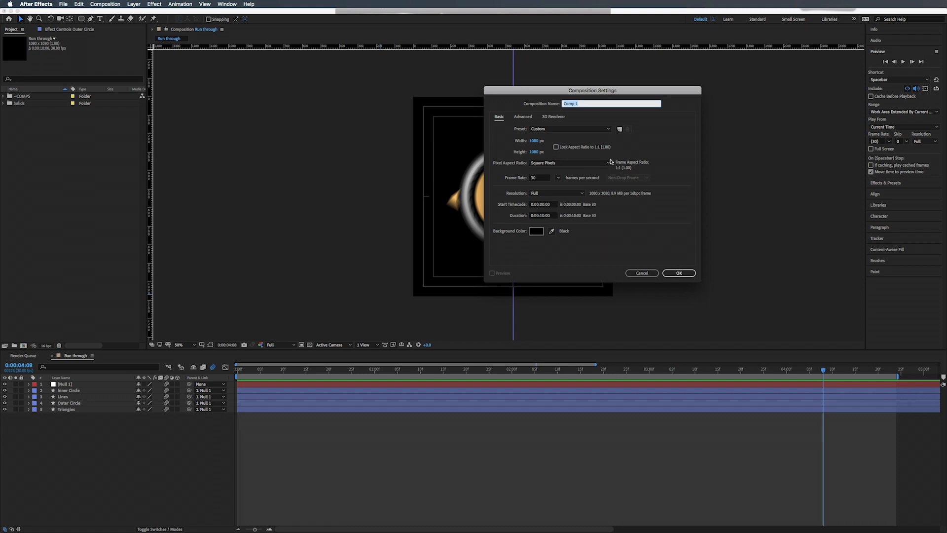
- Create a 1080 x 1080 px composition named Comp 1 at 30 frames per second with a duration of 0:00:10:00
{"action": "left_click", "coordinate": [686, 276]}
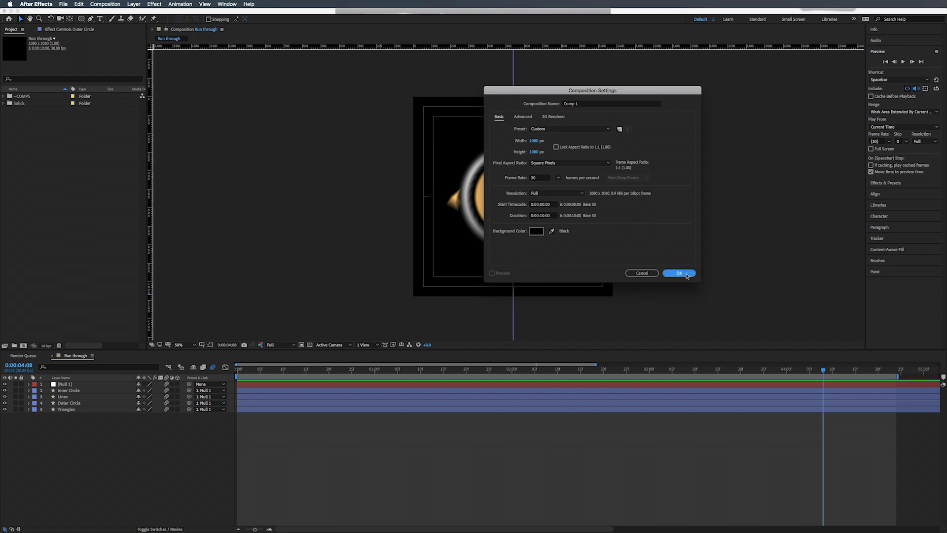
{"action": "scroll", "coordinate": [269, 92], "scroll_direction": "up", "scroll_amount": 2}
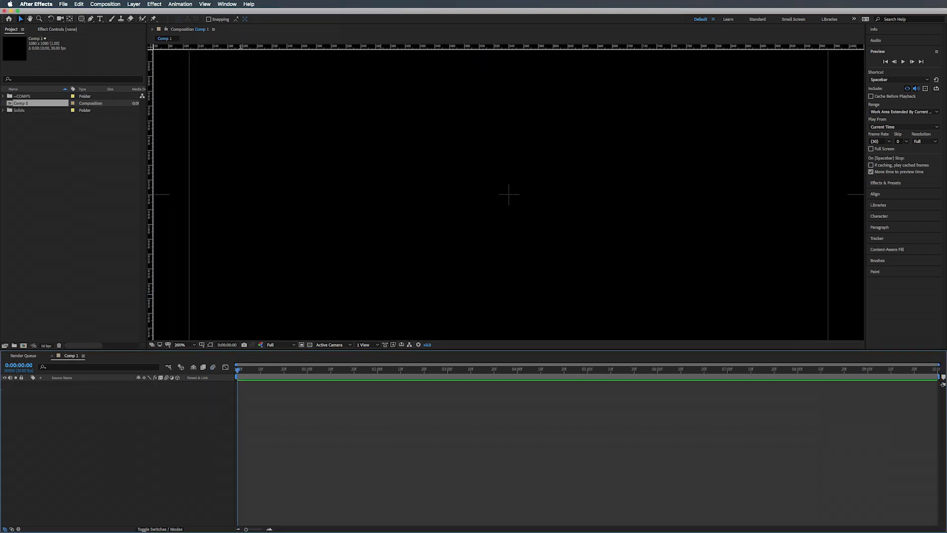
- Unlock the guides and place a horizontal guide slightly below the centre of the composition
{"action": "left_click", "coordinate": [204, 5]}
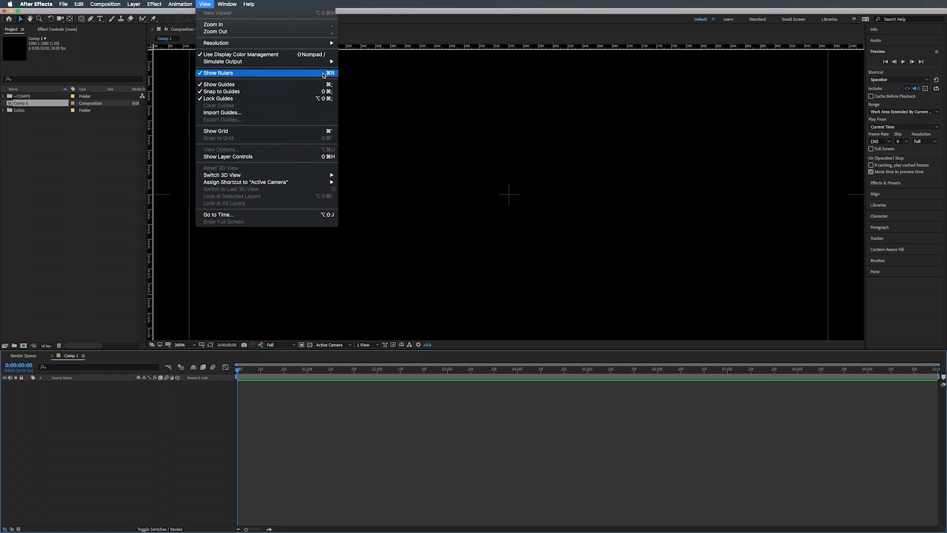
{"action": "left_click", "coordinate": [224, 101]}
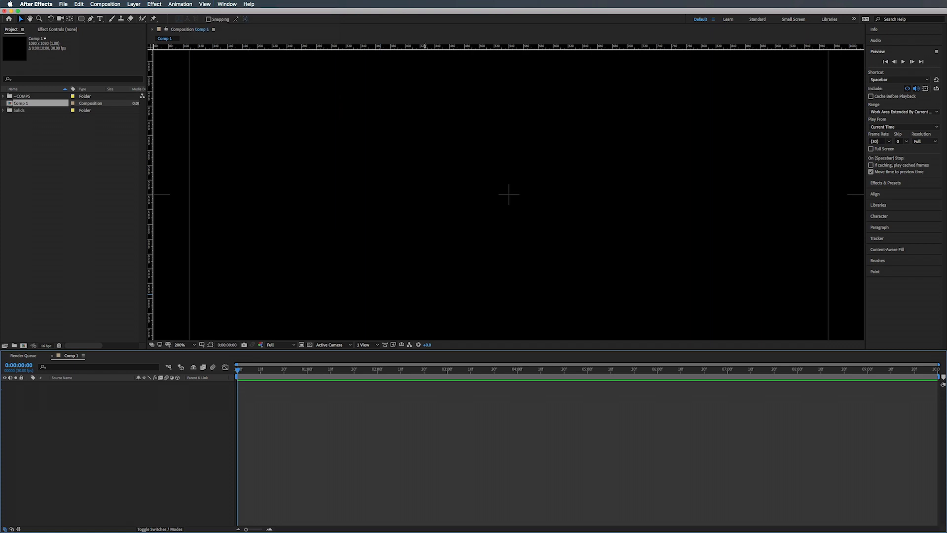
{"action": "left_click", "coordinate": [425, 46]}
{"action": "left_click_drag", "start_coordinate": [425, 46], "coordinate": [427, 205]}
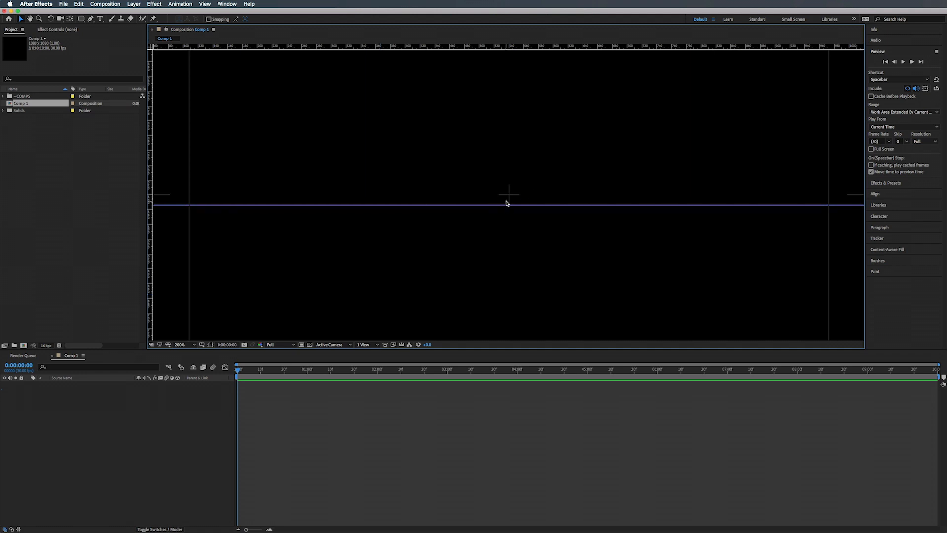
{"action": "left_click", "coordinate": [201, 344]}
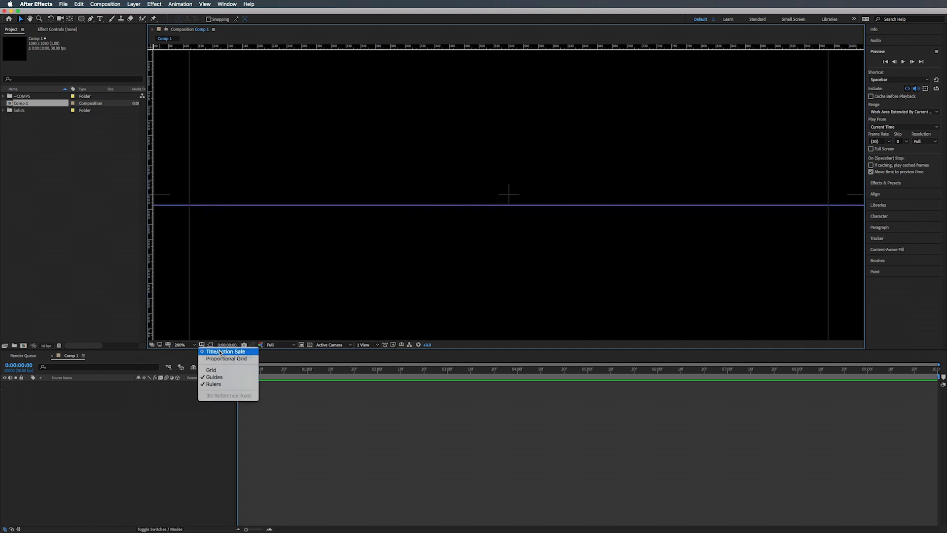
{"action": "left_click", "coordinate": [200, 345]}
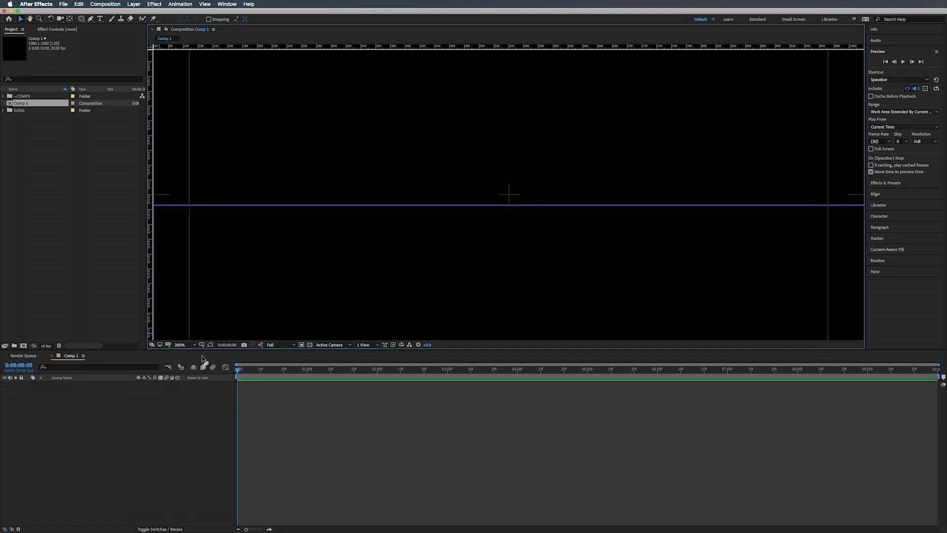
{"action": "left_click", "coordinate": [201, 346]}
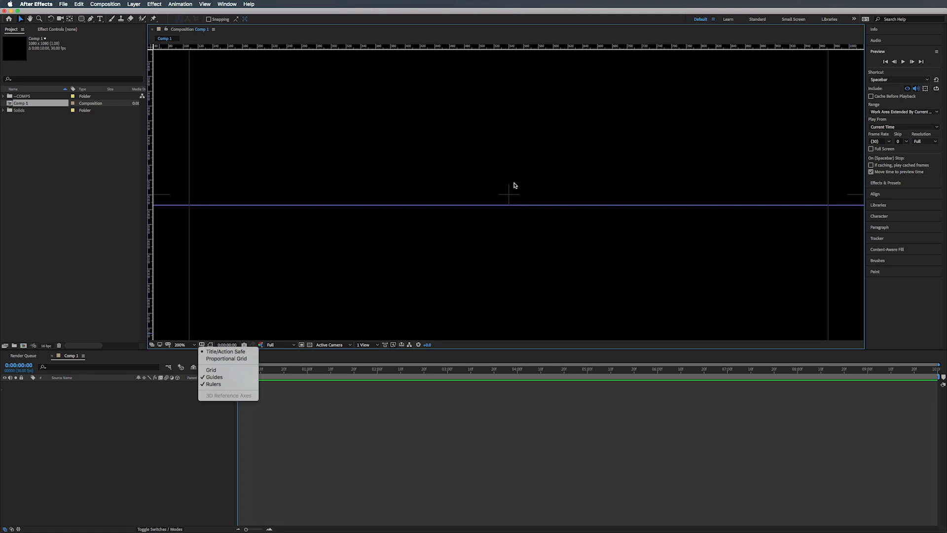
{"action": "left_click", "coordinate": [91, 20]}
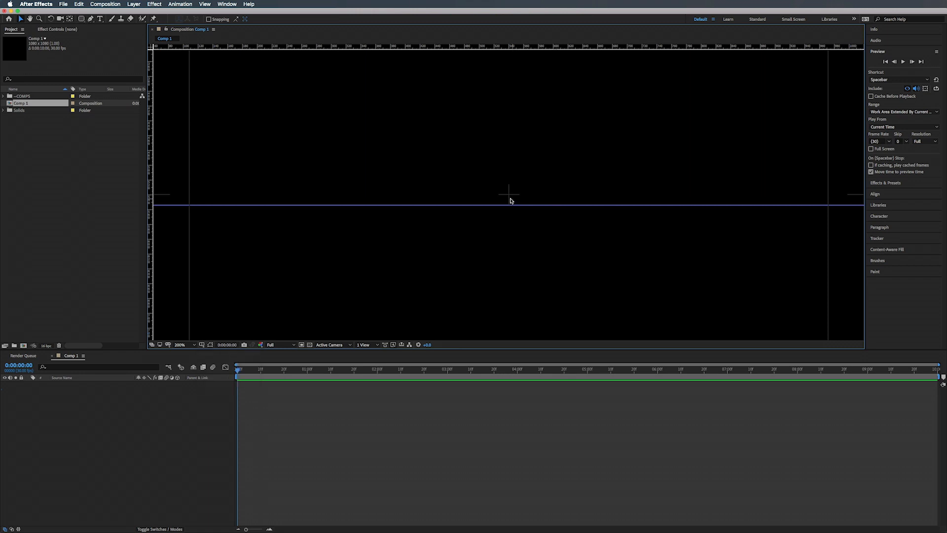
- Draw a closed arrowhead with the Pen tool from the composition's centre, wingtips on the horizontal guide and tip on a new vertical centre guide
{"action": "scroll", "coordinate": [513, 198], "scroll_direction": "up", "scroll_amount": 3}
{"action": "scroll", "coordinate": [517, 197], "scroll_direction": "up", "scroll_amount": 1}
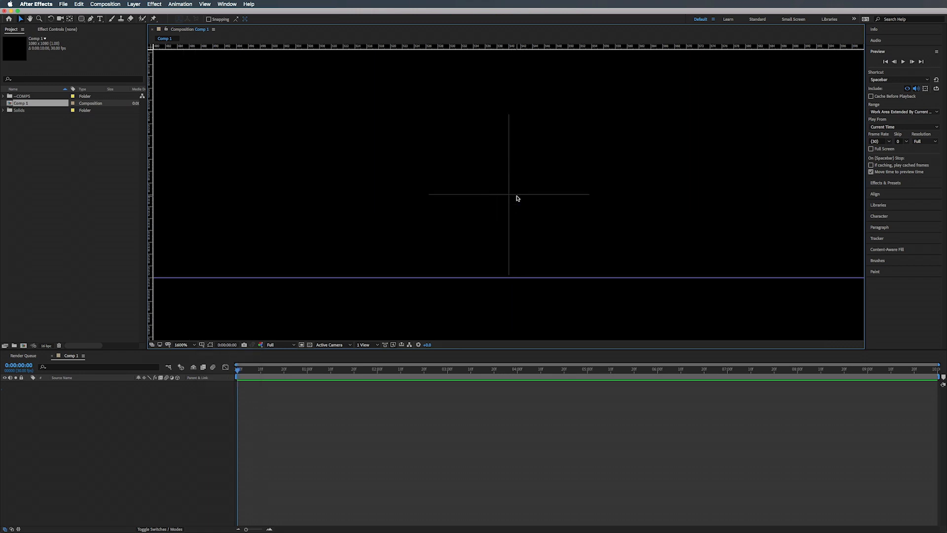
{"action": "left_click", "coordinate": [92, 20]}
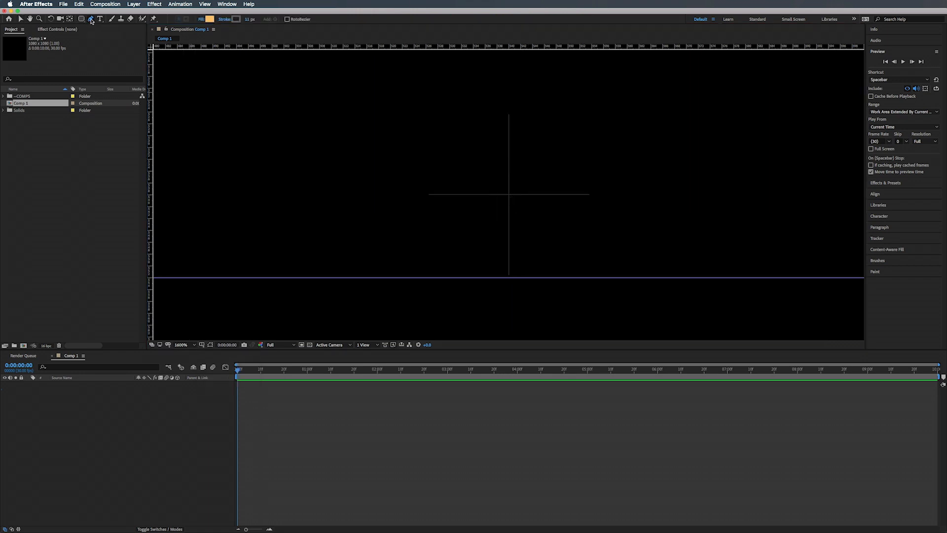
{"action": "left_click", "coordinate": [510, 196]}
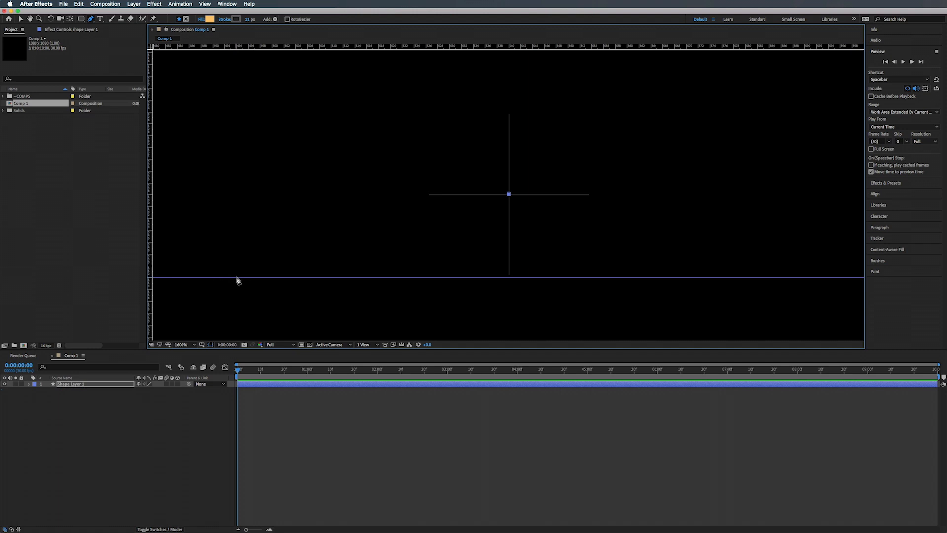
{"action": "left_click", "coordinate": [298, 277]}
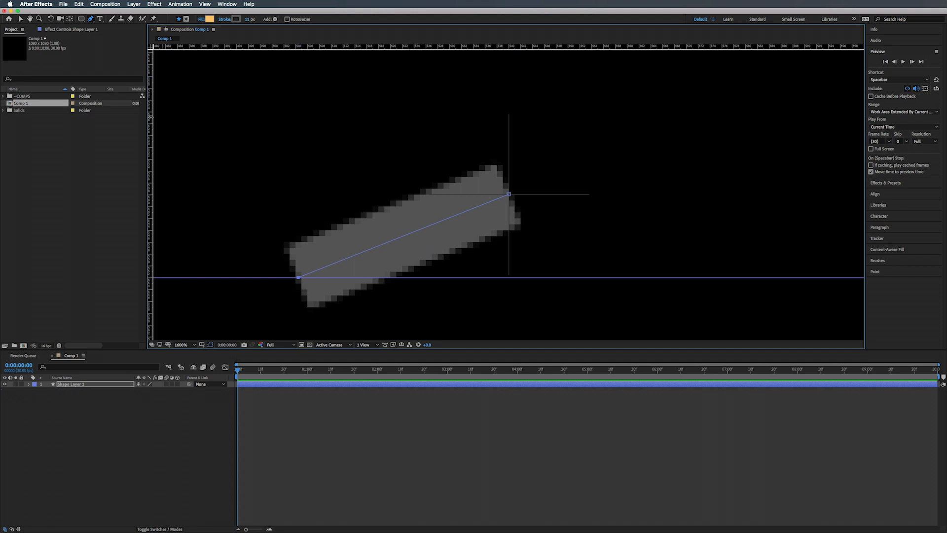
{"action": "left_click_drag", "start_coordinate": [149, 117], "coordinate": [509, 180]}
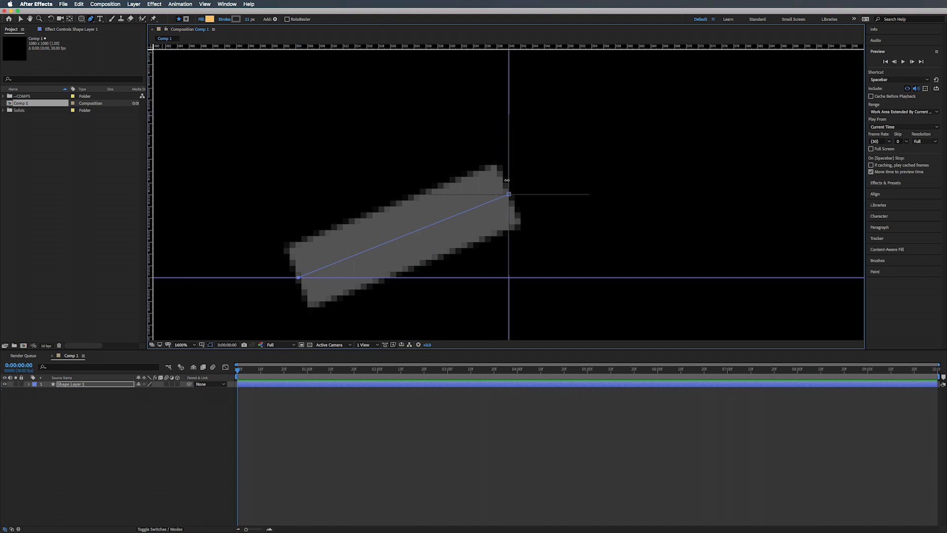
{"action": "left_click", "coordinate": [509, 53]}
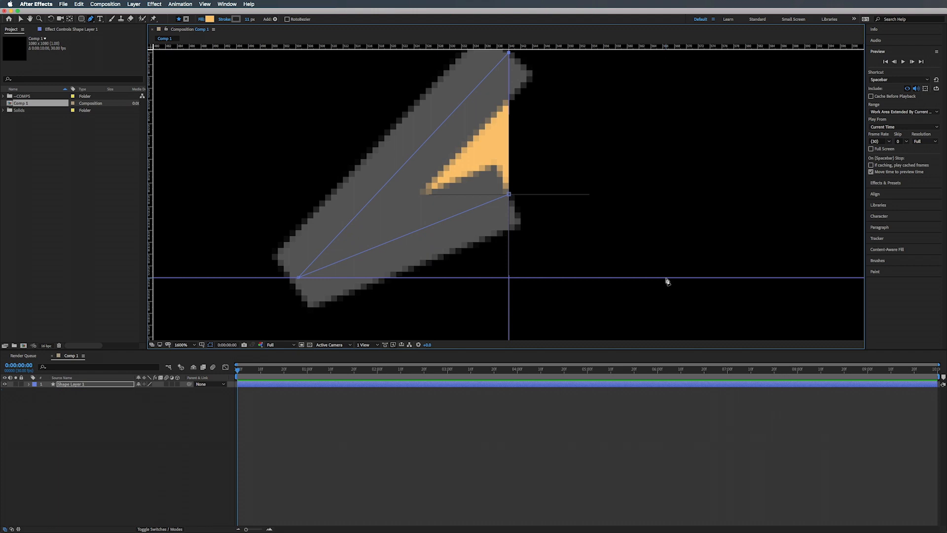
{"action": "left_click", "coordinate": [692, 277]}
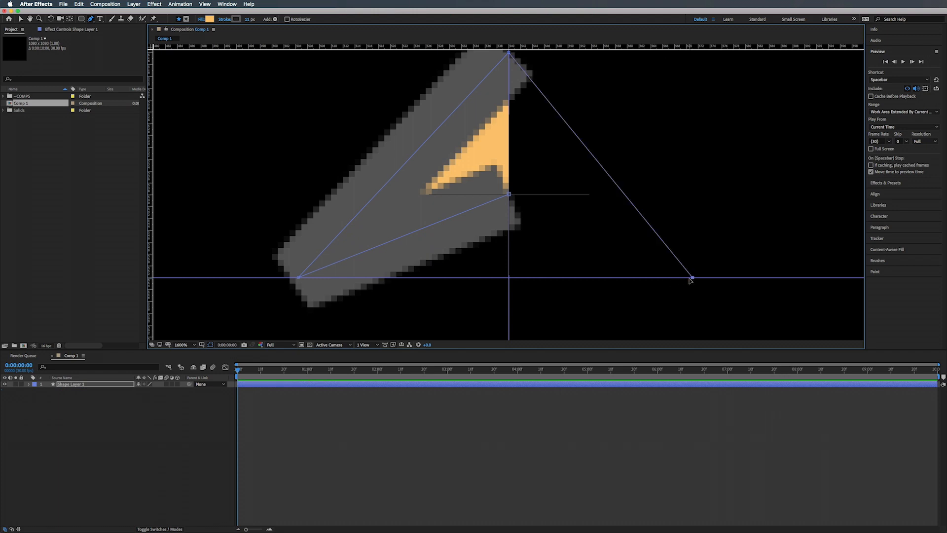
{"action": "left_click", "coordinate": [510, 196]}
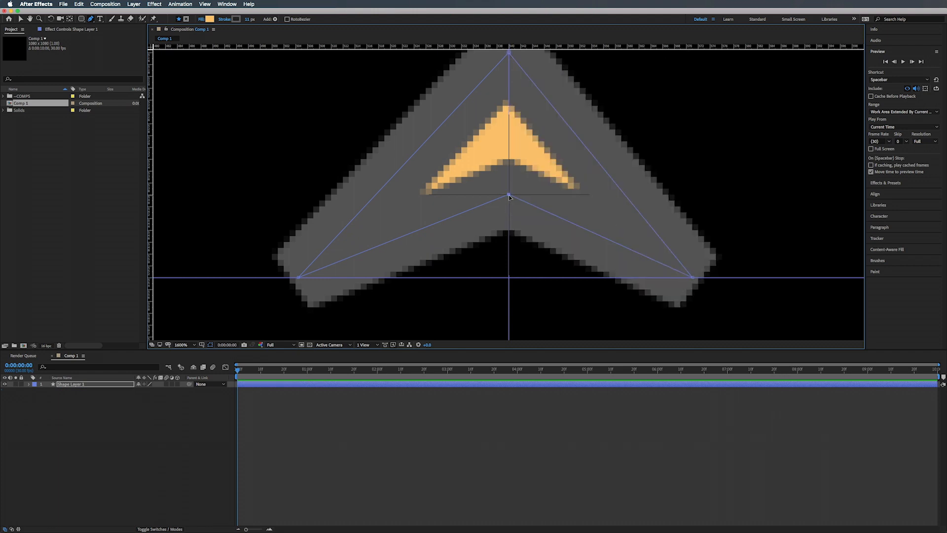
- Move the arrowhead's right wingtip outward along the horizontal guide to make the shape symmetrical
{"action": "key", "text": "v"}
{"action": "key", "text": "comma"}
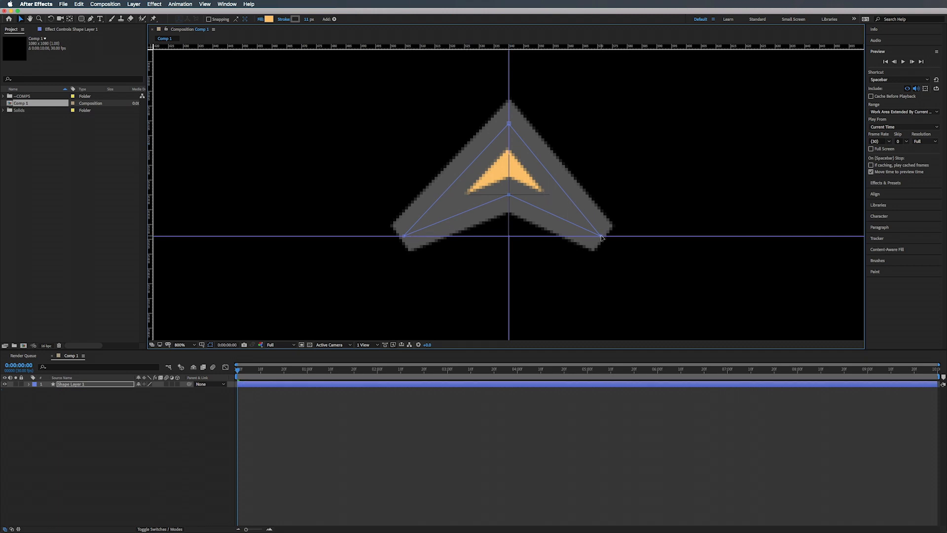
{"action": "left_click_drag", "start_coordinate": [601, 237], "coordinate": [618, 236]}
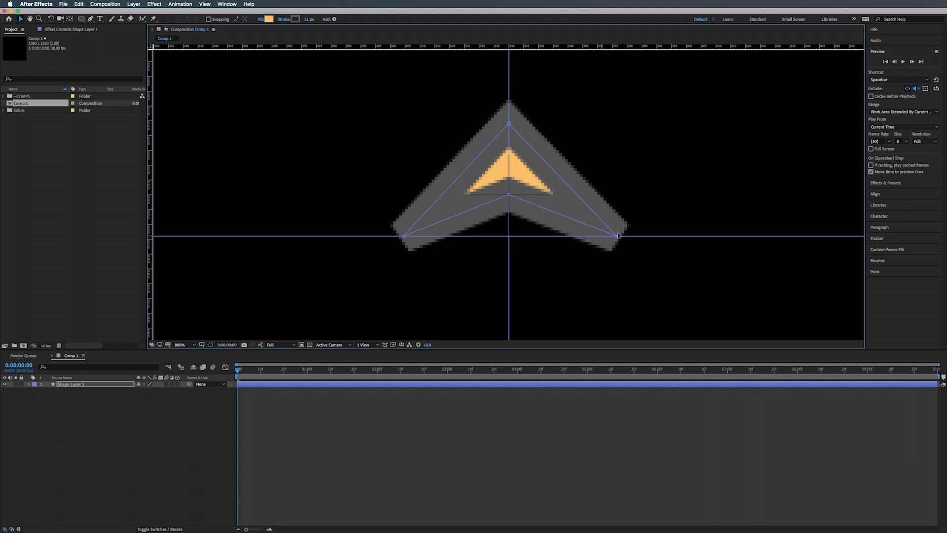
- Set the arrowhead's fill colour to near-white FDFDFD and its stroke to None
{"action": "left_click", "coordinate": [269, 18]}
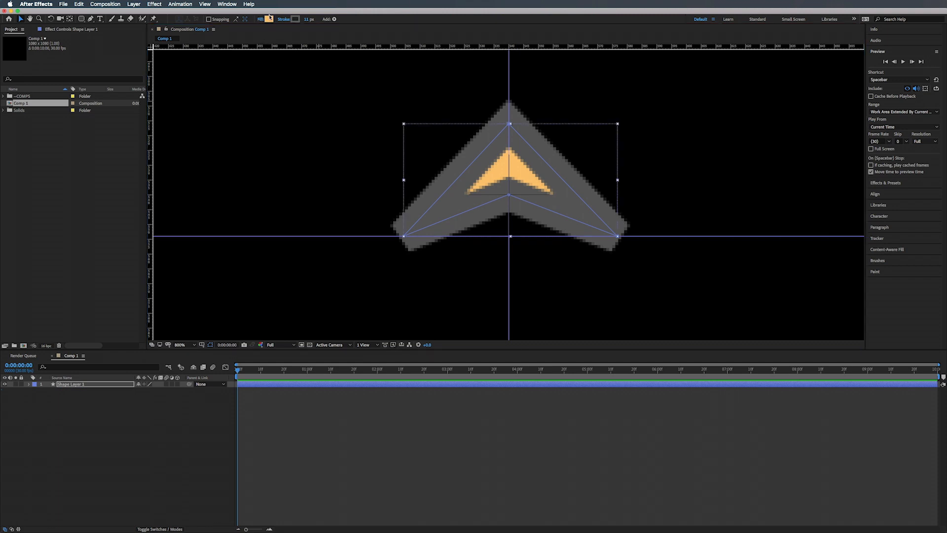
{"action": "left_click_drag", "start_coordinate": [150, 99], "coordinate": [48, 175]}
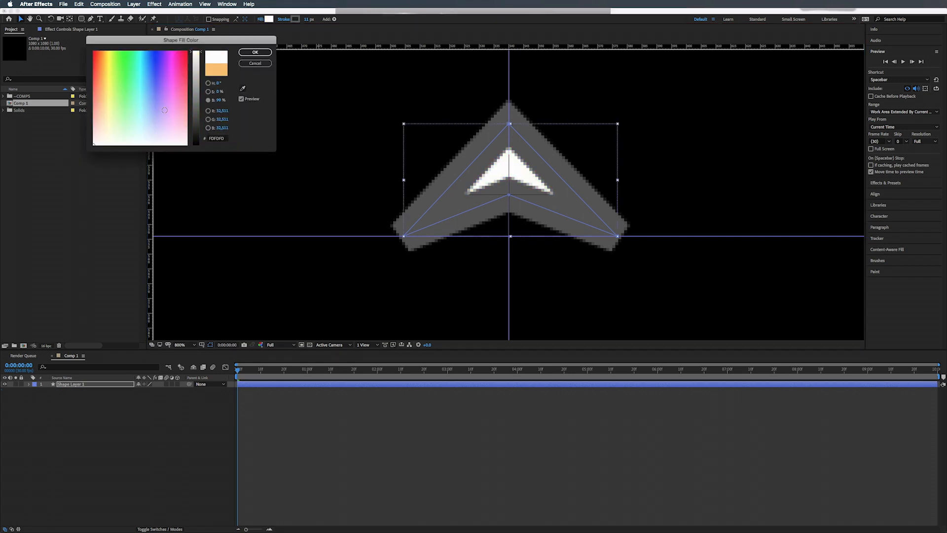
{"action": "left_click", "coordinate": [253, 52]}
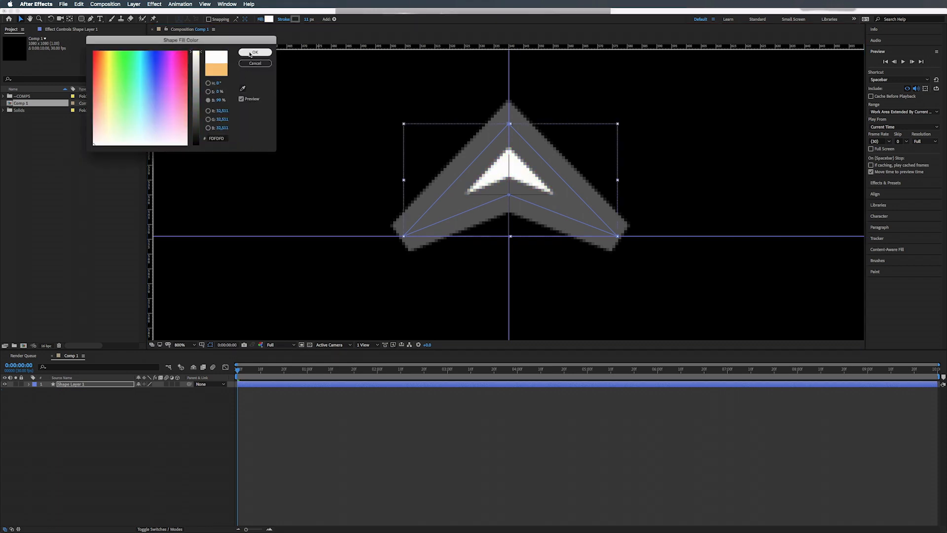
{"action": "left_click", "coordinate": [285, 21]}
{"action": "left_click", "coordinate": [266, 63]}
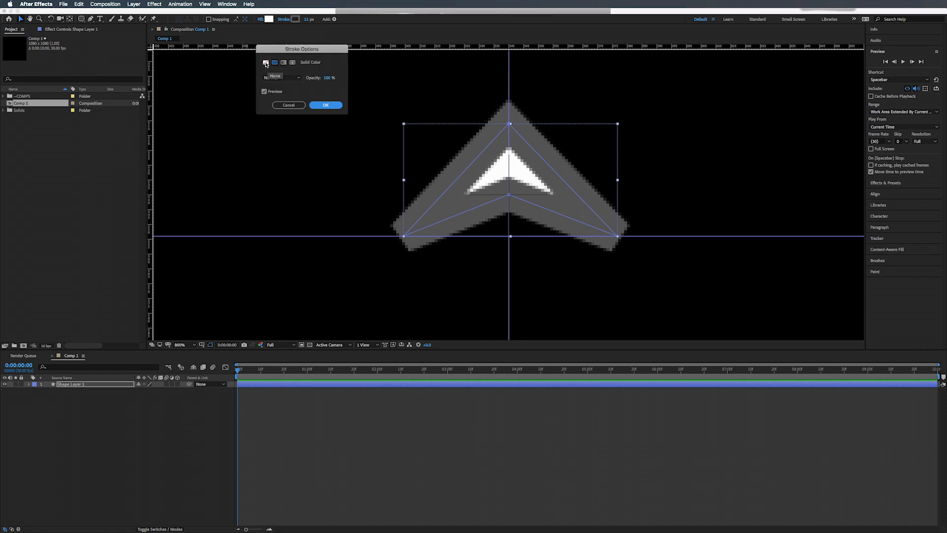
{"action": "left_click", "coordinate": [325, 106]}
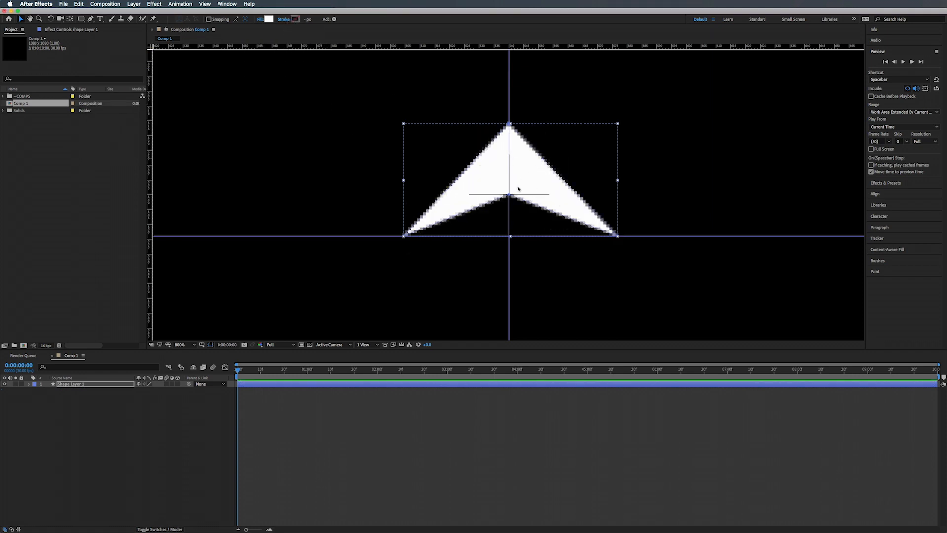
{"action": "key", "text": "comma"}
{"action": "key", "text": "comma"}
{"action": "key", "text": "comma"}
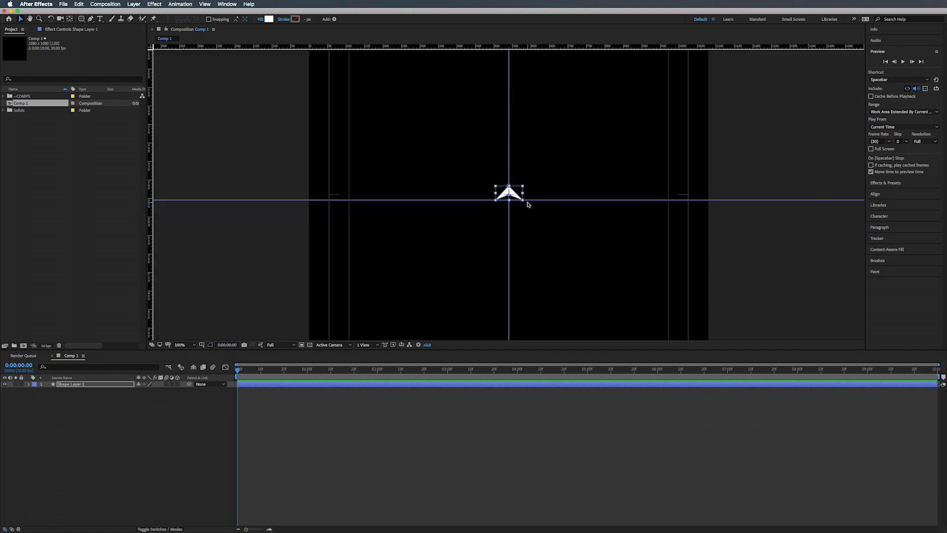
{"action": "key", "text": "super+shift+h"}
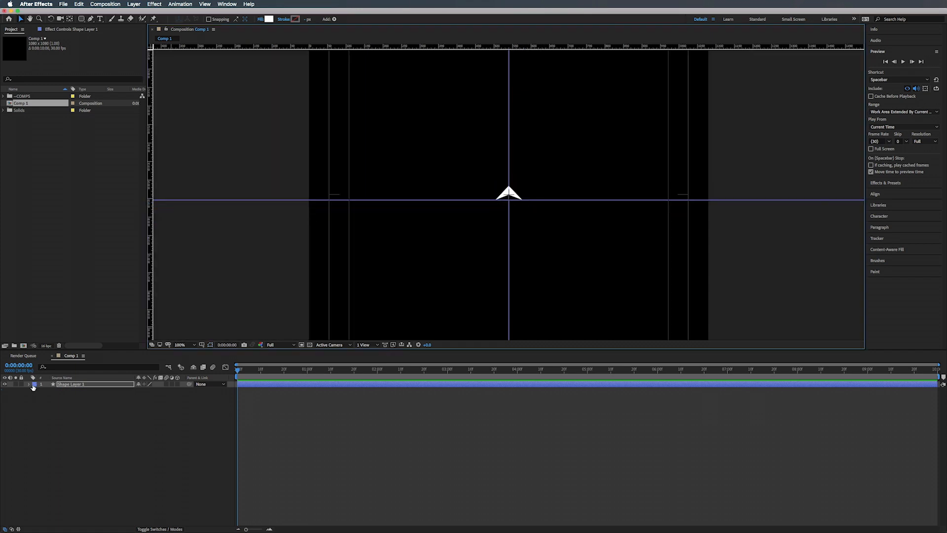
{"action": "key", "text": "super+shift+h"}
- Rename the arrowhead's shape layer to Triangles
{"action": "left_click", "coordinate": [284, 387]}
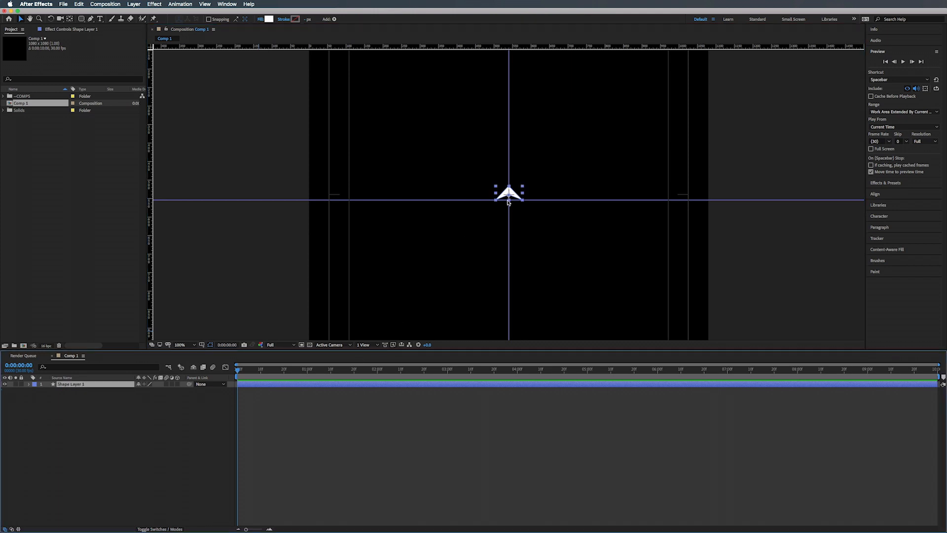
{"action": "scroll", "coordinate": [508, 201], "scroll_direction": "up", "scroll_amount": 2}
{"action": "scroll", "coordinate": [509, 199], "scroll_direction": "up", "scroll_amount": 1}
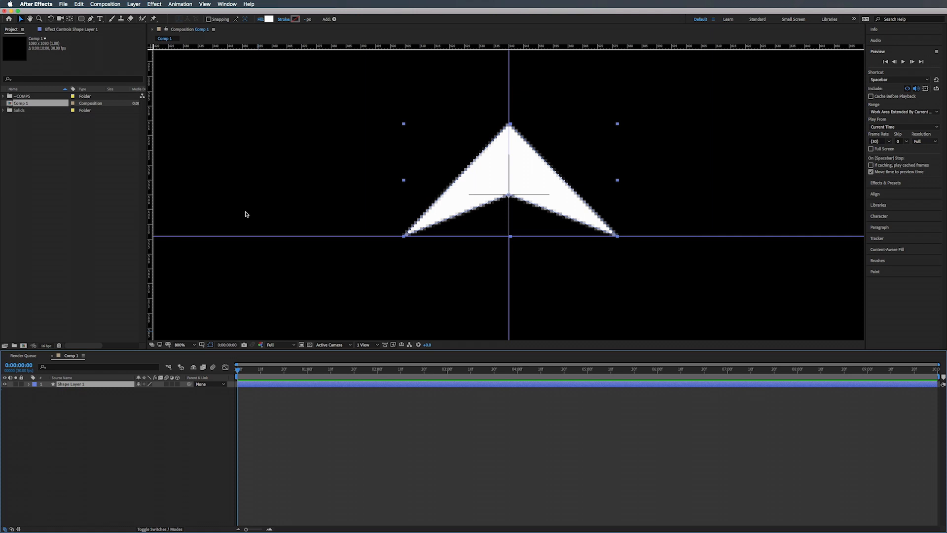
{"action": "left_click", "coordinate": [30, 385]}
{"action": "key", "text": "Return"}
{"action": "type", "text": "Triangles"}
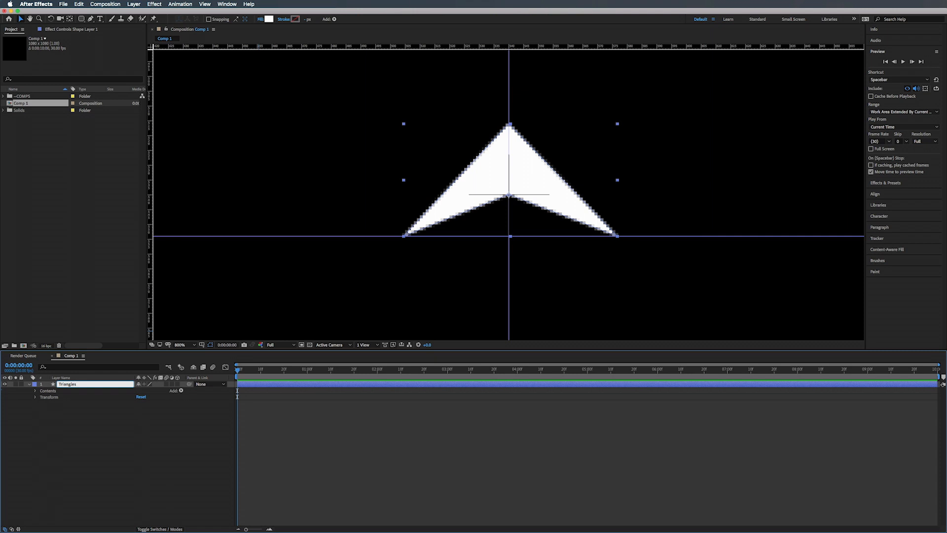
{"action": "key", "text": "Return"}
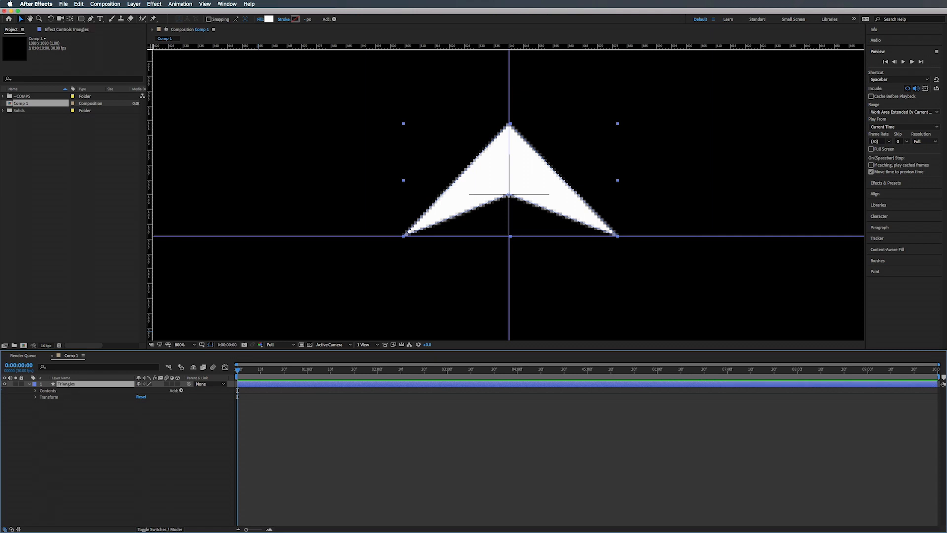
- Add Scale and Position keyframes to the transform of Shape 1 in the Triangles layer at 0:00:00:10
{"action": "left_click", "coordinate": [35, 392]}
{"action": "left_click", "coordinate": [42, 397]}
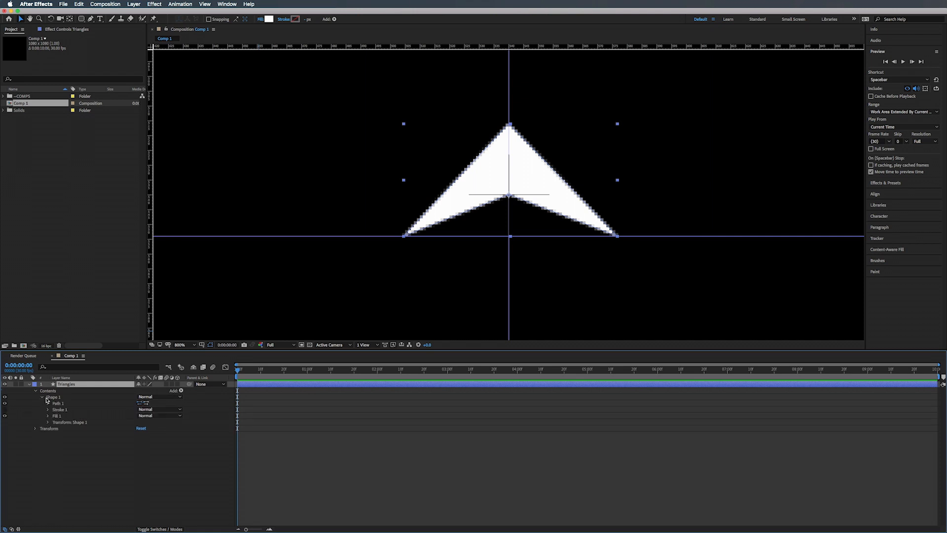
{"action": "left_click", "coordinate": [47, 423]}
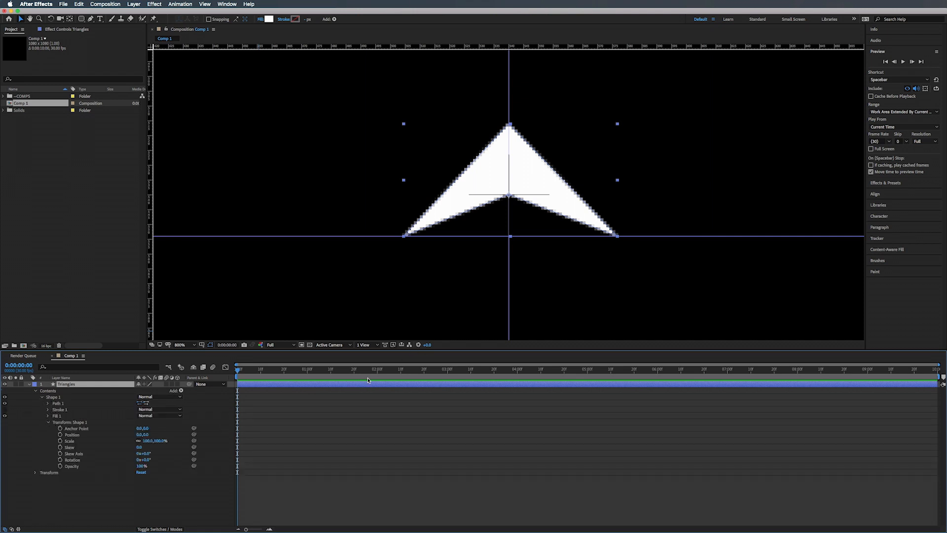
{"action": "left_click_drag", "start_coordinate": [246, 371], "coordinate": [261, 373]}
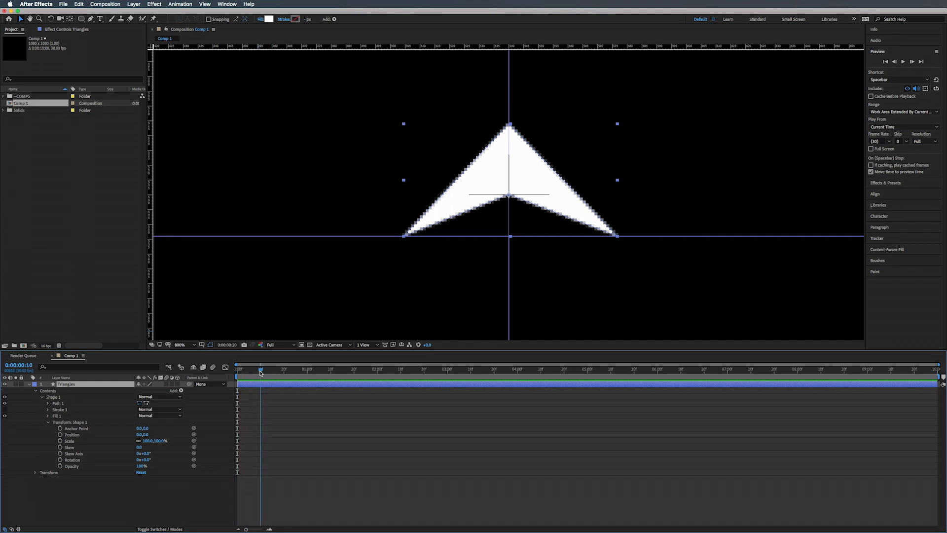
{"action": "left_click", "coordinate": [60, 441]}
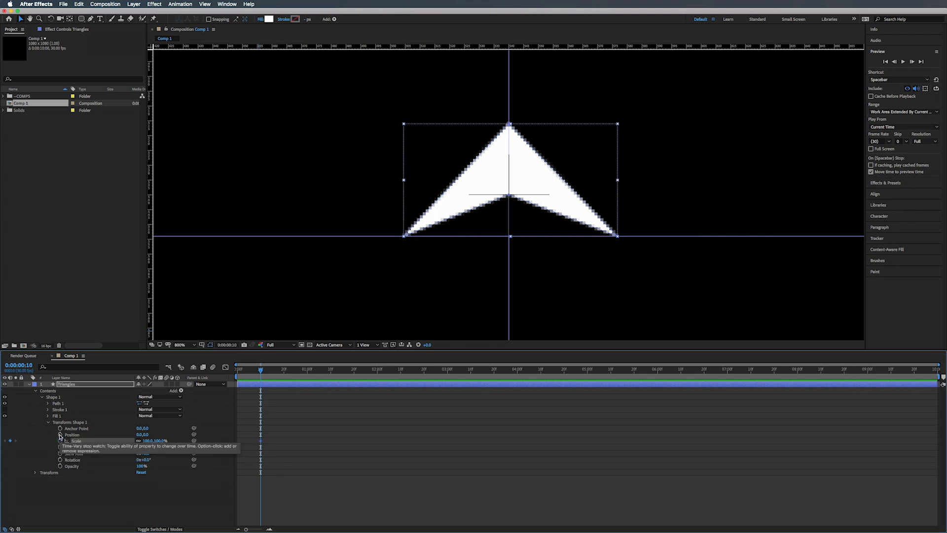
{"action": "left_click", "coordinate": [59, 434]}
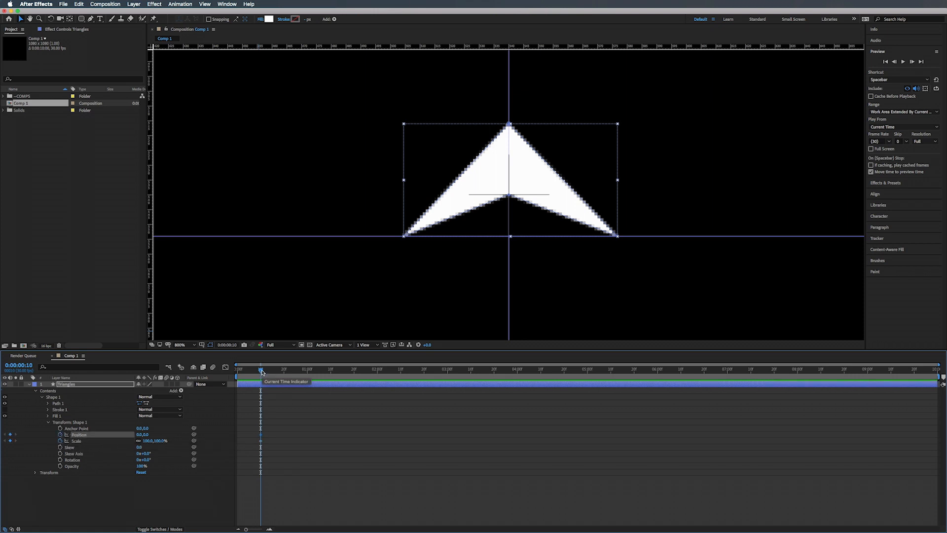
- Animate Shape 1's Scale from 0% at 0:00:00:10 to 100% at 0:00:01:00
{"action": "left_click", "coordinate": [148, 440]}
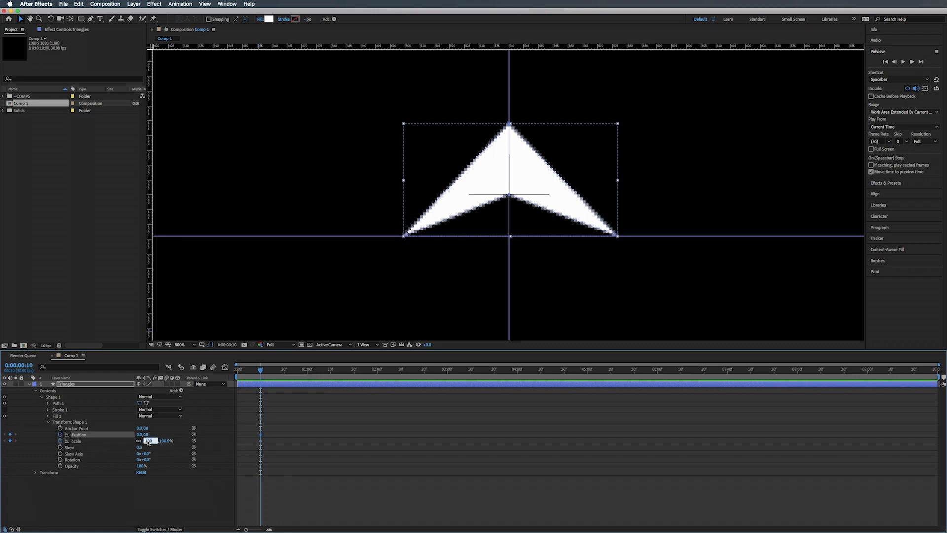
{"action": "type", "text": "0"}
{"action": "key", "text": "Return"}
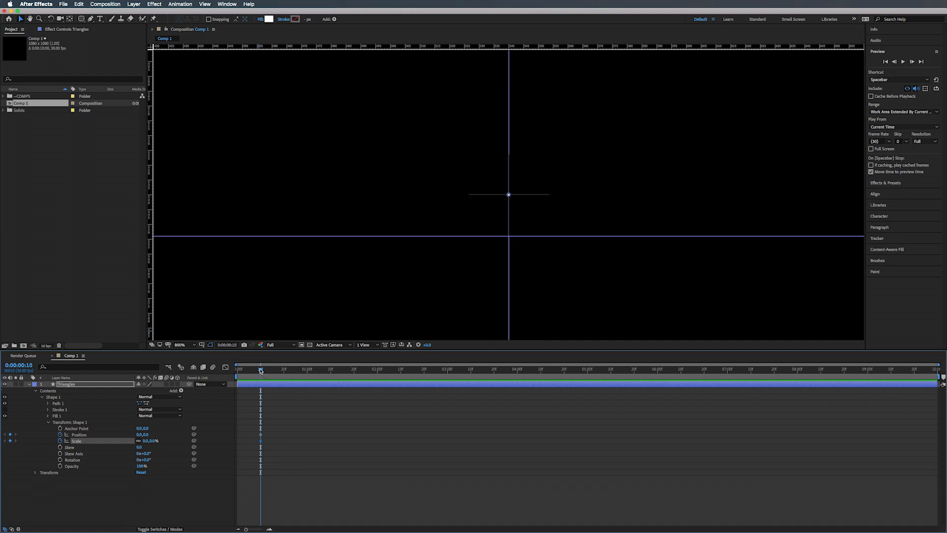
{"action": "left_click_drag", "start_coordinate": [260, 370], "coordinate": [305, 377]}
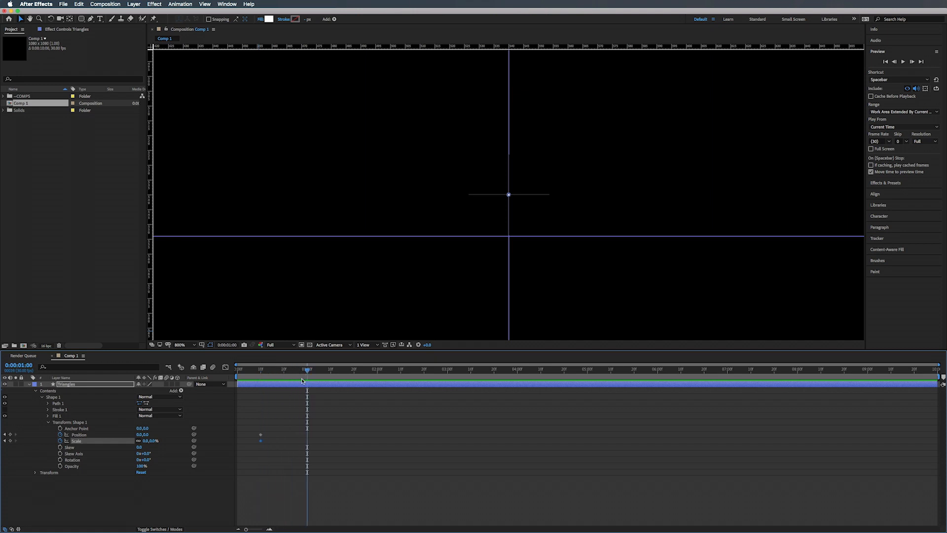
{"action": "left_click", "coordinate": [153, 440]}
{"action": "type", "text": "100"}
{"action": "key", "text": "Return"}
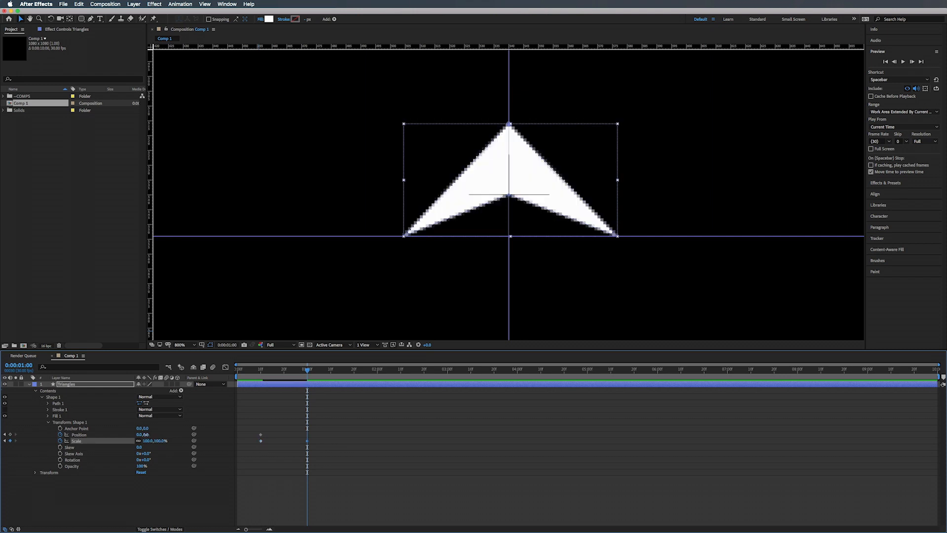
- Move the arrowhead up to Position 0, -410 at 0:00:01:00, near the upper edge of the composition
{"action": "left_click_drag", "start_coordinate": [145, 434], "coordinate": [124, 434]}
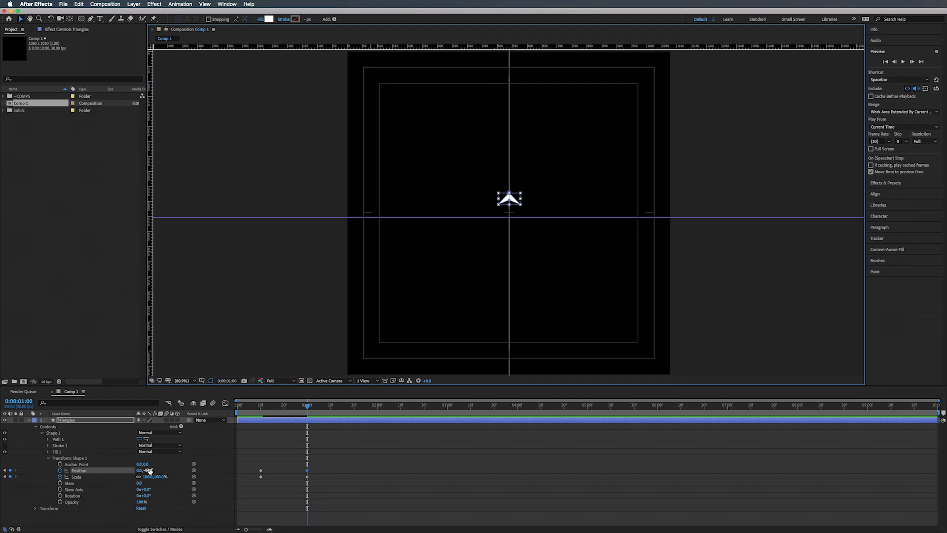
{"action": "left_click_drag", "start_coordinate": [147, 470], "coordinate": [16, 469]}
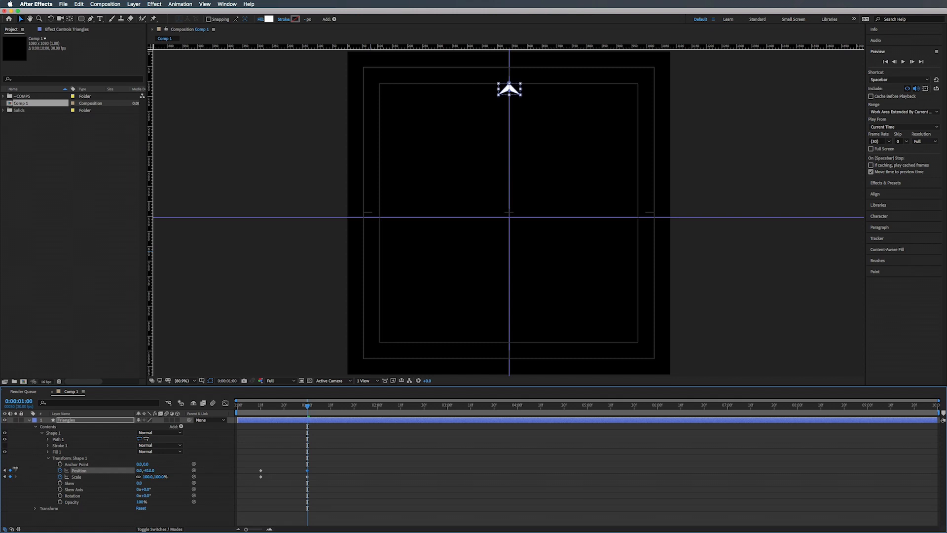
{"action": "left_click_drag", "start_coordinate": [308, 406], "coordinate": [308, 405]}
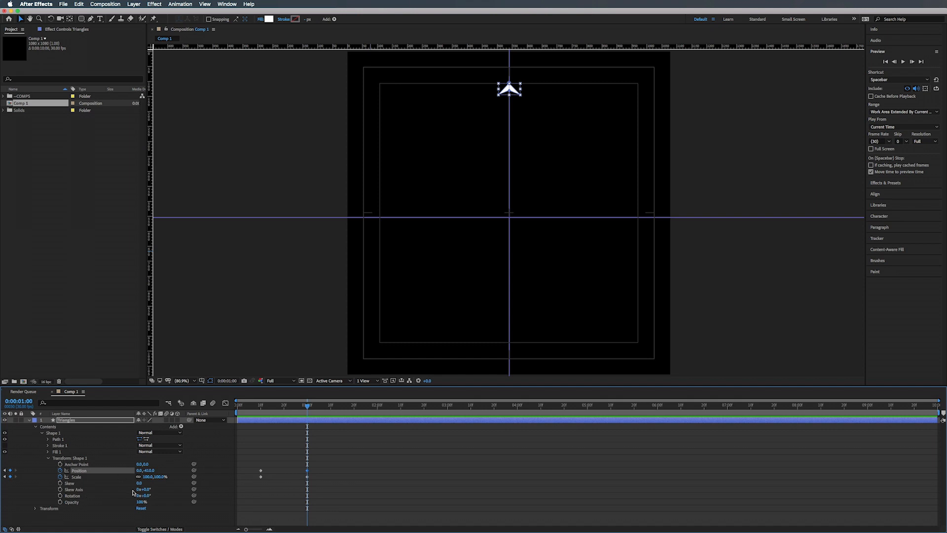
- Try rotating the arrowhead around its own centre and the whole Triangles layer around its anchor, and undo both
{"action": "left_click_drag", "start_coordinate": [143, 496], "coordinate": [166, 499]}
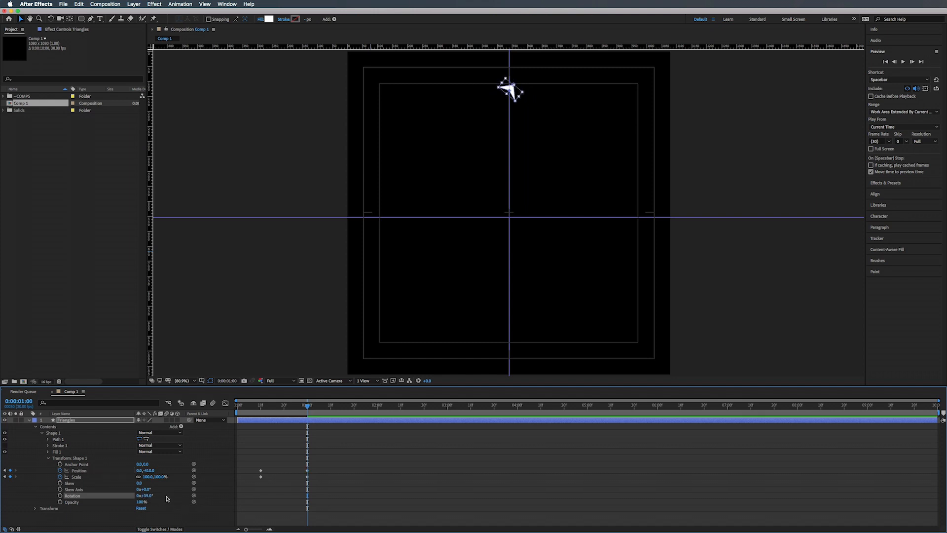
{"action": "key", "text": "super+z"}
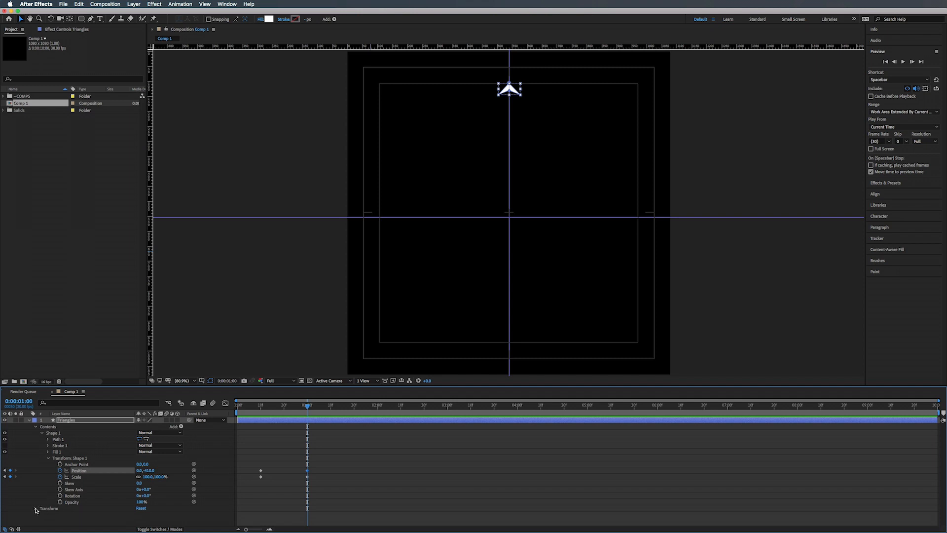
{"action": "left_click", "coordinate": [35, 509]}
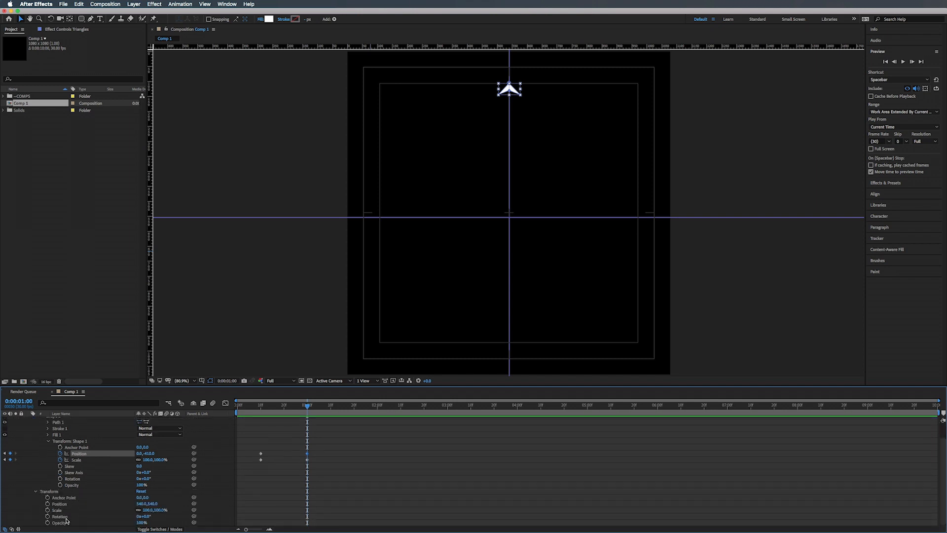
{"action": "left_click_drag", "start_coordinate": [144, 516], "coordinate": [366, 532]}
{"action": "key", "text": "super+z"}
- Animate Shape 1's Rotation from 180° at 0:00:00:10 to 0° at 0:00:01:00
{"action": "left_click_drag", "start_coordinate": [147, 479], "coordinate": [201, 481]}
{"action": "left_click", "coordinate": [147, 479]}
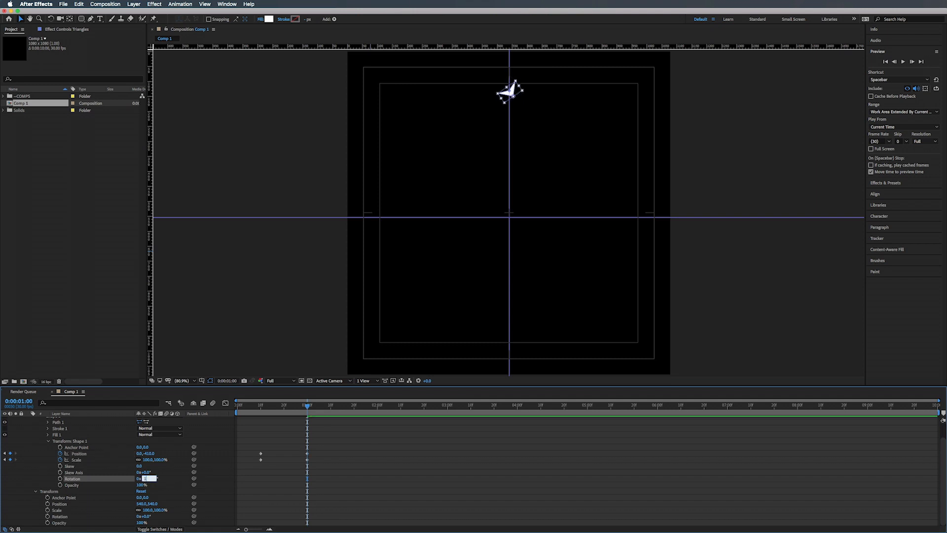
{"action": "key", "text": "Return"}
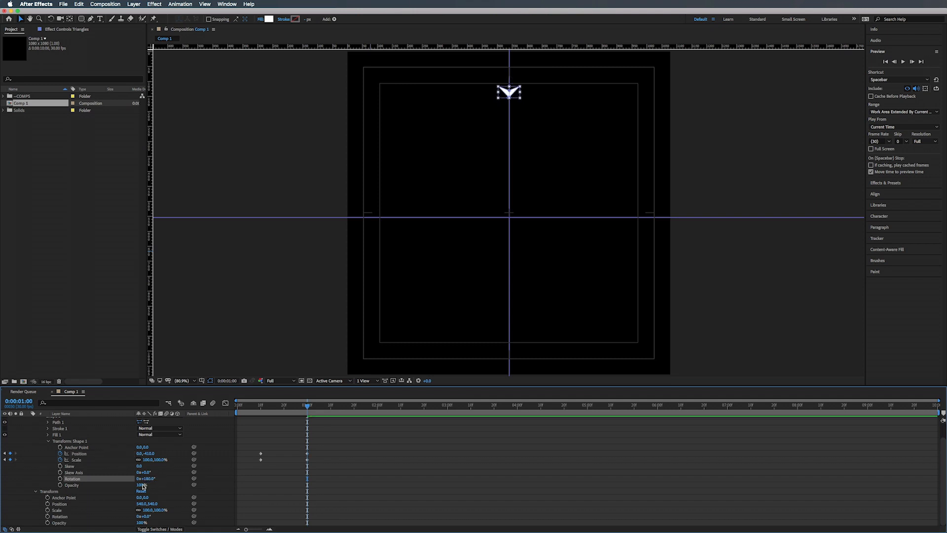
{"action": "left_click", "coordinate": [60, 478]}
{"action": "left_click_drag", "start_coordinate": [308, 481], "coordinate": [261, 484]}
{"action": "left_click", "coordinate": [149, 479]}
{"action": "type", "text": "0"}
{"action": "key", "text": "Return"}
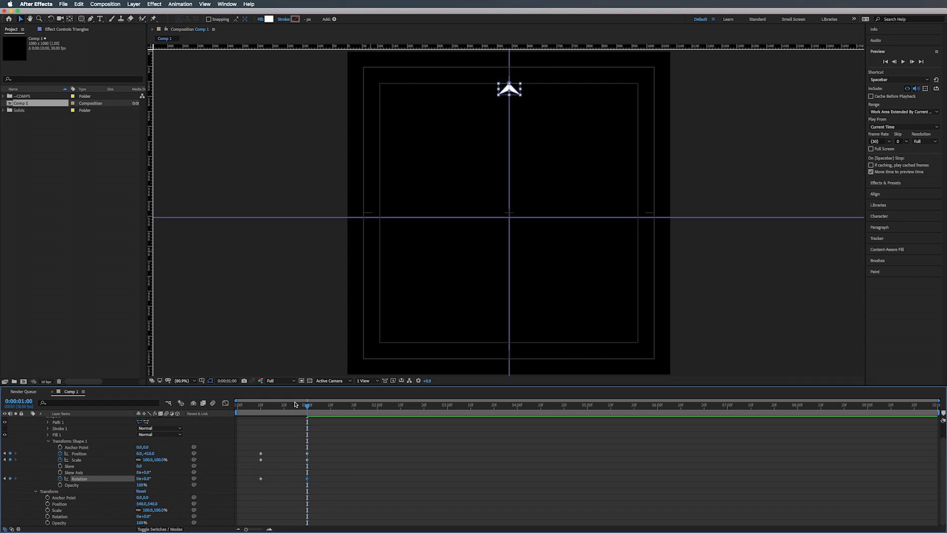
- Preview the animation and apply Easy Ease to all Position, Scale and Rotation keyframes of Shape 1
{"action": "left_click_drag", "start_coordinate": [307, 404], "coordinate": [237, 410]}
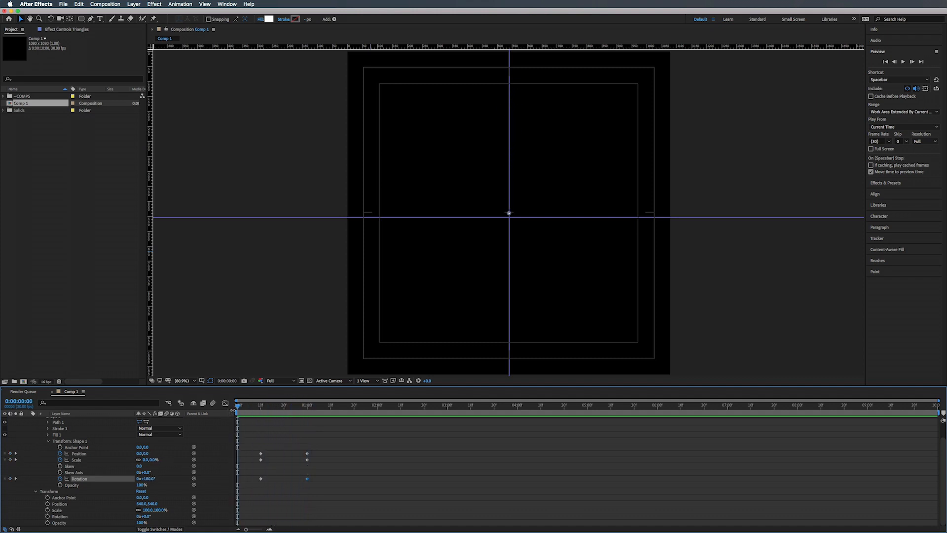
{"action": "key", "text": "space"}
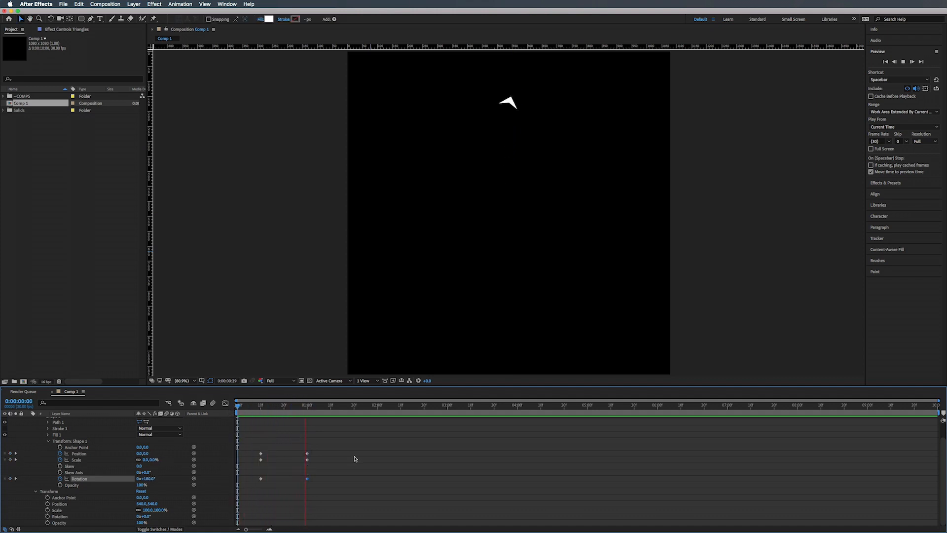
{"action": "left_click_drag", "start_coordinate": [321, 440], "coordinate": [246, 501]}
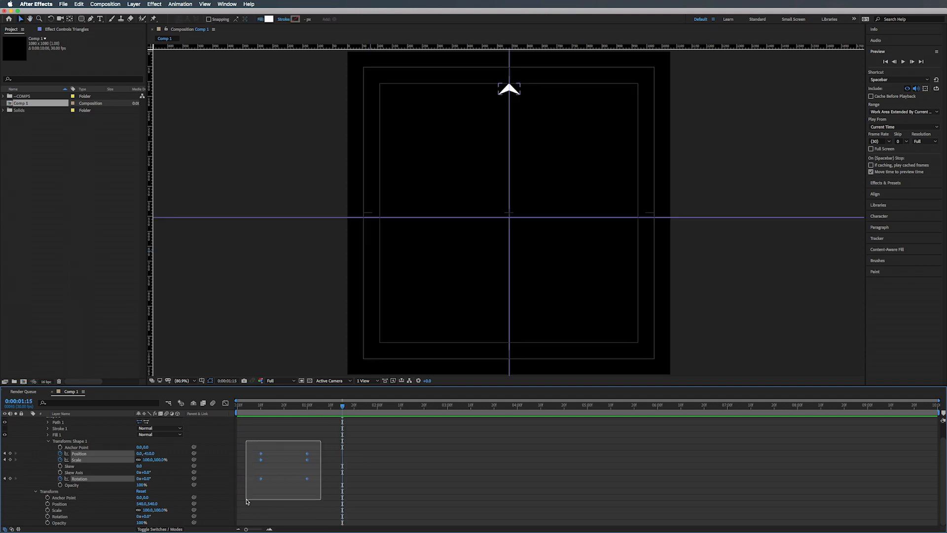
{"action": "right_click", "coordinate": [259, 453]}
{"action": "mouse_move", "coordinate": [305, 524]}
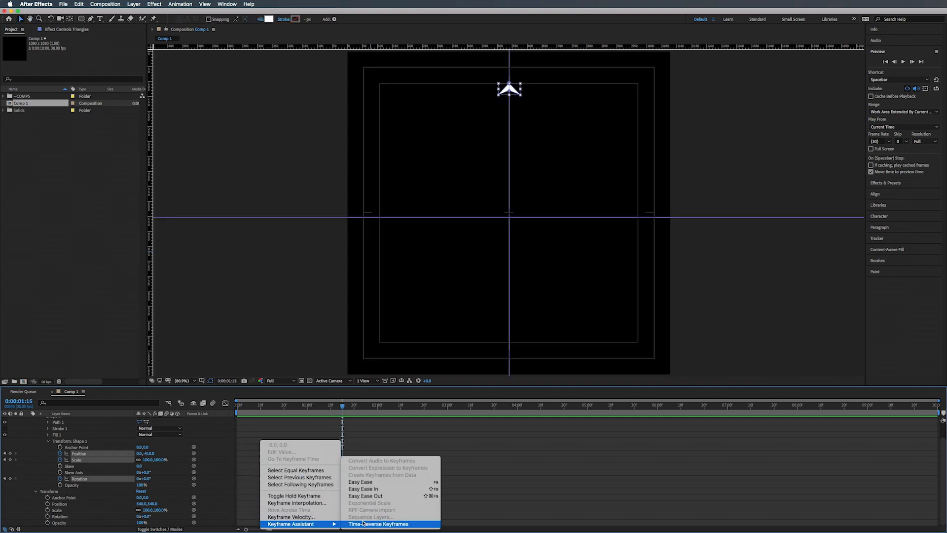
{"action": "left_click", "coordinate": [365, 483]}
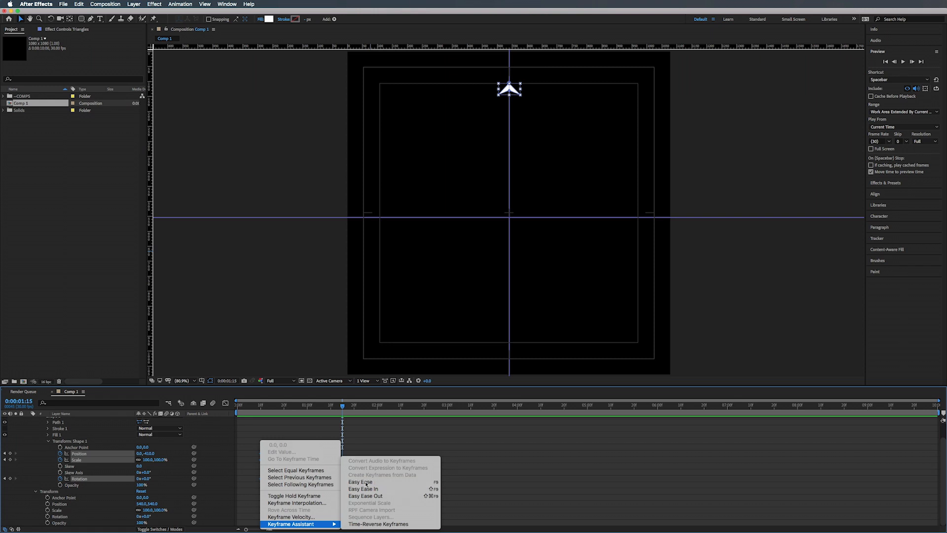
- Add a Scale keyframe of 135% for Shape 1 at 0:00:00:24
{"action": "left_click", "coordinate": [293, 406]}
{"action": "left_click_drag", "start_coordinate": [270, 410], "coordinate": [294, 407]}
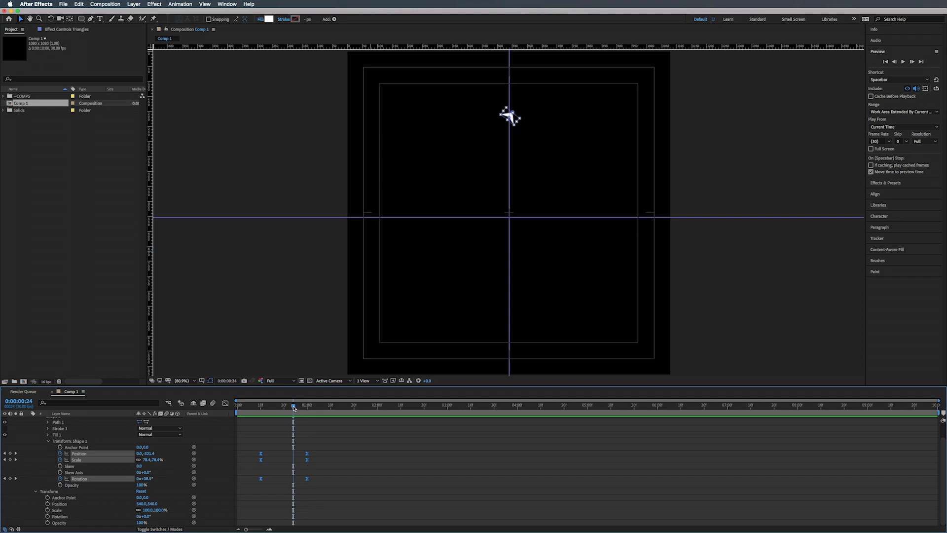
{"action": "left_click", "coordinate": [268, 502]}
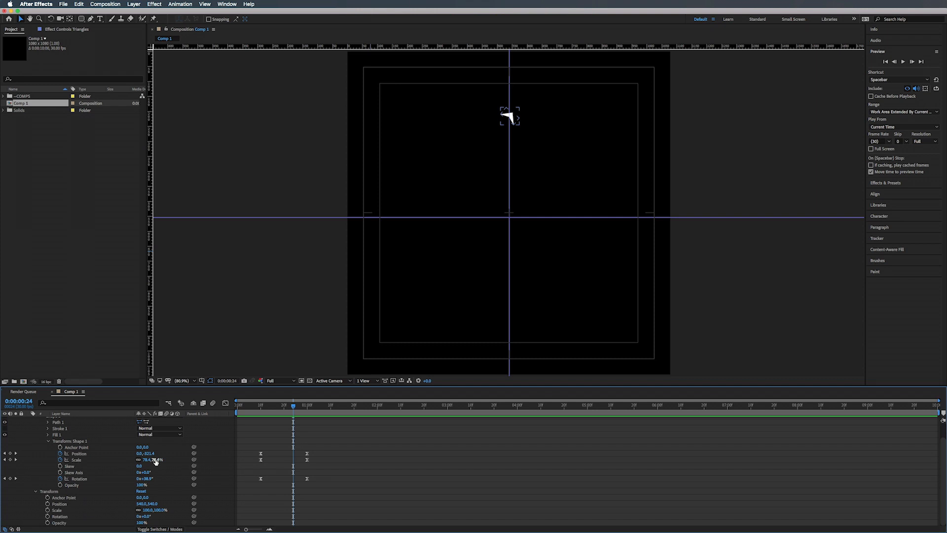
{"action": "left_click", "coordinate": [156, 460]}
{"action": "key", "text": "Return"}
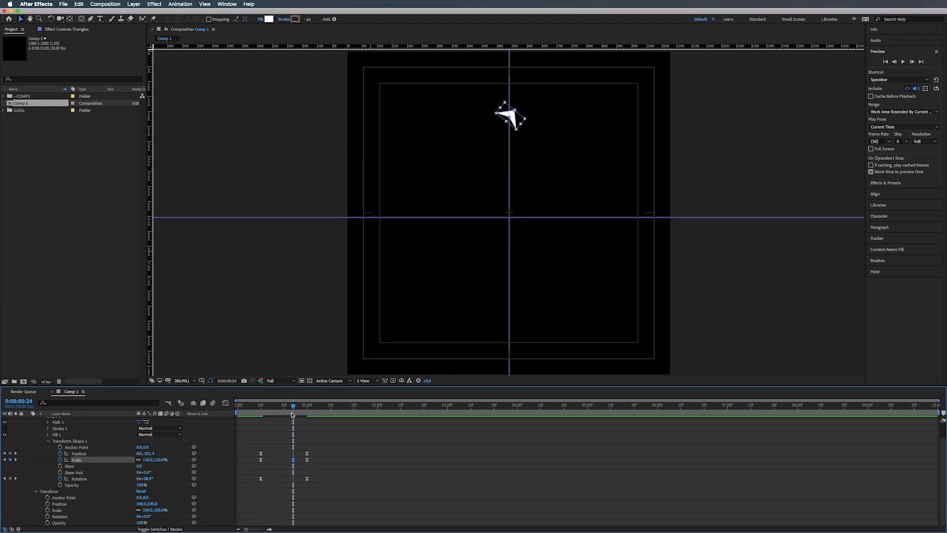
{"action": "mouse_move", "coordinate": [293, 406]}
{"action": "left_mouse_down"}
{"action": "mouse_move", "coordinate": [304, 406]}
{"action": "mouse_move", "coordinate": [291, 409]}
{"action": "left_mouse_up"}
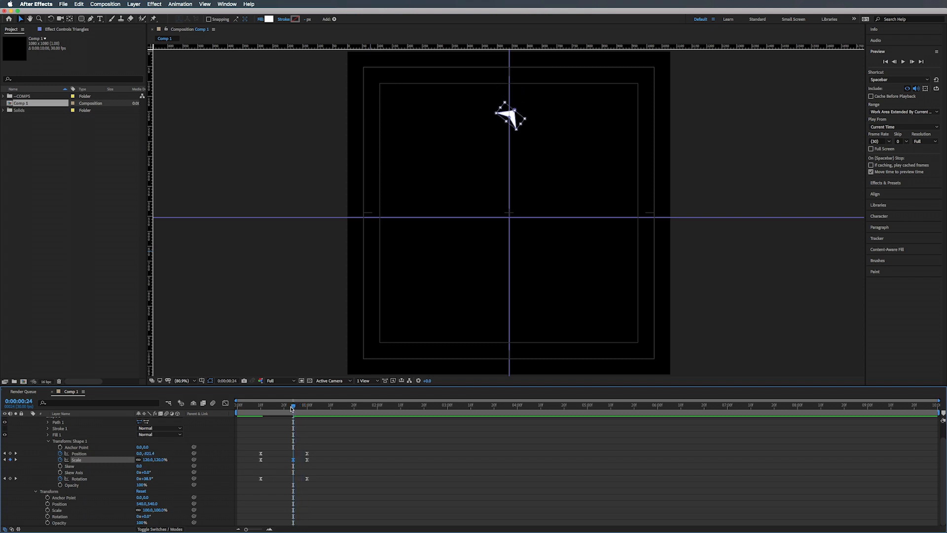
{"action": "left_click", "coordinate": [160, 459]}
{"action": "type", "text": "135"}
{"action": "key", "text": "Return"}
- At 0:00:00:24, set Shape 1's Rotation to about -24° and its vertical Position to about -456
{"action": "left_click_drag", "start_coordinate": [148, 478], "coordinate": [135, 490]}
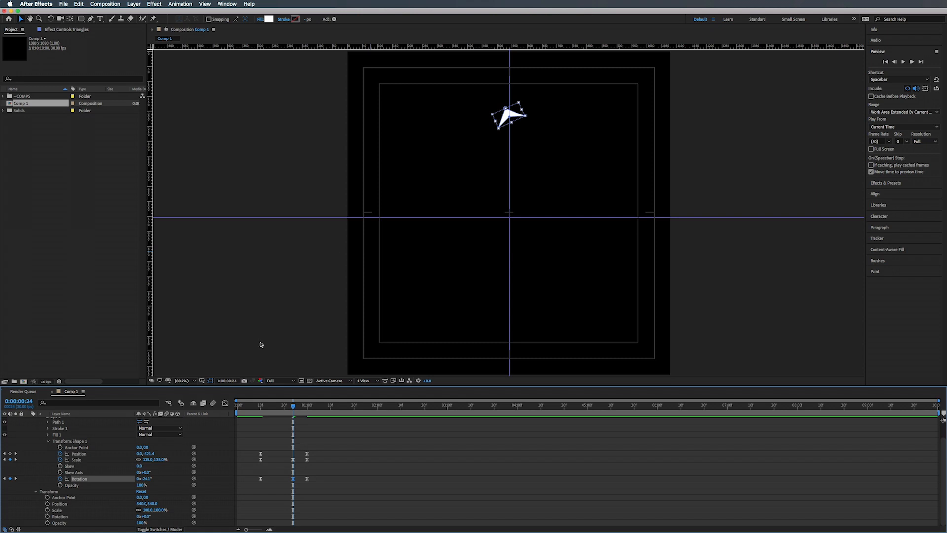
{"action": "mouse_move", "coordinate": [296, 425]}
{"action": "left_mouse_down"}
{"action": "mouse_move", "coordinate": [306, 409]}
{"action": "mouse_move", "coordinate": [294, 410]}
{"action": "left_mouse_up"}
{"action": "left_click", "coordinate": [310, 408]}
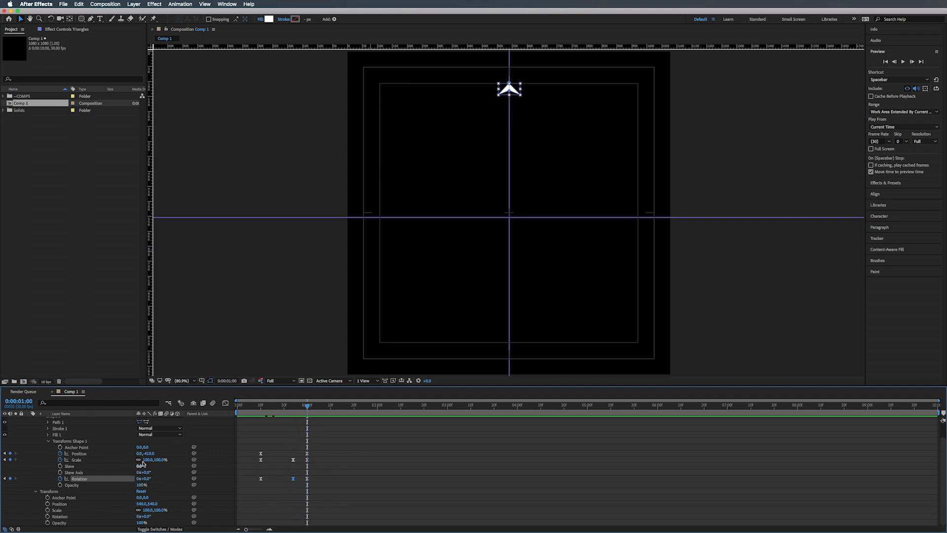
{"action": "left_click", "coordinate": [295, 406]}
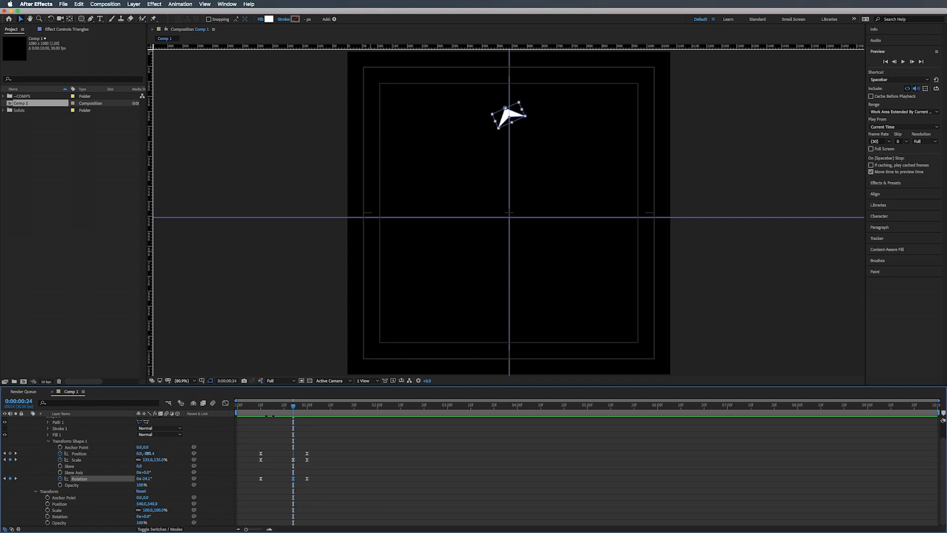
{"action": "left_click_drag", "start_coordinate": [148, 454], "coordinate": [85, 466]}
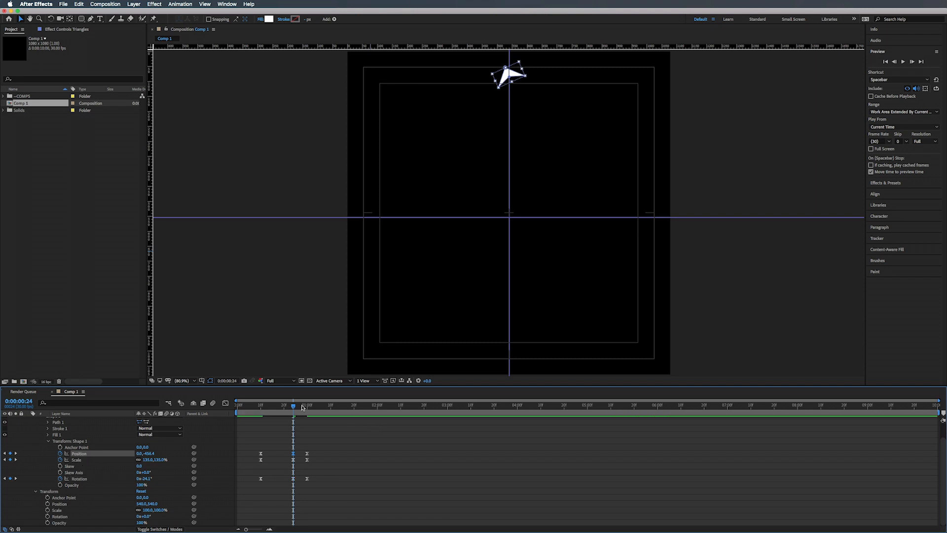
- Play back the arrowhead's animation from near the start of the composition
{"action": "left_click_drag", "start_coordinate": [293, 408], "coordinate": [242, 409]}
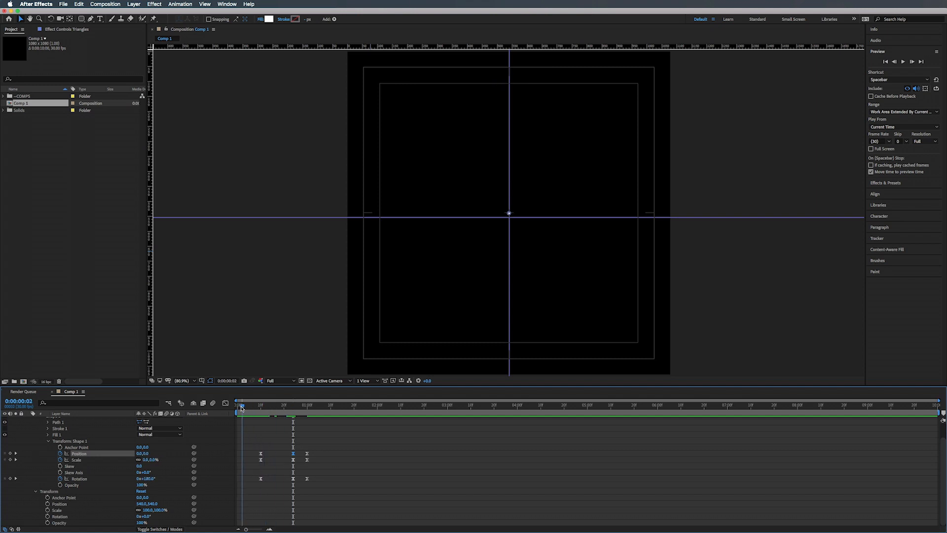
{"action": "key", "text": "space"}
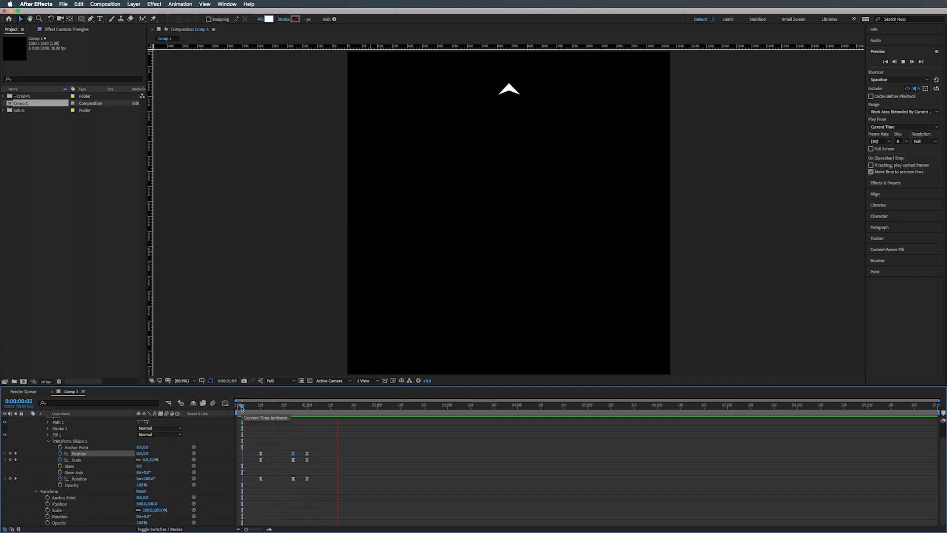
{"action": "left_click", "coordinate": [257, 412]}
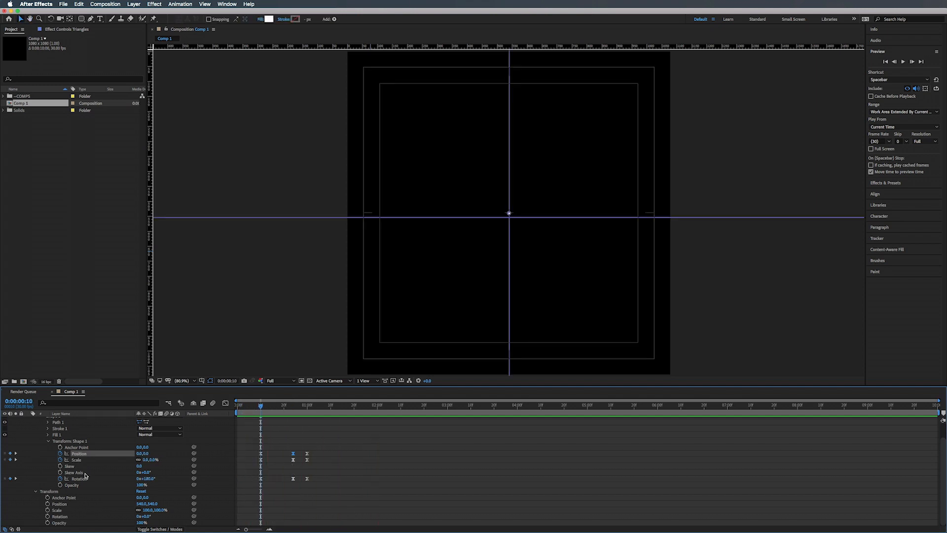
- Show only the Triangles layer's keyframed properties and add a layer Rotation keyframe of -180° at 0:00:00:10
{"action": "left_click", "coordinate": [48, 441]}
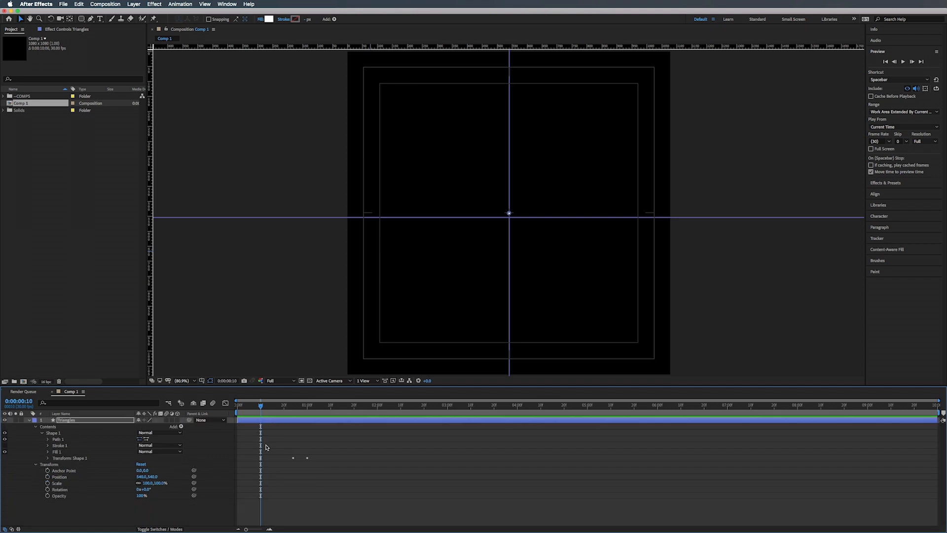
{"action": "left_click", "coordinate": [277, 421]}
{"action": "key", "text": "u"}
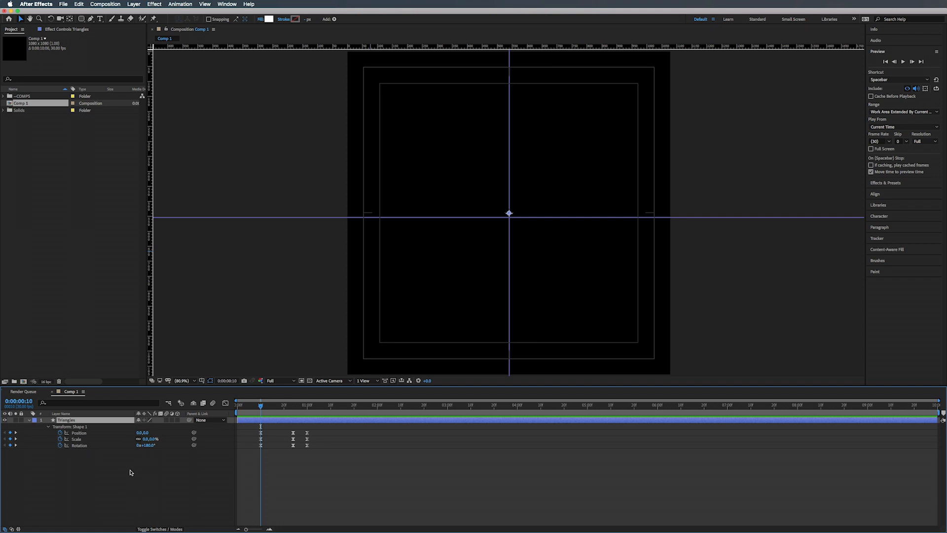
{"action": "key", "text": "shift+r"}
{"action": "left_click", "coordinate": [47, 451]}
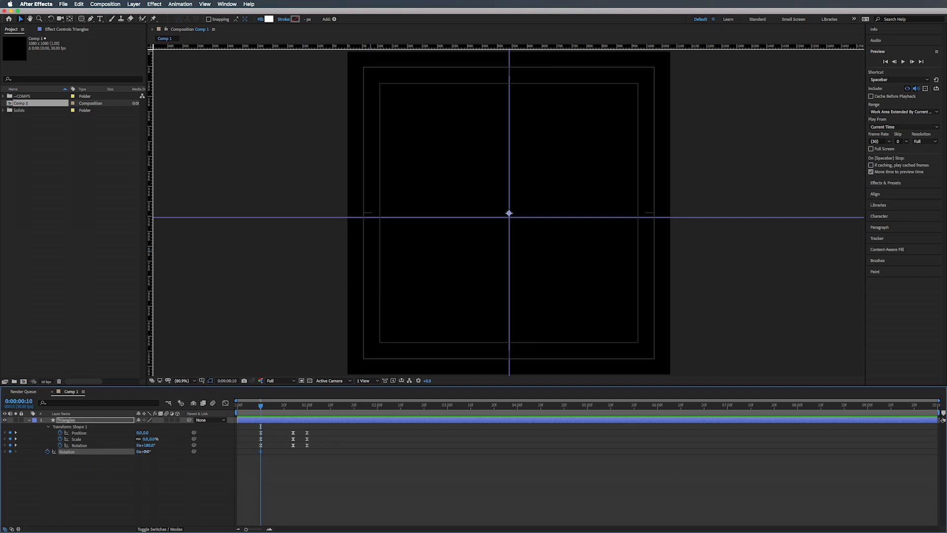
{"action": "left_click", "coordinate": [146, 451]}
{"action": "type", "text": "13"}
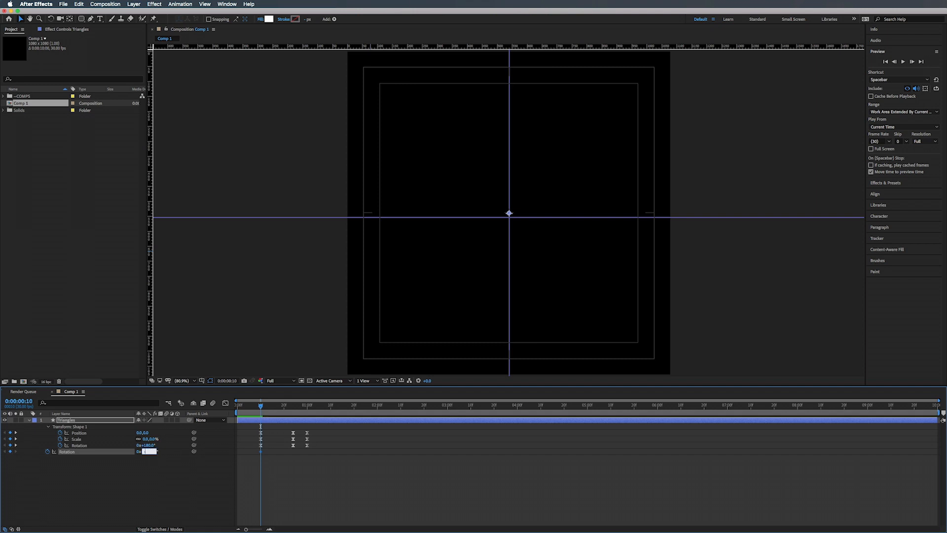
{"action": "key", "text": "Return"}
- Add a Rotation keyframe of 0° for the Triangles layer at 0:00:01:00
{"action": "left_click_drag", "start_coordinate": [261, 407], "coordinate": [308, 409]}
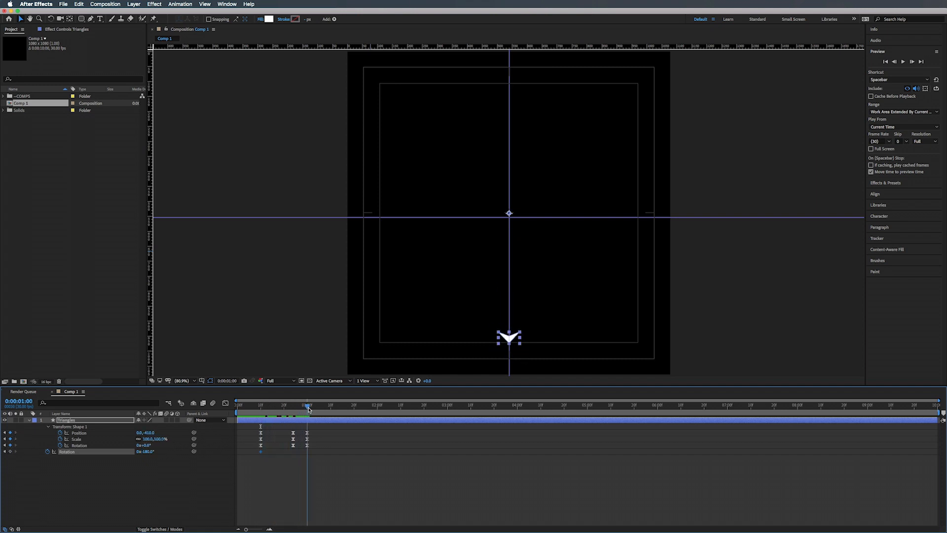
{"action": "left_click", "coordinate": [144, 451]}
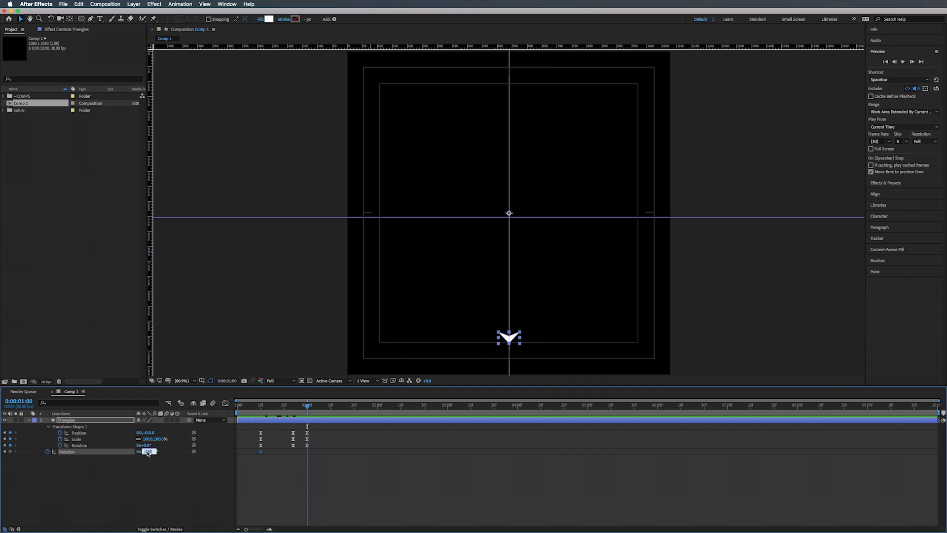
{"action": "type", "text": "0"}
{"action": "key", "text": "Return"}
- Add a layer Rotation keyframe of about 13° at 0:00:00:25 and preview the arrowhead's spin
{"action": "left_click_drag", "start_coordinate": [308, 407], "coordinate": [296, 408]}
{"action": "left_click_drag", "start_coordinate": [150, 452], "coordinate": [170, 451]}
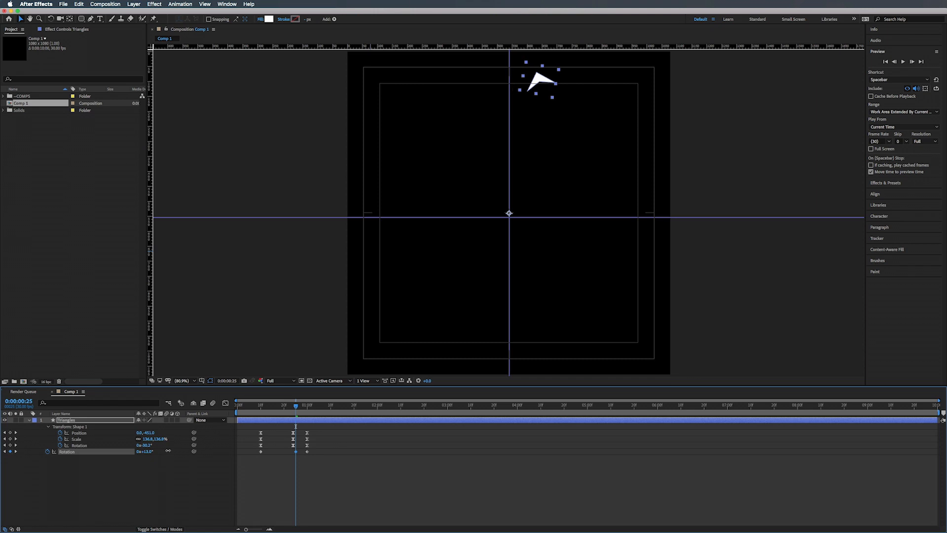
{"action": "left_click_drag", "start_coordinate": [295, 408], "coordinate": [251, 412]}
{"action": "key", "text": "space"}
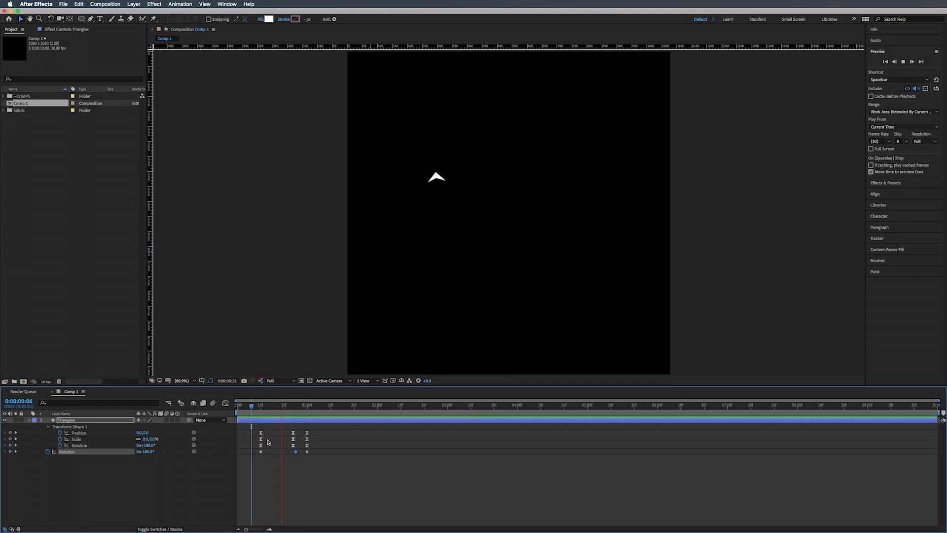
- Change the Triangles layer's Rotation keyframes to 180° at 0:00:00:10 and about -17° at 0:00:00:25
{"action": "mouse_move", "coordinate": [304, 405]}
{"action": "left_mouse_down"}
{"action": "mouse_move", "coordinate": [277, 409]}
{"action": "mouse_move", "coordinate": [307, 409]}
{"action": "left_mouse_up"}
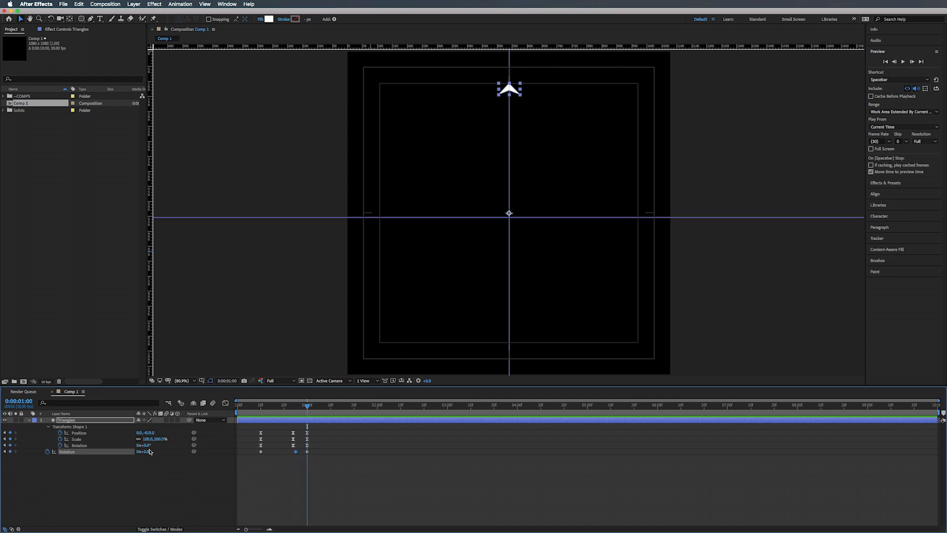
{"action": "left_click", "coordinate": [260, 405]}
{"action": "left_click", "coordinate": [147, 451]}
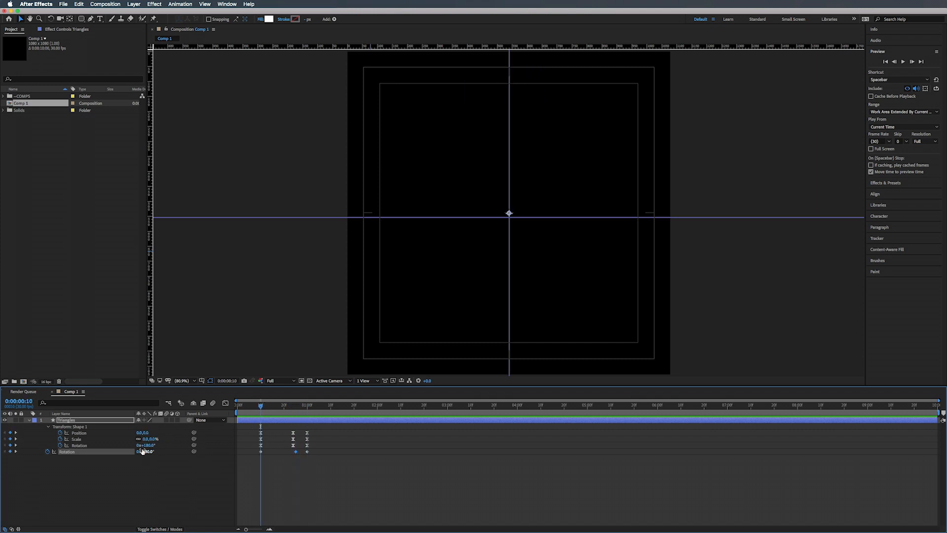
{"action": "type", "text": "180"}
{"action": "key", "text": "Return"}
{"action": "left_click", "coordinate": [296, 407]}
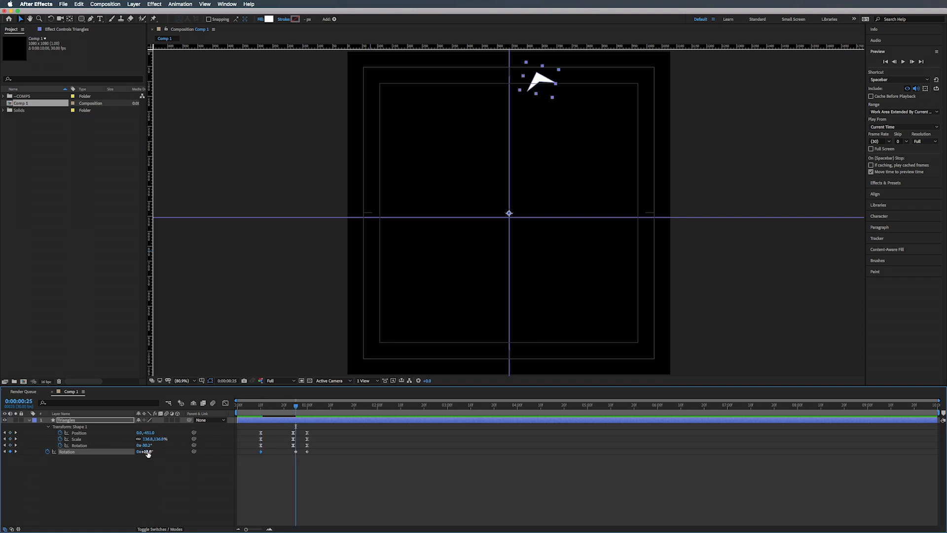
{"action": "left_click_drag", "start_coordinate": [146, 455], "coordinate": [143, 459]}
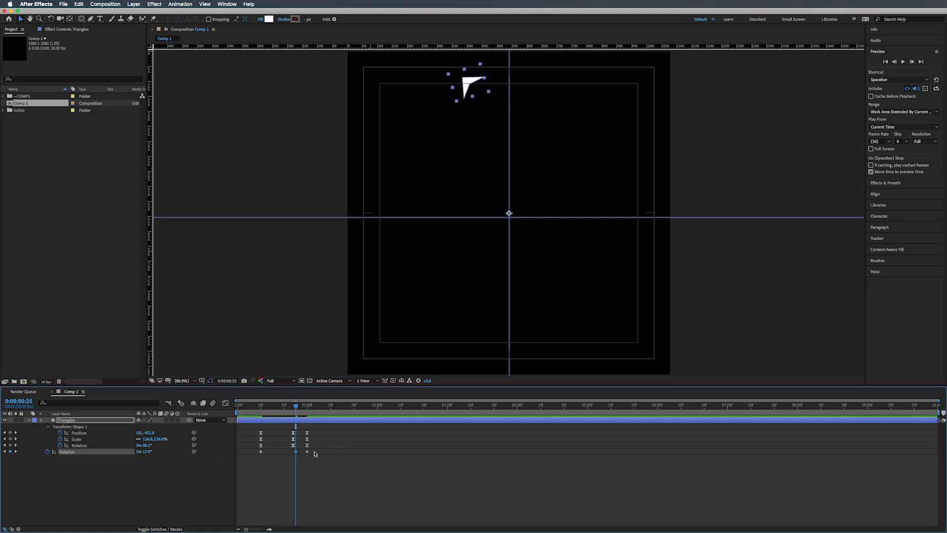
- Apply Easy Ease to all three Rotation keyframes of the Triangles layer
{"action": "left_click_drag", "start_coordinate": [314, 450], "coordinate": [258, 460]}
{"action": "right_click", "coordinate": [261, 452]}
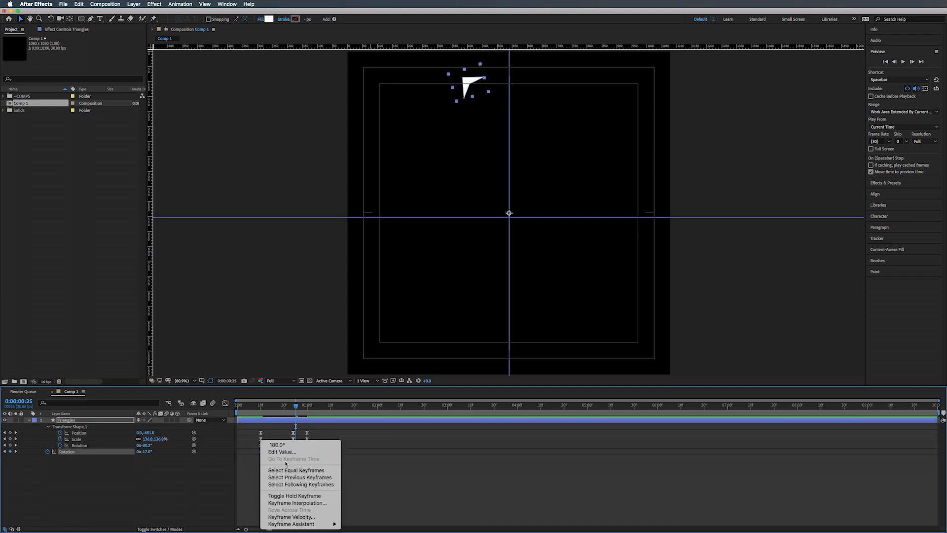
{"action": "mouse_move", "coordinate": [302, 525]}
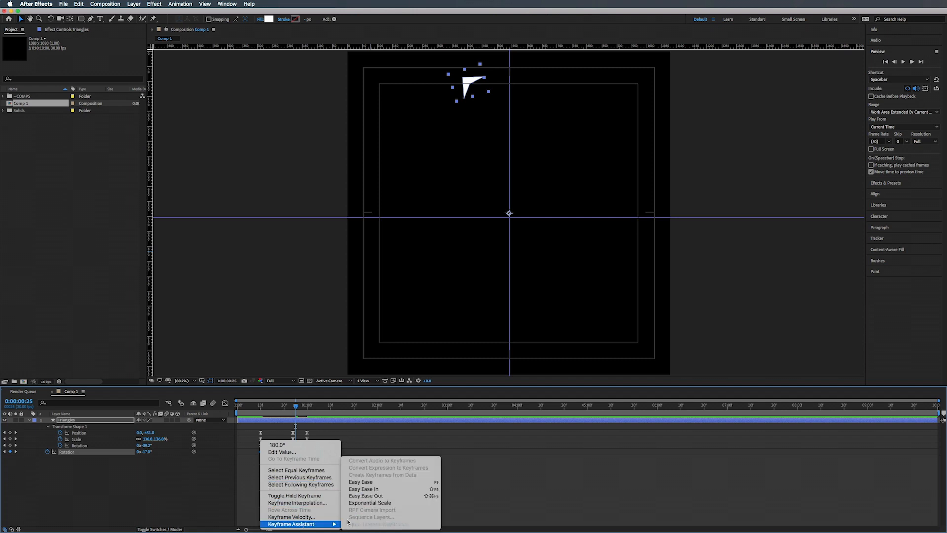
{"action": "left_click", "coordinate": [368, 483]}
- Play back the eased rotation animation from the start of the composition
{"action": "left_click_drag", "start_coordinate": [278, 412], "coordinate": [237, 413]}
{"action": "key", "text": "space"}
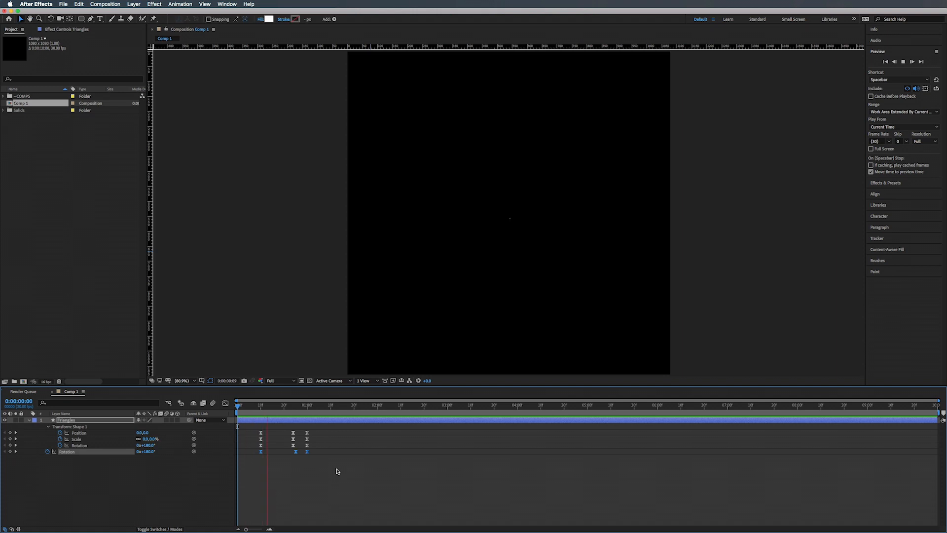
{"action": "left_click_drag", "start_coordinate": [305, 406], "coordinate": [291, 406]}
{"action": "key", "text": "space"}
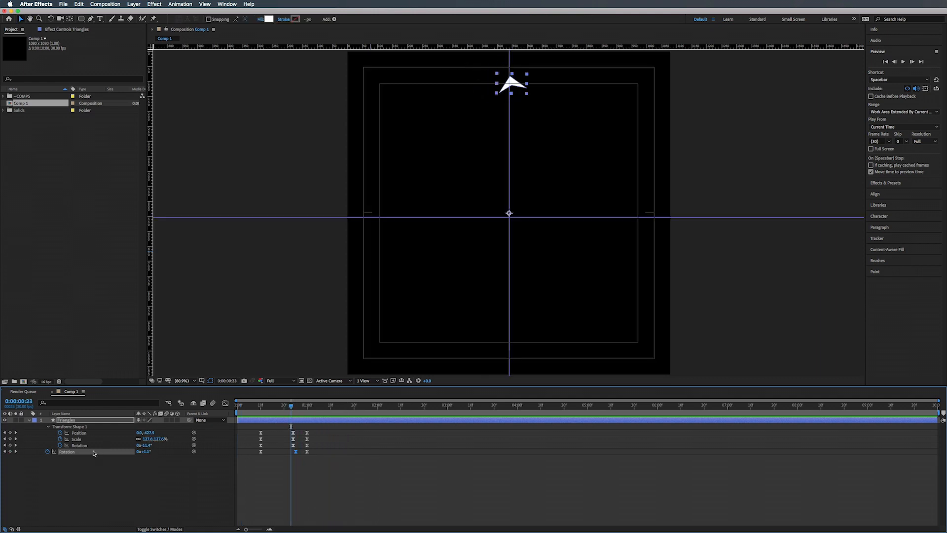
- Expand the Triangles layer's contents and add a Repeater to it
{"action": "left_click", "coordinate": [29, 420]}
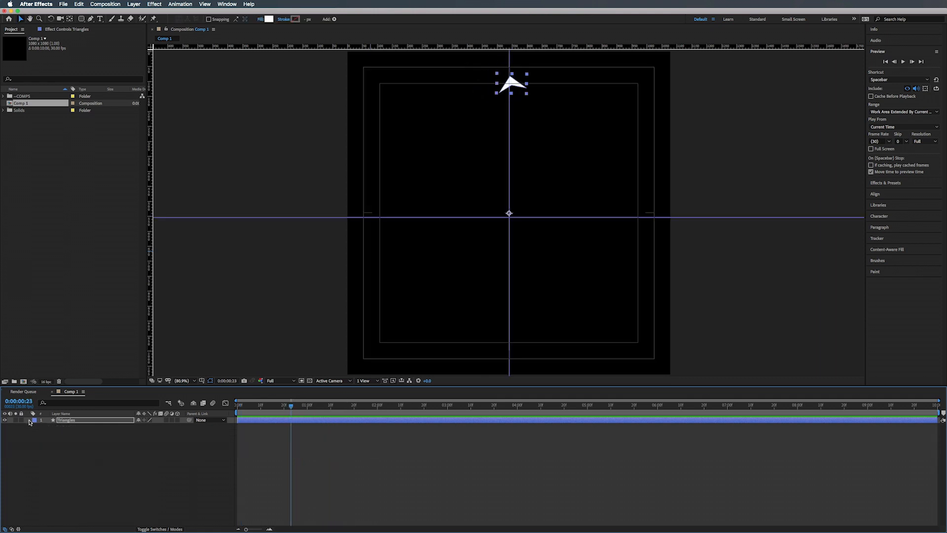
{"action": "left_click", "coordinate": [29, 420]}
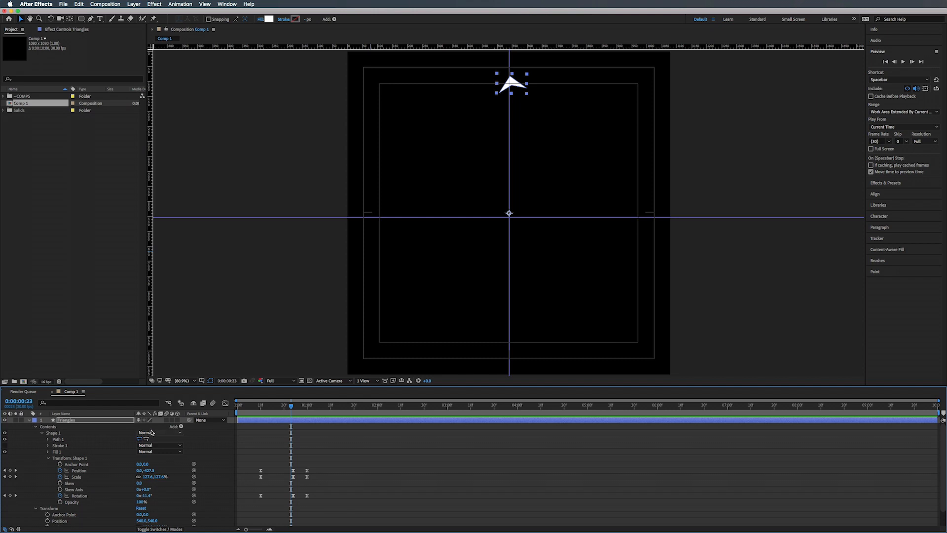
{"action": "left_click", "coordinate": [181, 427]}
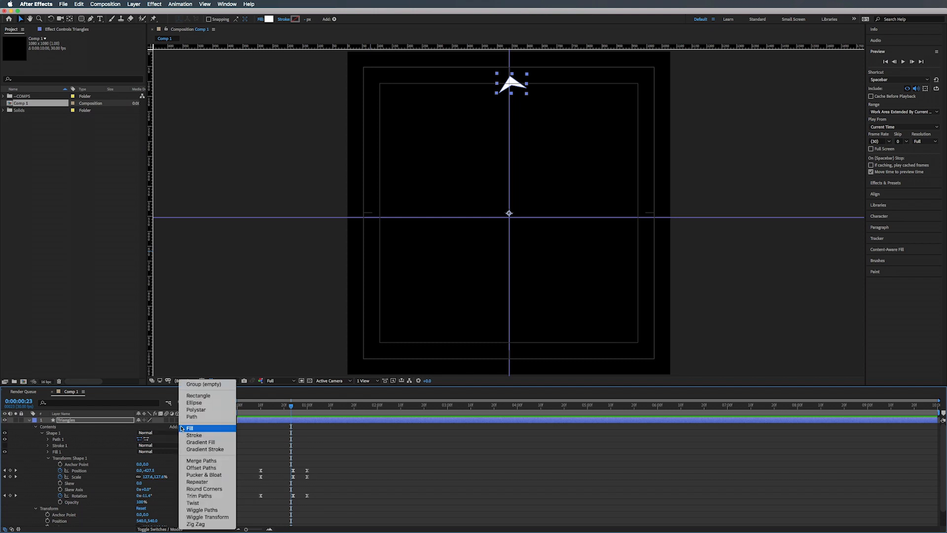
{"action": "left_click", "coordinate": [197, 482]}
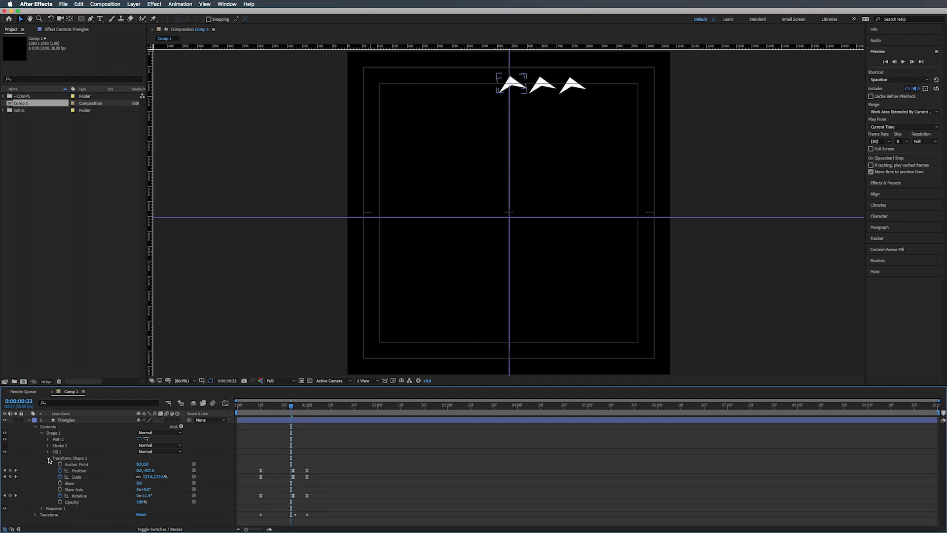
- Show Repeater 1's transform properties and set its horizontal Position to 0 so the copies overlap
{"action": "left_click", "coordinate": [48, 458]}
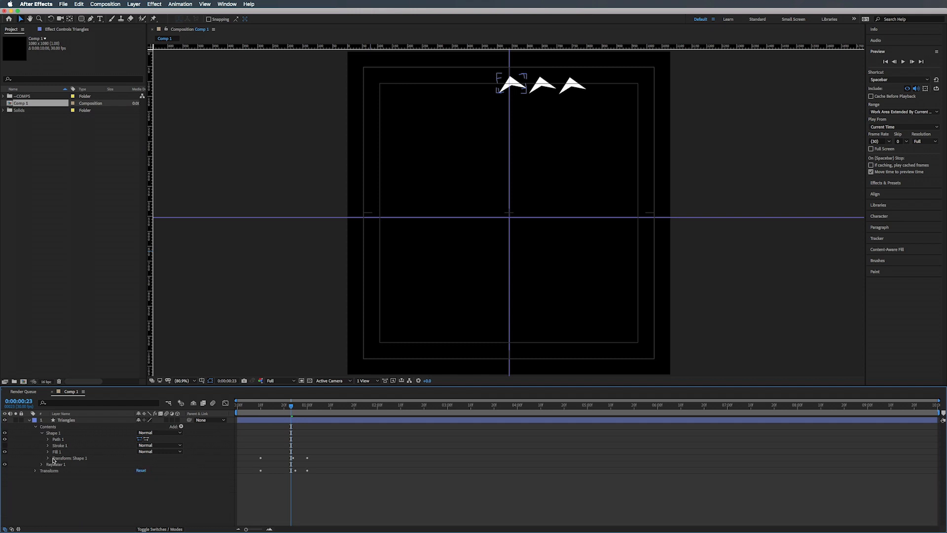
{"action": "left_click", "coordinate": [42, 465]}
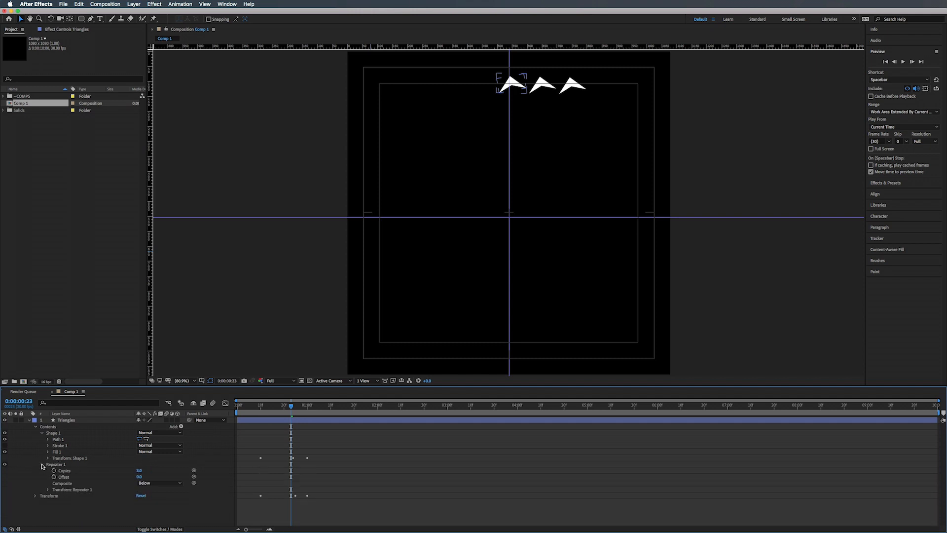
{"action": "left_click", "coordinate": [42, 433]}
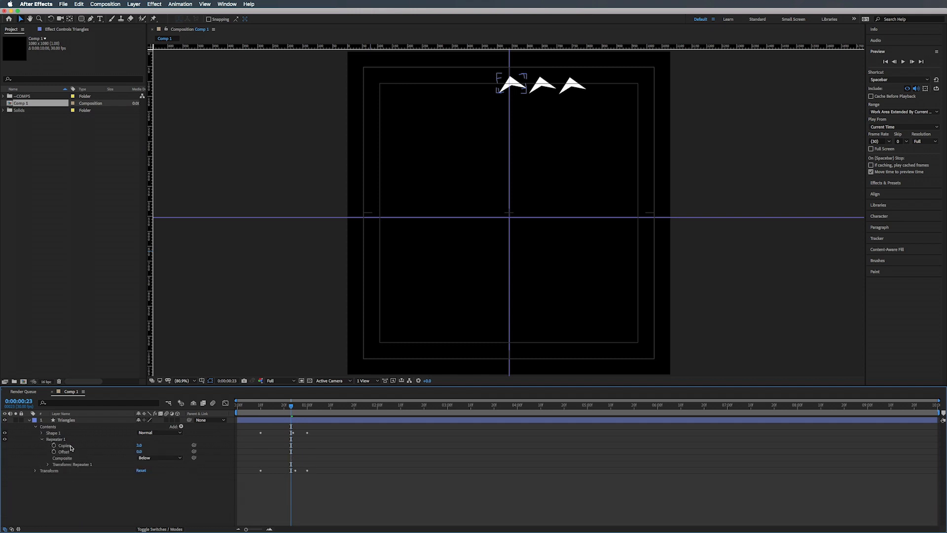
{"action": "left_click", "coordinate": [48, 464]}
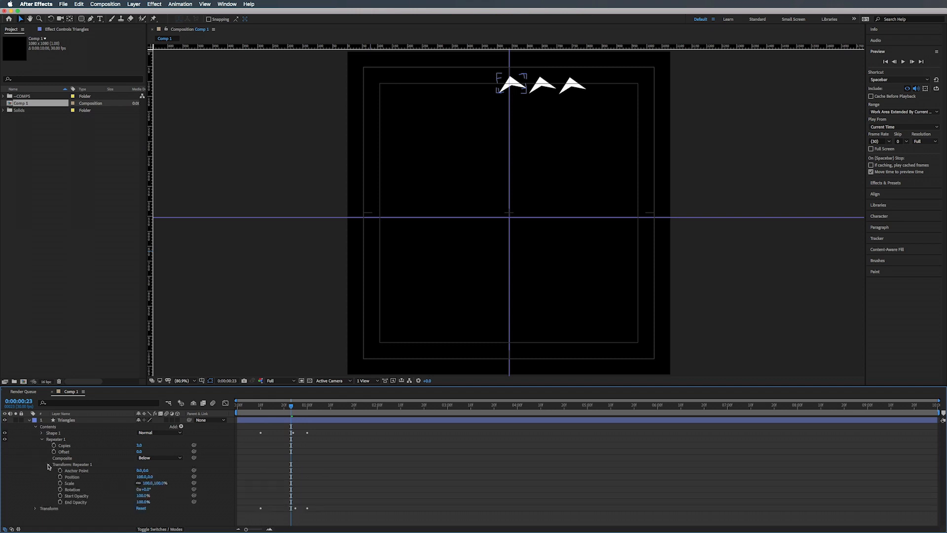
{"action": "left_click", "coordinate": [142, 477]}
{"action": "type", "text": "0"}
{"action": "key", "text": "Return"}
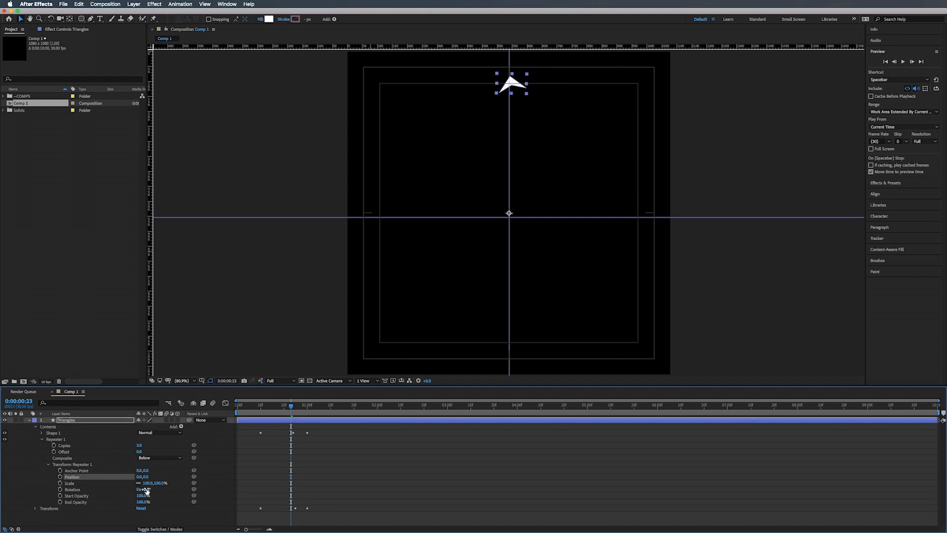
- Set the repeater's Rotation to 360/3 (120°) to spread the three arrowheads evenly around the centre
{"action": "left_click_drag", "start_coordinate": [146, 490], "coordinate": [166, 493]}
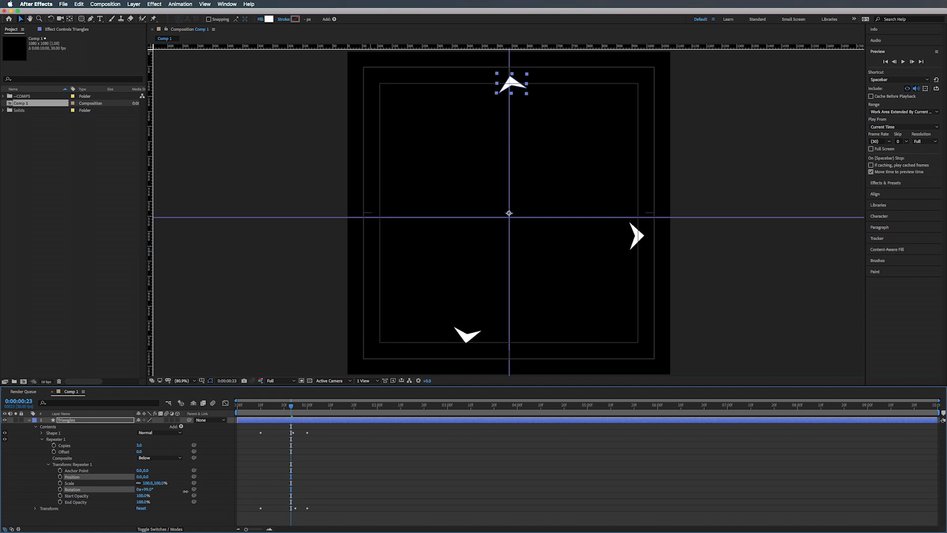
{"action": "left_click", "coordinate": [148, 490]}
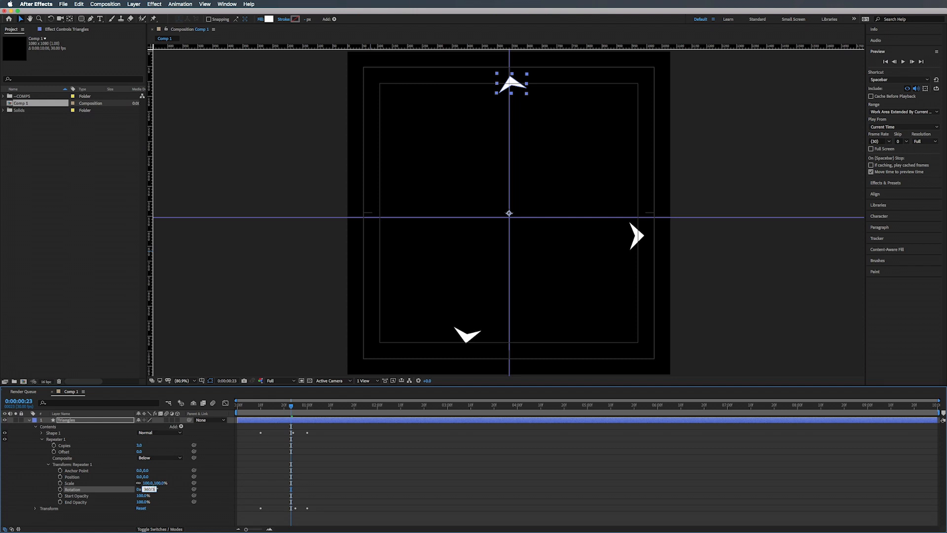
{"action": "type", "text": "360/3"}
{"action": "key", "text": "Return"}
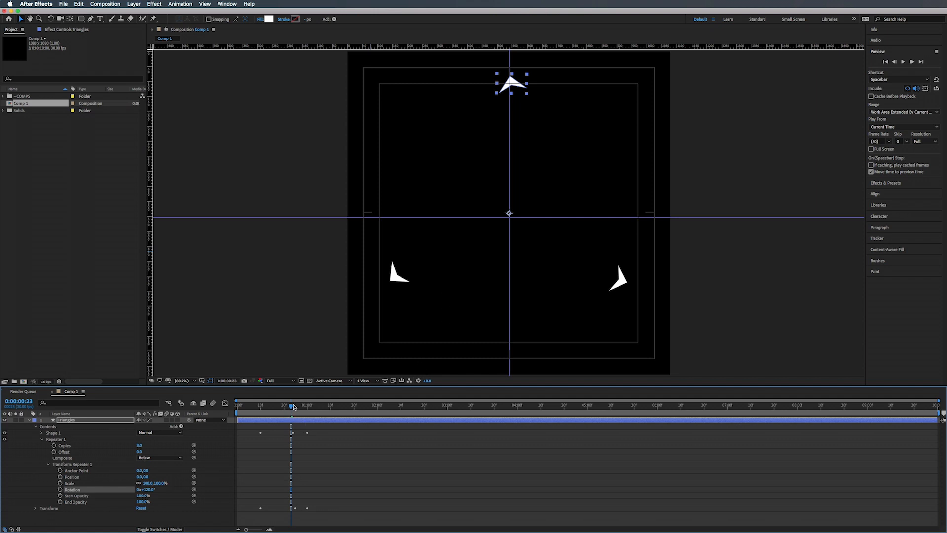
- Play back the animation of the three repeated arrowheads from near the start of the composition
{"action": "key", "text": "space"}
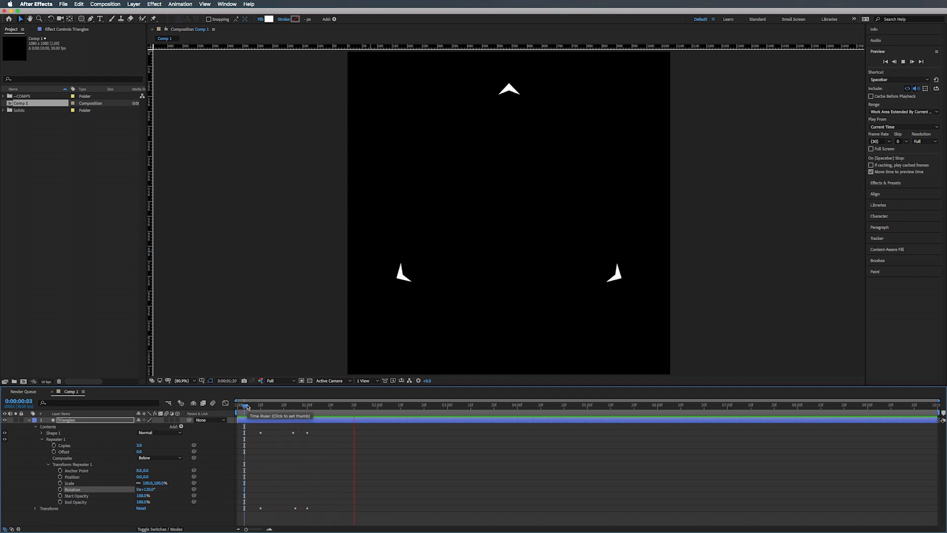
{"action": "key", "text": "space"}
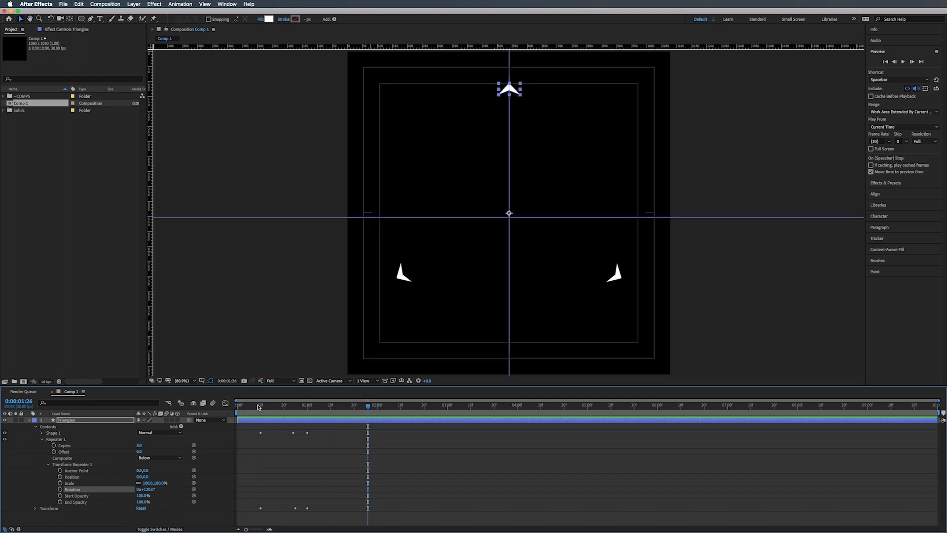
{"action": "left_click", "coordinate": [249, 407]}
{"action": "key", "text": "space"}
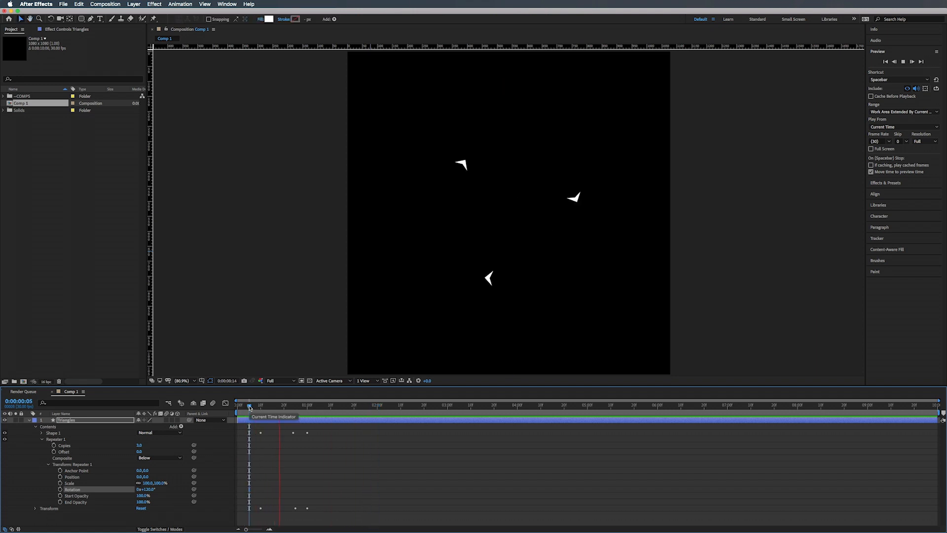
- Collapse and deselect the Triangles layer, and create a composition-sized ellipse on a new shape layer
{"action": "left_click", "coordinate": [30, 420]}
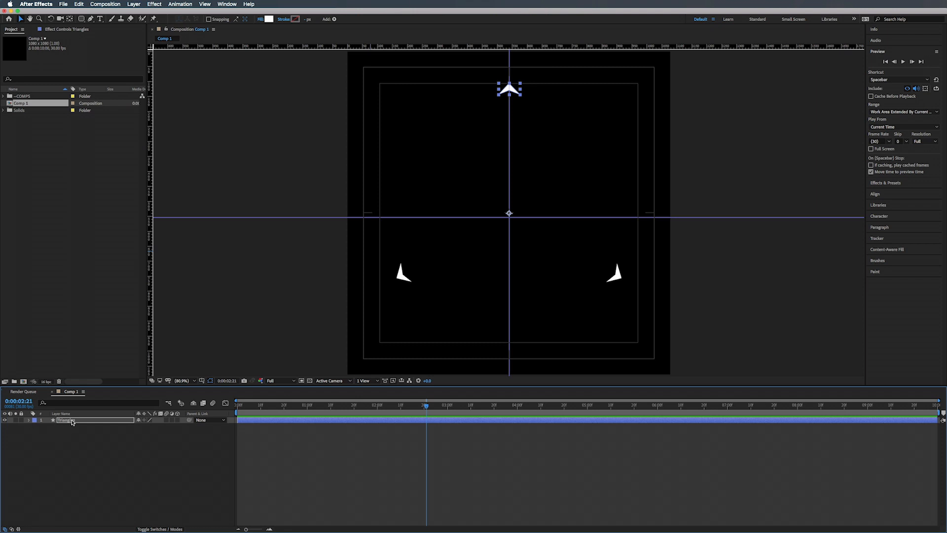
{"action": "key", "text": "Return"}
{"action": "left_click", "coordinate": [83, 444]}
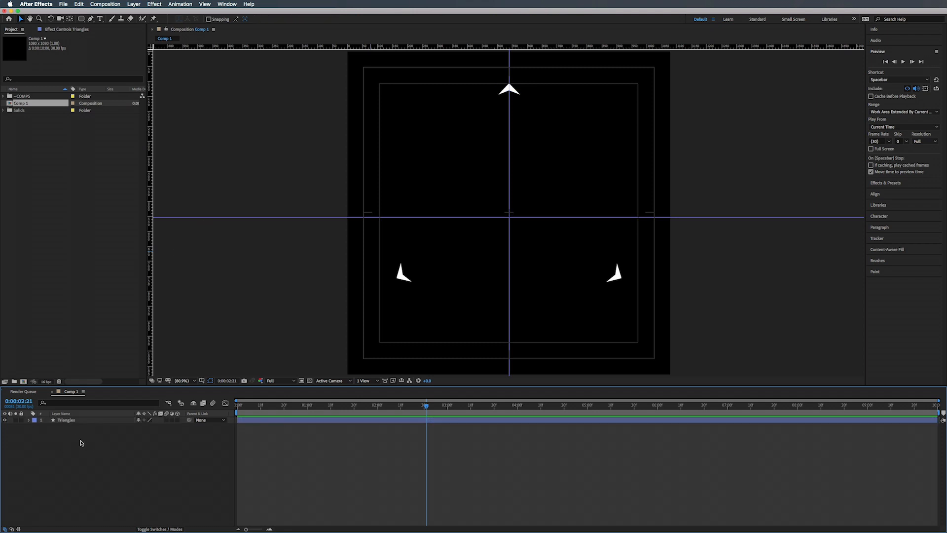
{"action": "left_click", "coordinate": [81, 19]}
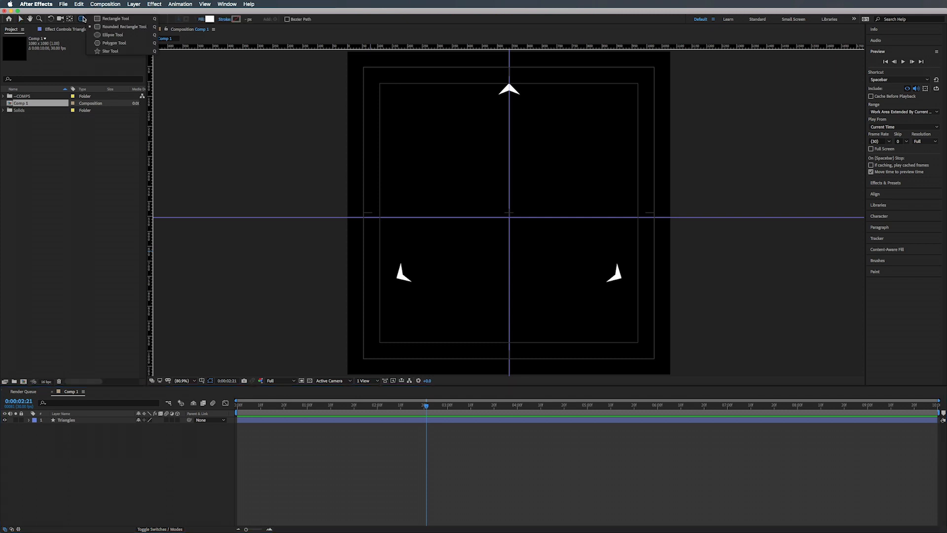
{"action": "left_click", "coordinate": [106, 34]}
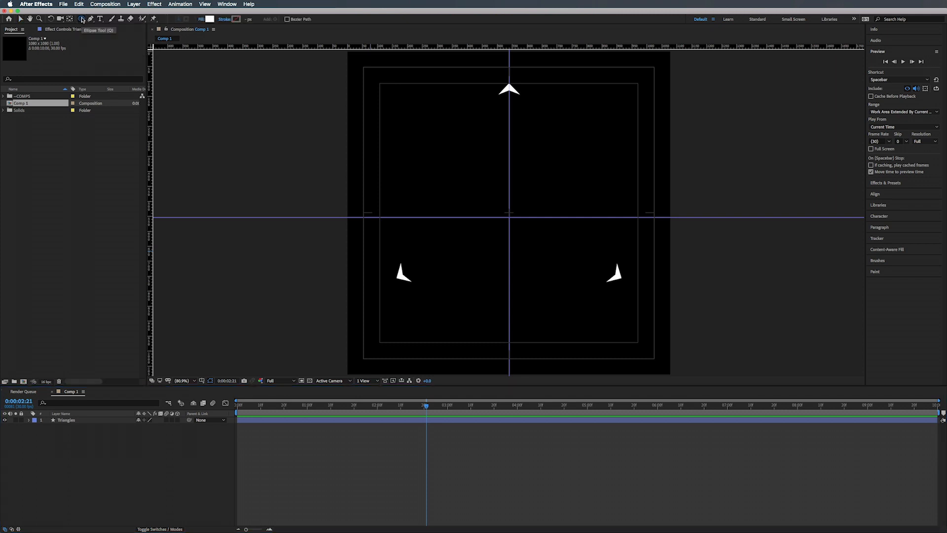
{"action": "double_click", "coordinate": [82, 19]}
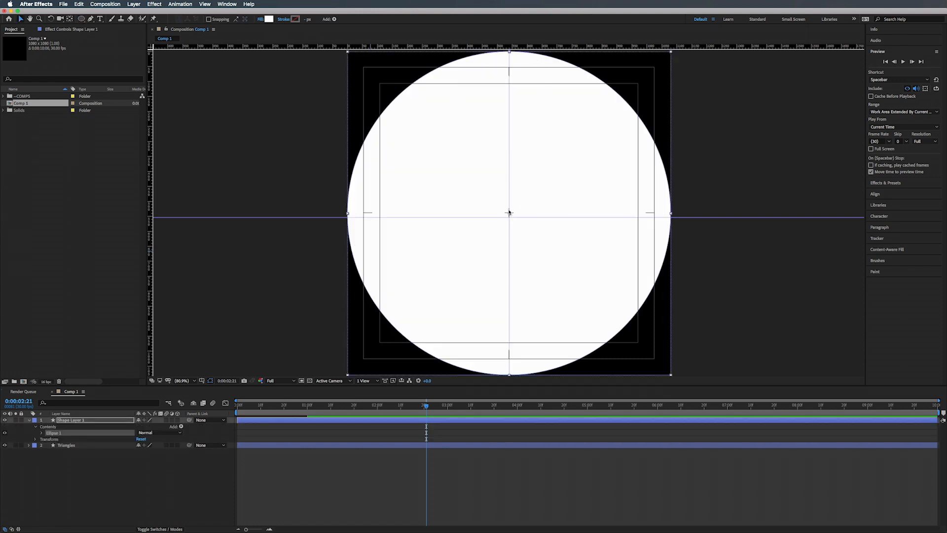
- Set the new ellipse's fill to None and its stroke to a solid color
{"action": "left_click", "coordinate": [261, 19]}
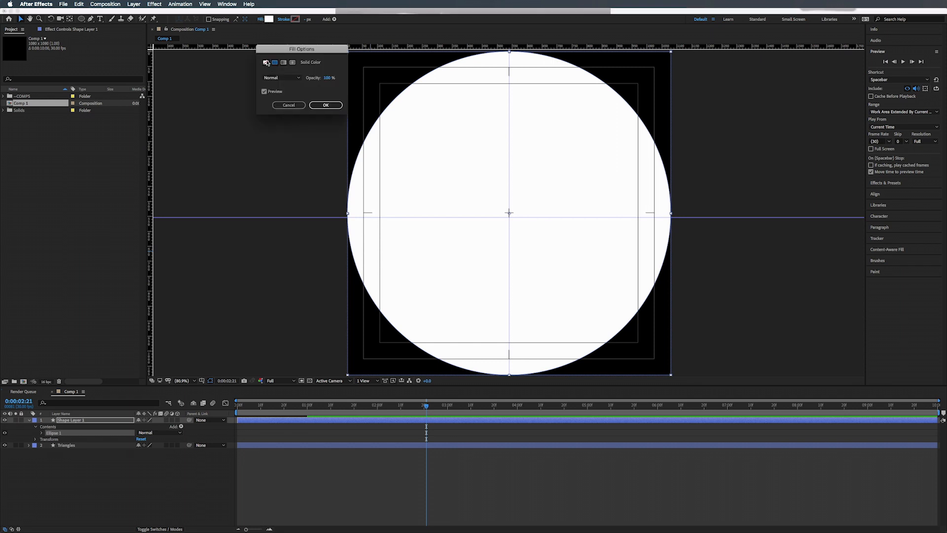
{"action": "left_click", "coordinate": [267, 63]}
{"action": "left_click", "coordinate": [326, 104]}
{"action": "left_click", "coordinate": [284, 19]}
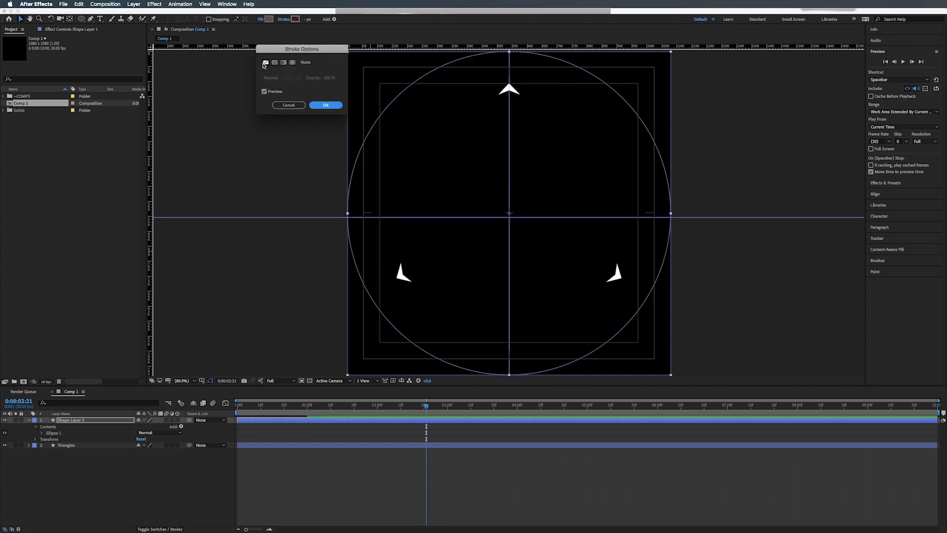
{"action": "left_click", "coordinate": [274, 62]}
{"action": "left_click", "coordinate": [326, 105]}
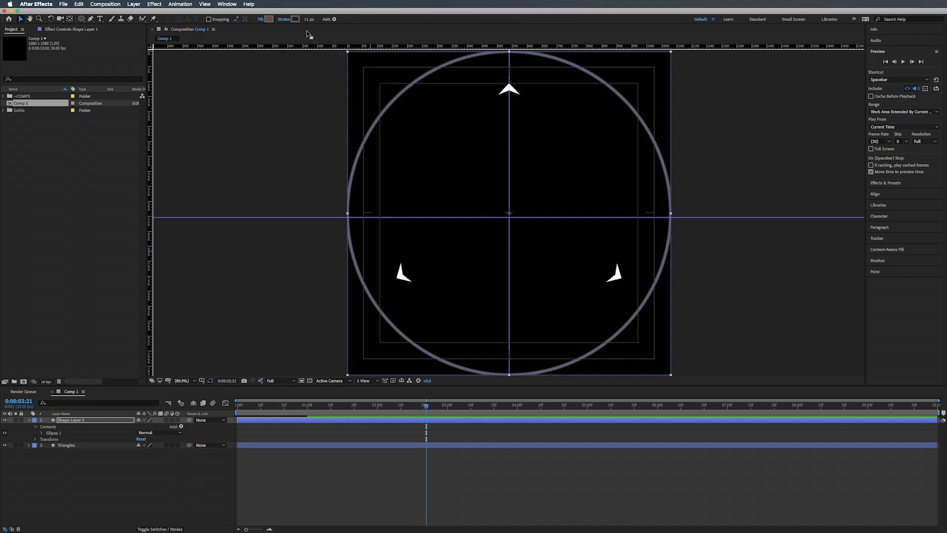
- Set the ellipse's stroke color to white (FFFFFF) and its stroke width to 7 px
{"action": "left_click", "coordinate": [295, 20]}
{"action": "left_click_drag", "start_coordinate": [200, 63], "coordinate": [198, 50]}
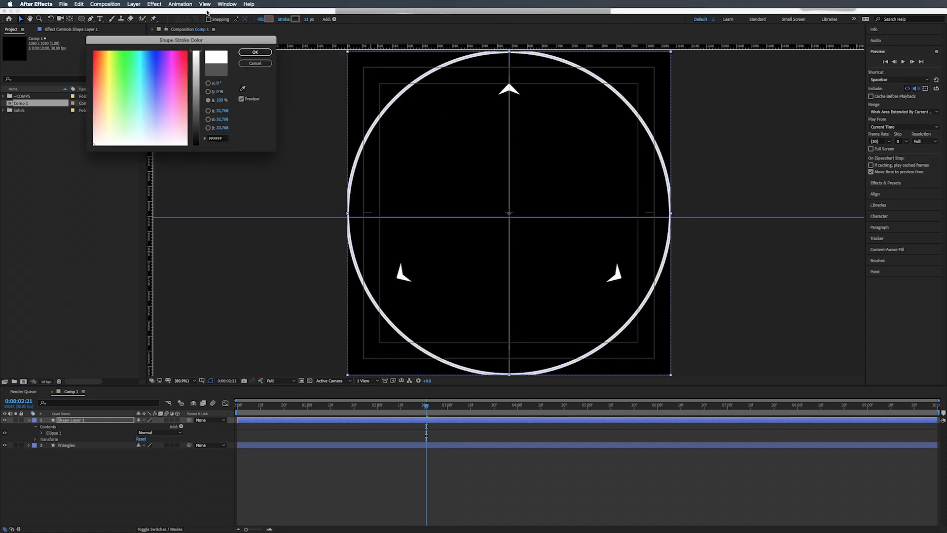
{"action": "left_click", "coordinate": [252, 52]}
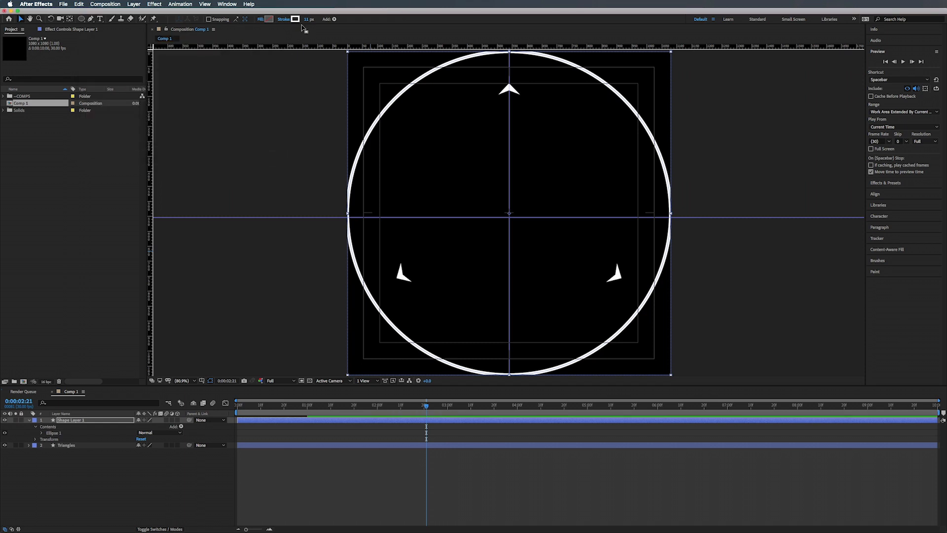
{"action": "mouse_move", "coordinate": [302, 20]}
{"action": "left_mouse_down"}
{"action": "mouse_move", "coordinate": [290, 20]}
{"action": "mouse_move", "coordinate": [302, 20]}
{"action": "left_mouse_up"}
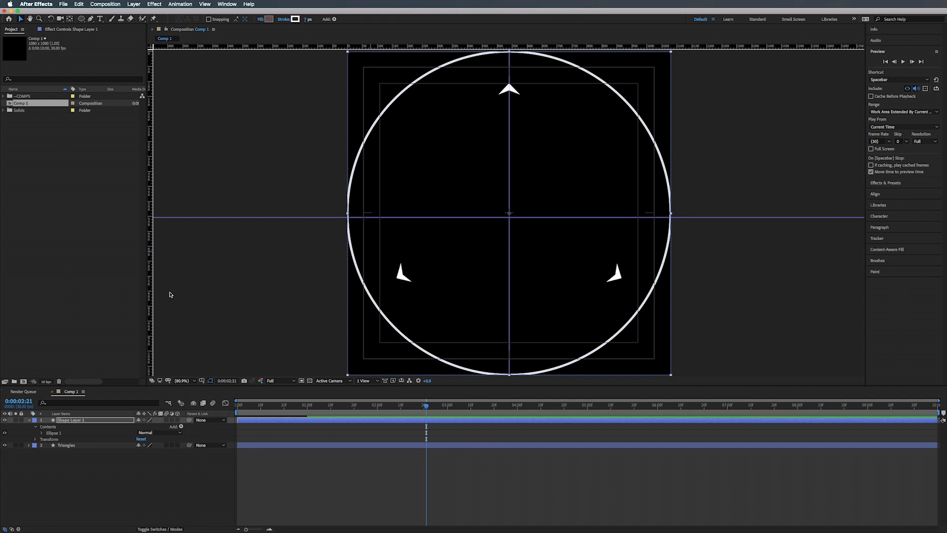
- Shrink the ellipse path to a size of 777 × 777 so the circle sits just inside the arrowheads
{"action": "left_click", "coordinate": [42, 433]}
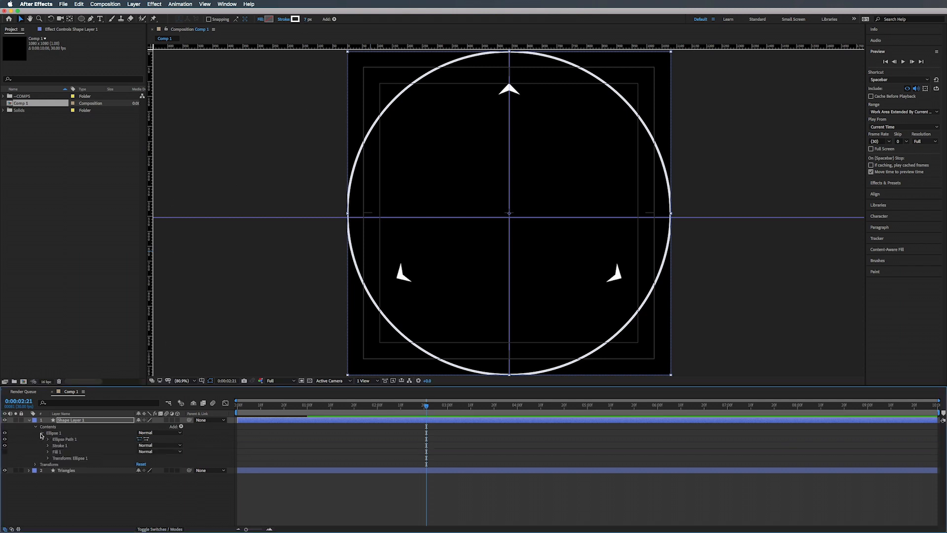
{"action": "left_click", "coordinate": [48, 439]}
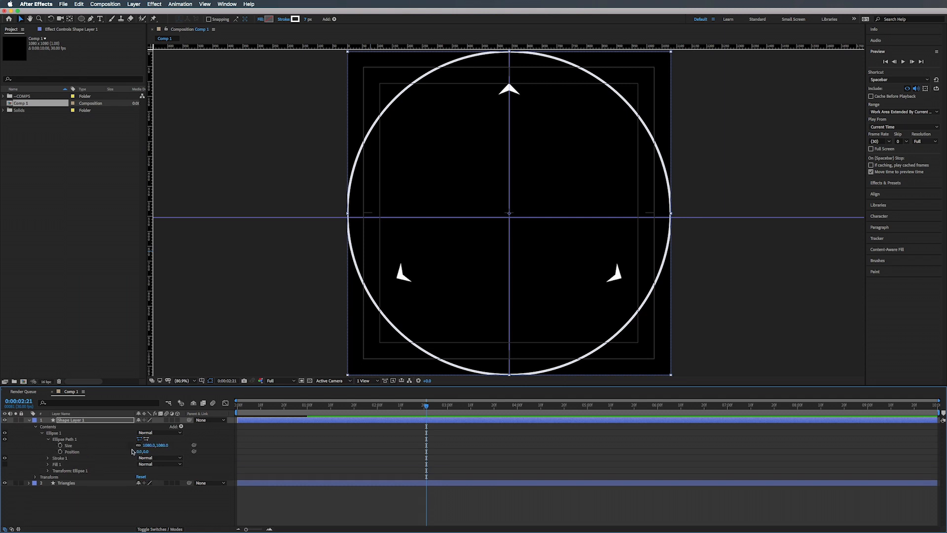
{"action": "left_click_drag", "start_coordinate": [148, 445], "coordinate": [29, 435]}
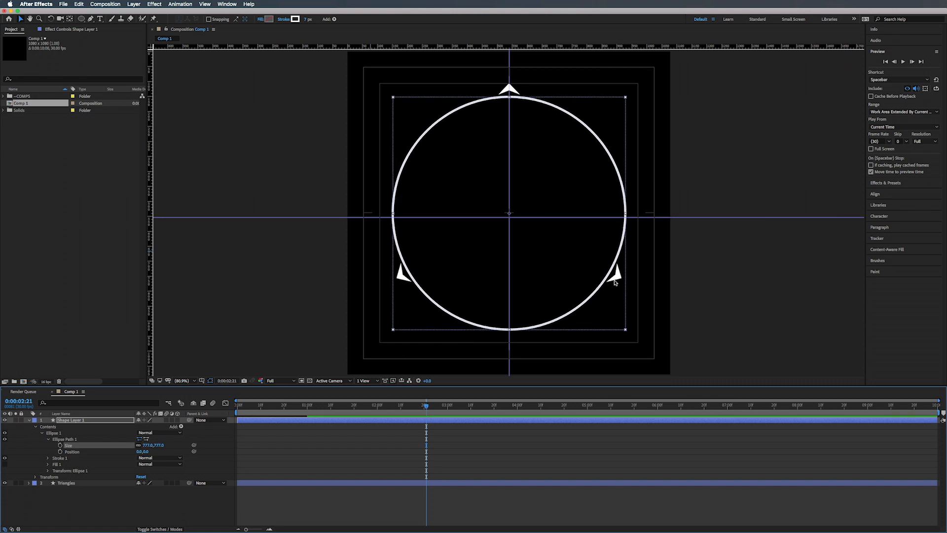
- Rename the ellipse's shape layer to Outer Circle
{"action": "left_click", "coordinate": [69, 421]}
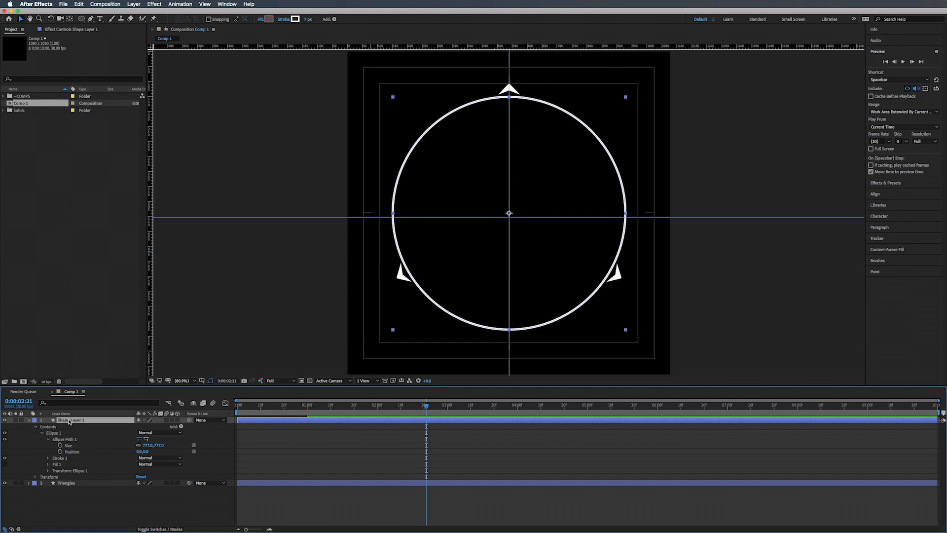
{"action": "key", "text": "Return"}
{"action": "type", "text": "Outer Circle"}
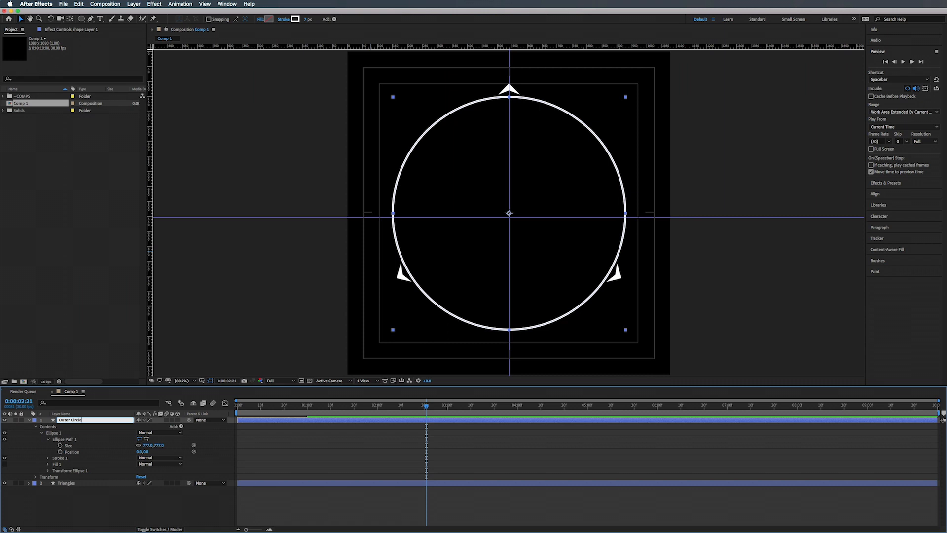
{"action": "key", "text": "Return"}
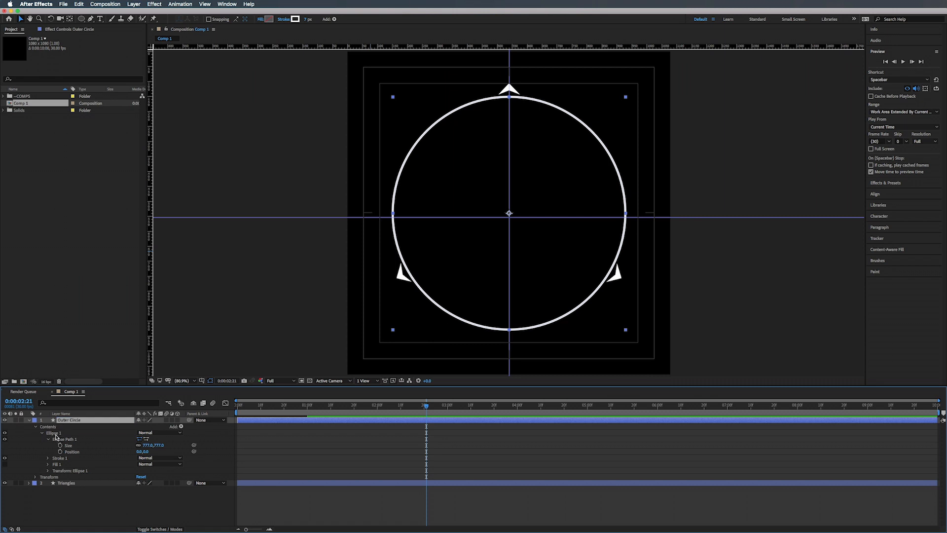
- Duplicate the ellipse group within Outer Circle and reduce the copy's path size to 629 × 629
{"action": "left_click", "coordinate": [54, 434]}
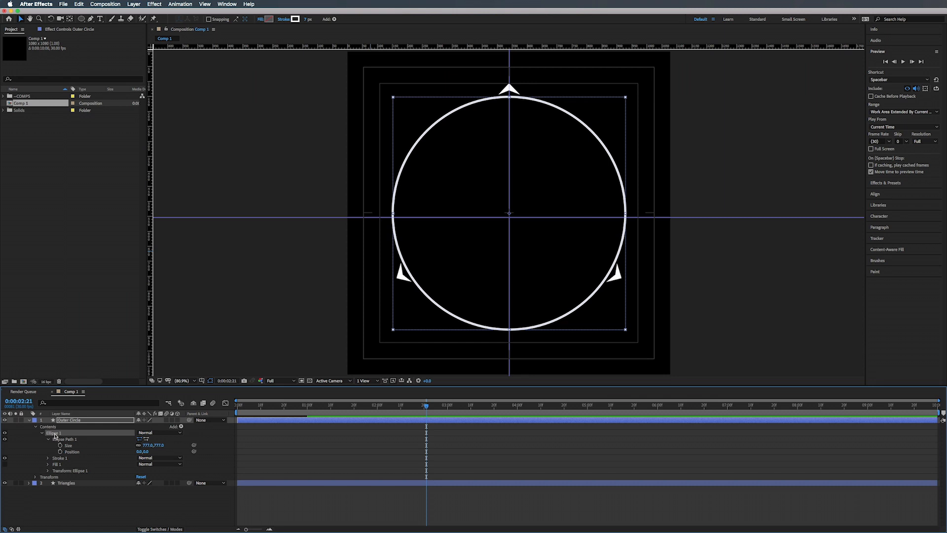
{"action": "key", "text": "super+d"}
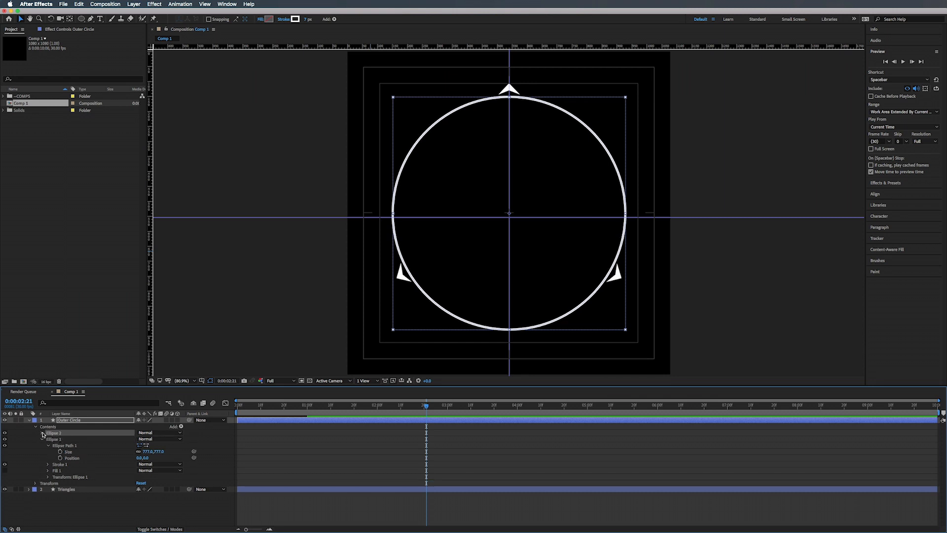
{"action": "left_click", "coordinate": [41, 433]}
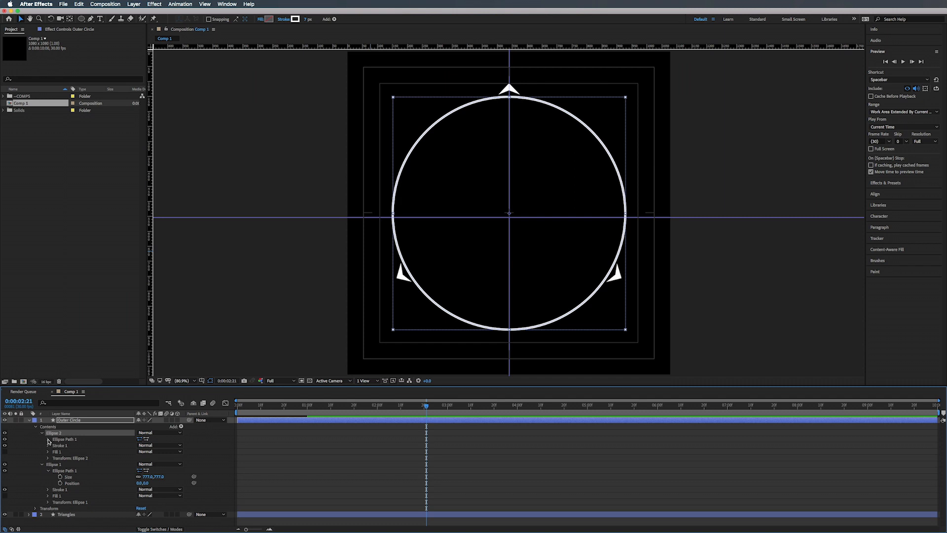
{"action": "left_click", "coordinate": [48, 439]}
{"action": "left_click_drag", "start_coordinate": [145, 445], "coordinate": [89, 441]}
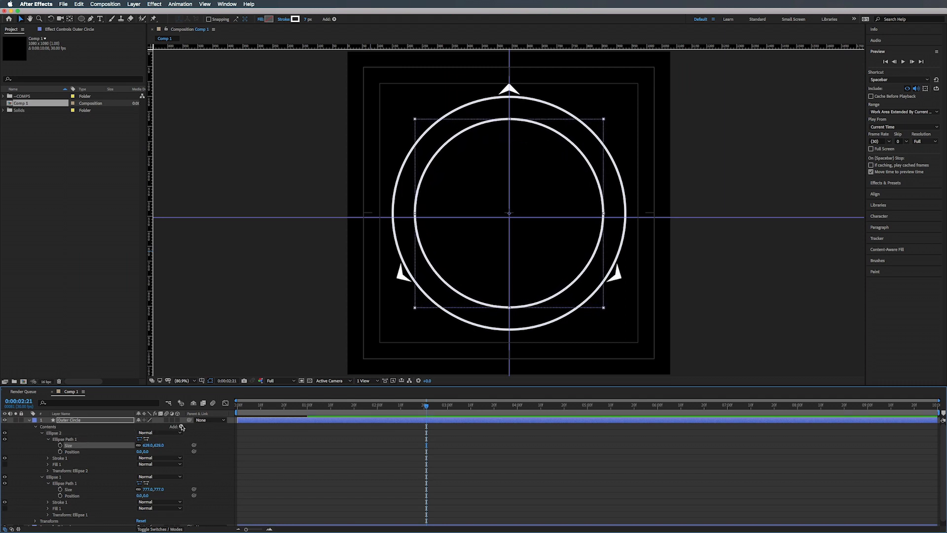
- Thicken the inner circle's stroke to 23 px and collapse both ellipse groups
{"action": "left_click_drag", "start_coordinate": [305, 19], "coordinate": [311, 18]}
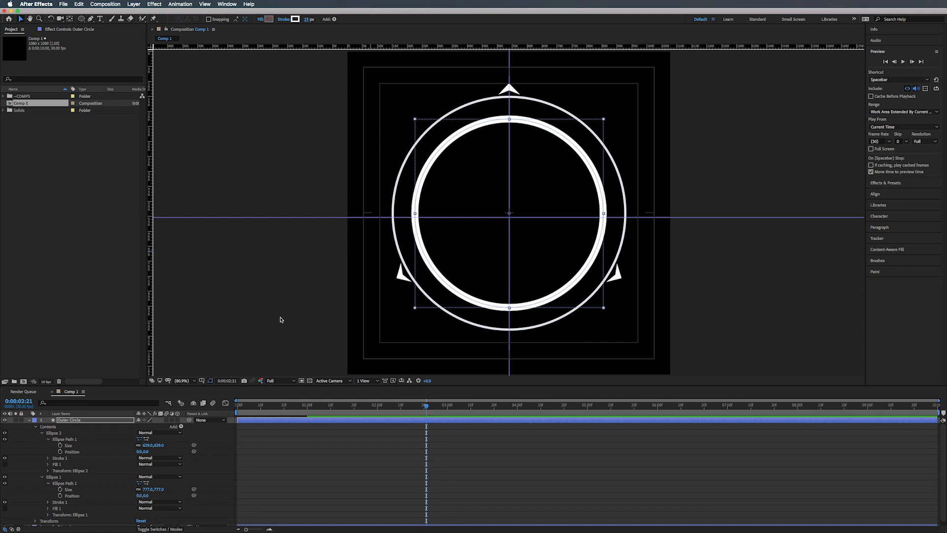
{"action": "left_click", "coordinate": [42, 433]}
{"action": "left_click", "coordinate": [42, 439]}
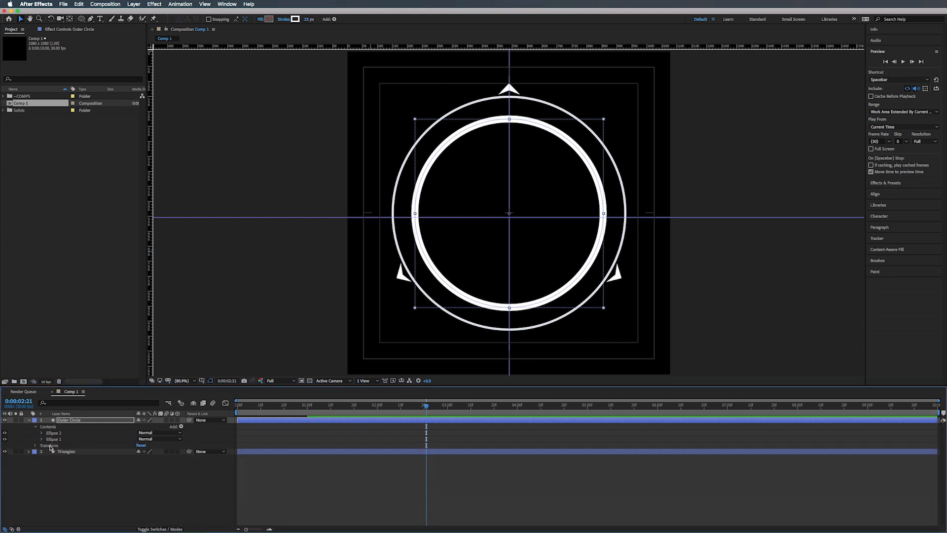
- Add a dash and a gap to the stroke of the inner circle, Ellipse 2
{"action": "left_click", "coordinate": [41, 433]}
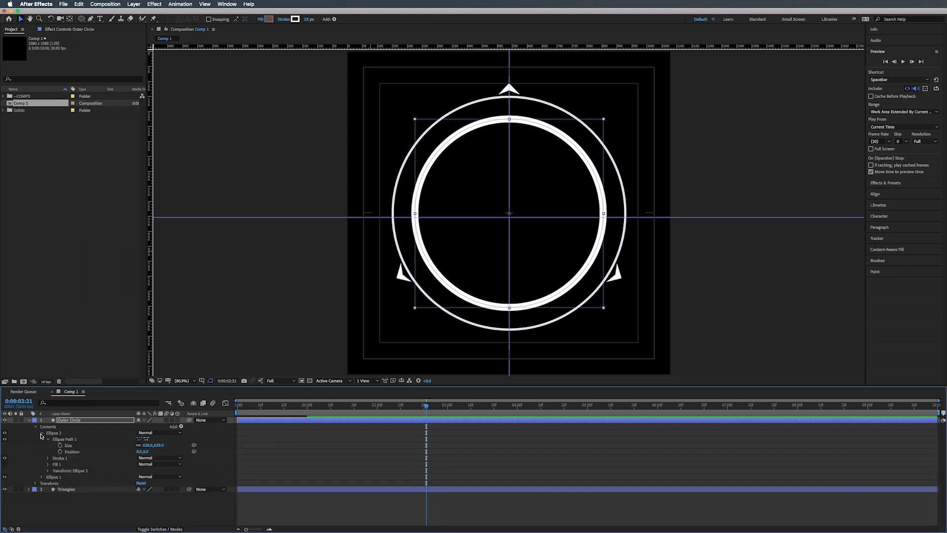
{"action": "left_click", "coordinate": [48, 458]}
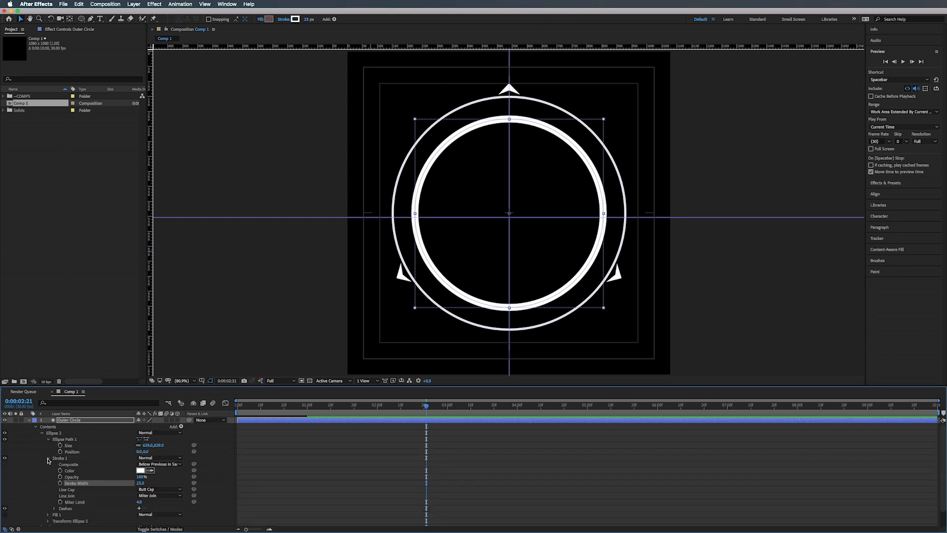
{"action": "scroll", "coordinate": [90, 497], "scroll_direction": "down", "scroll_amount": 2}
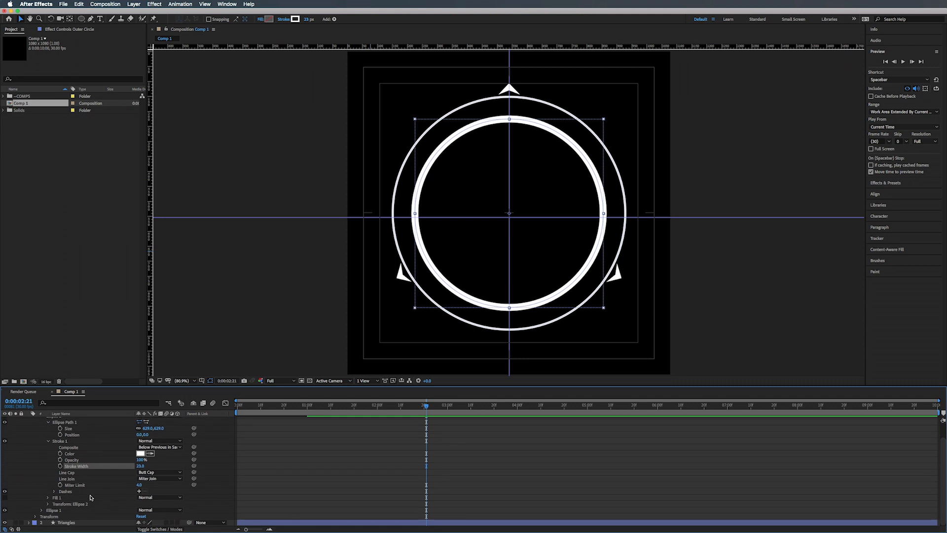
{"action": "left_click", "coordinate": [138, 491]}
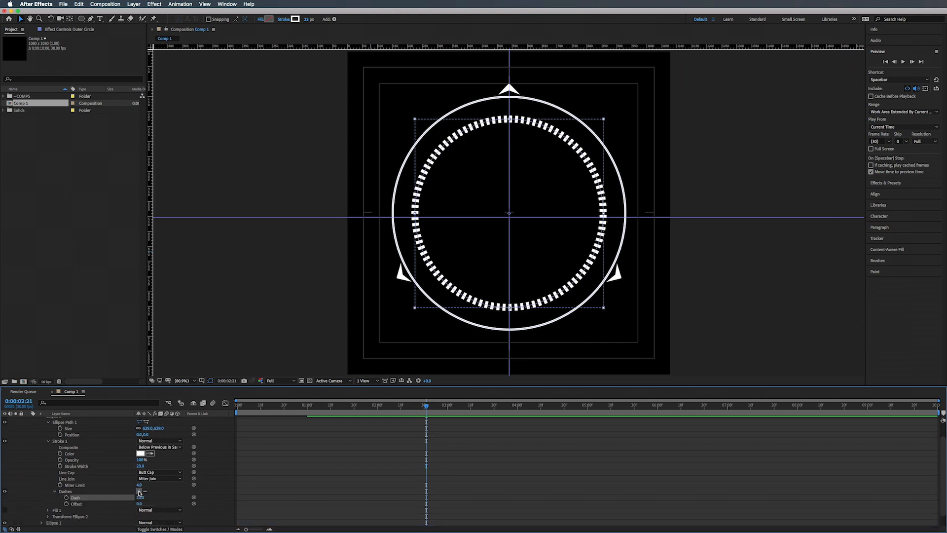
{"action": "left_click", "coordinate": [138, 491]}
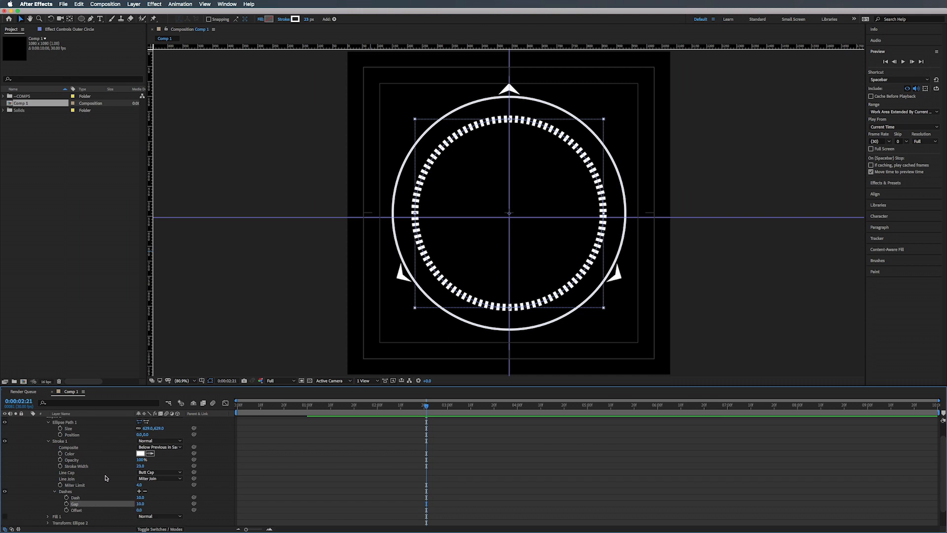
- Give the inner circle's dashes round caps, lengthen the dash to about 44 and widen the gap until the dashes separate
{"action": "left_click", "coordinate": [157, 473]}
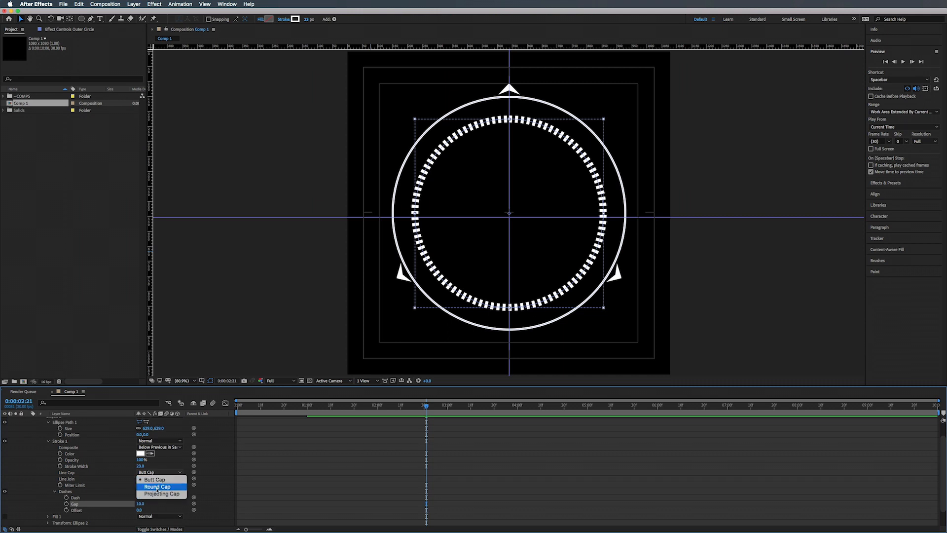
{"action": "left_click", "coordinate": [158, 488]}
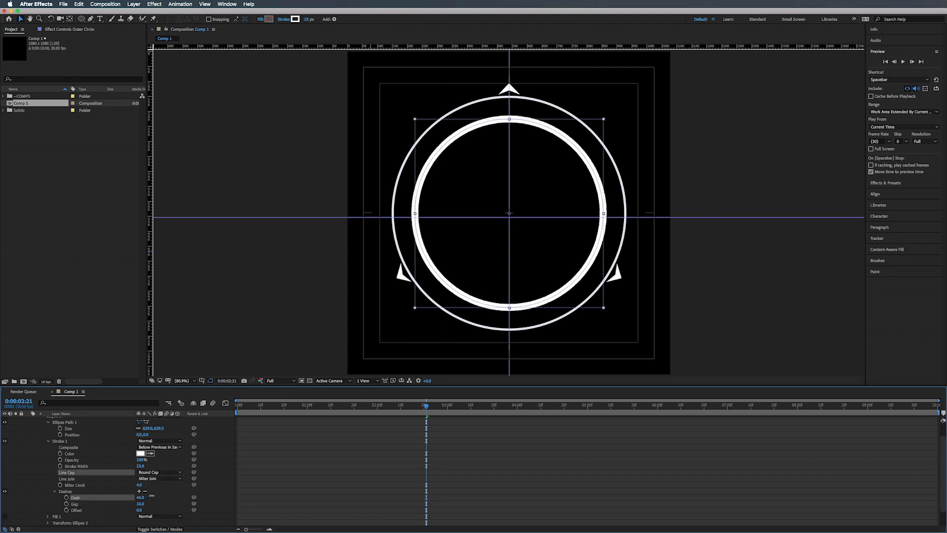
{"action": "left_click_drag", "start_coordinate": [140, 504], "coordinate": [149, 502]}
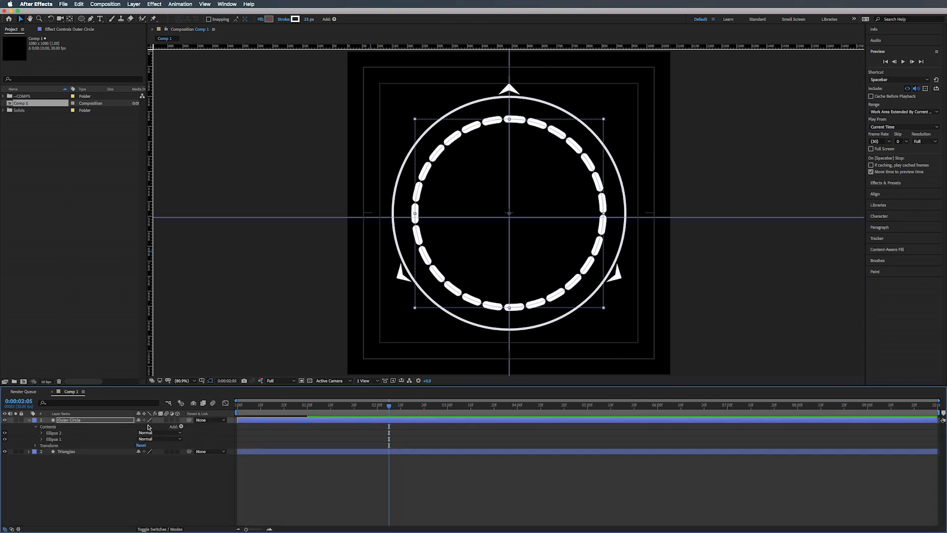
- Add Trim Paths to the Ellipse 2 group and try out its Start and End values
{"action": "left_click", "coordinate": [182, 427]}
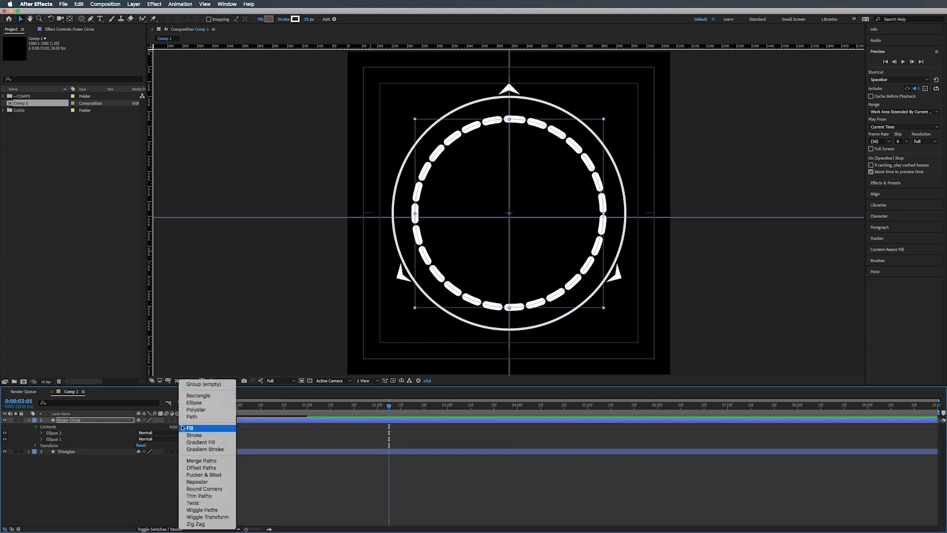
{"action": "left_click", "coordinate": [201, 496]}
{"action": "left_click", "coordinate": [47, 447]}
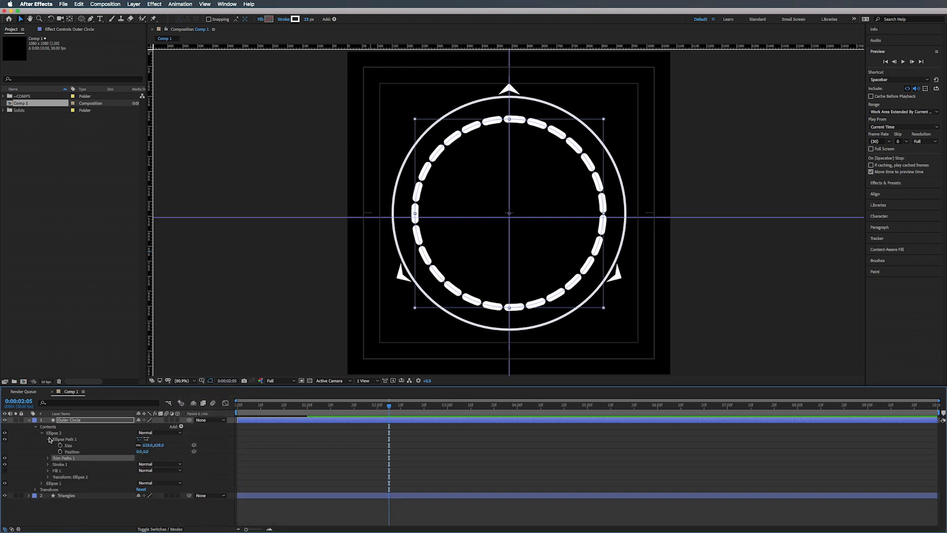
{"action": "left_click", "coordinate": [47, 446]}
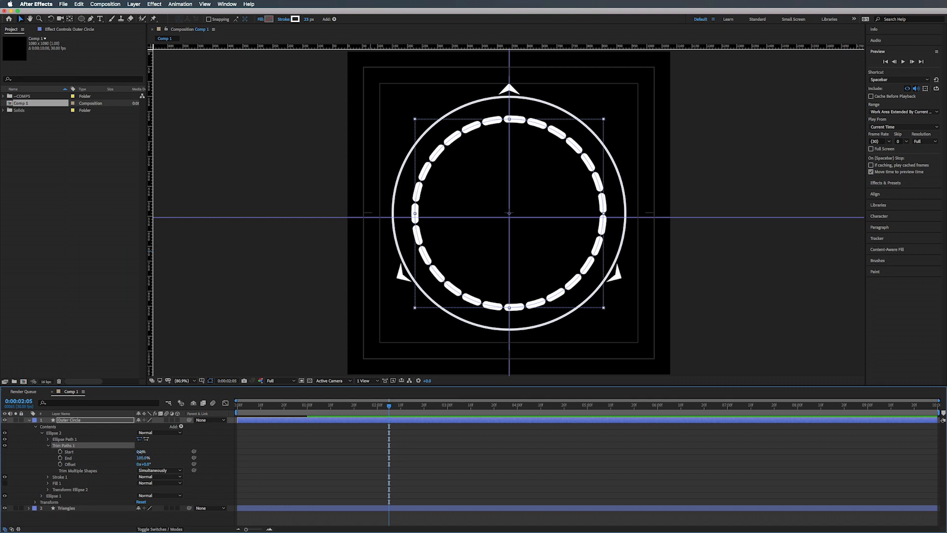
{"action": "mouse_move", "coordinate": [141, 451]}
{"action": "left_mouse_down"}
{"action": "mouse_move", "coordinate": [175, 454]}
{"action": "mouse_move", "coordinate": [105, 458]}
{"action": "mouse_move", "coordinate": [144, 457]}
{"action": "left_mouse_up"}
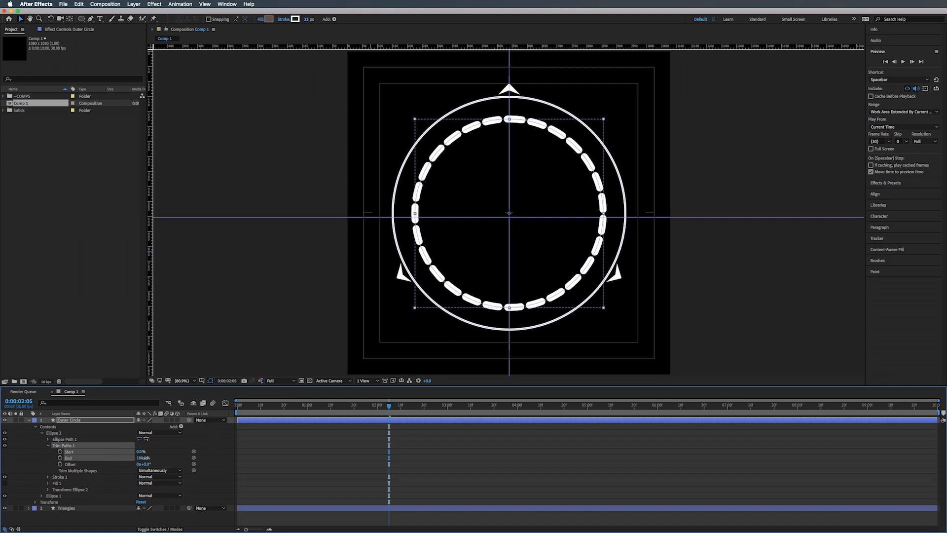
{"action": "left_click", "coordinate": [50, 446]}
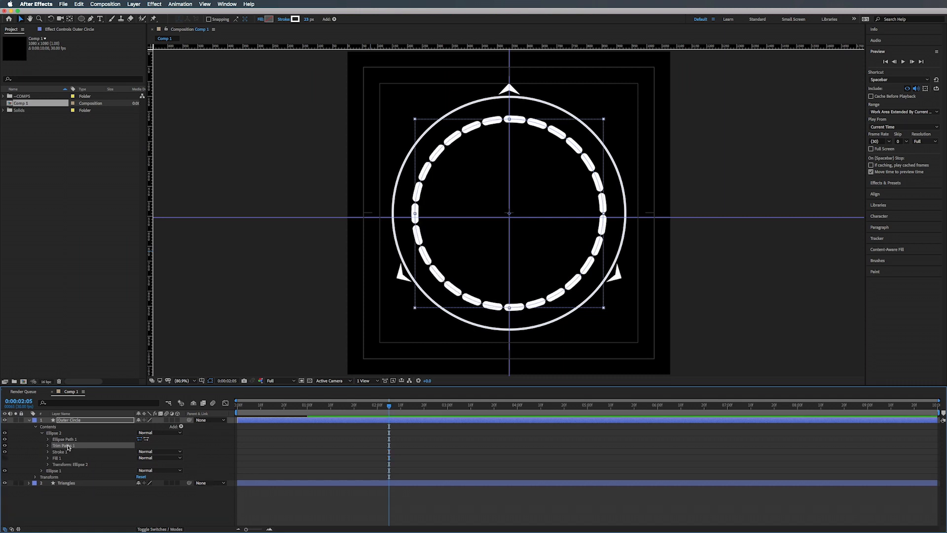
- Move Trim Paths out of Ellipse 2 to below both ellipse groups and set its End to 42%
{"action": "left_click_drag", "start_coordinate": [68, 446], "coordinate": [56, 474]}
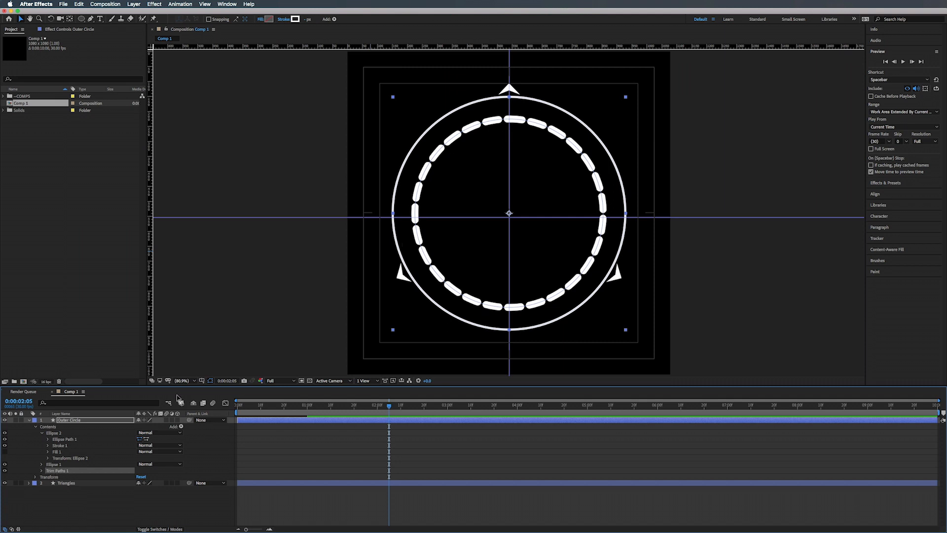
{"action": "left_click", "coordinate": [42, 433]}
{"action": "left_click", "coordinate": [41, 446]}
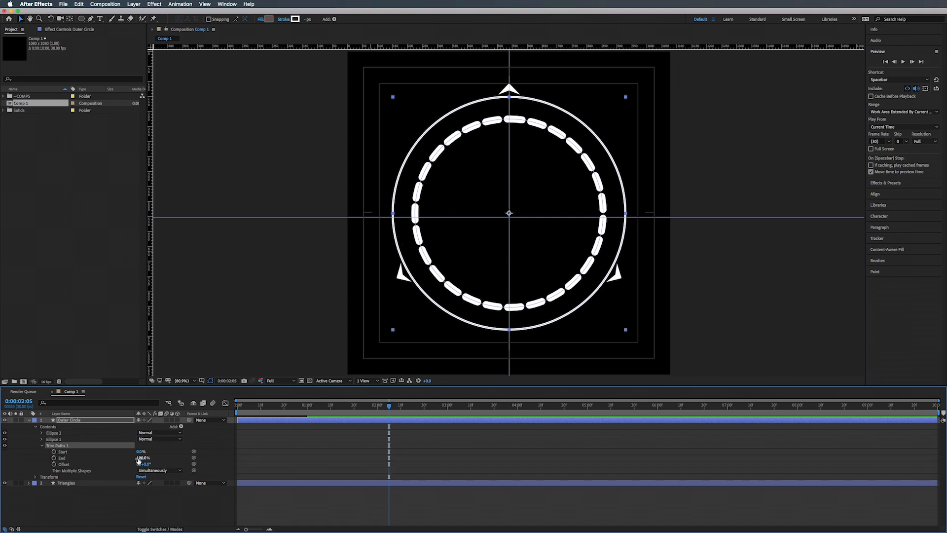
{"action": "mouse_move", "coordinate": [140, 458]}
{"action": "left_mouse_down"}
{"action": "mouse_move", "coordinate": [119, 457]}
{"action": "mouse_move", "coordinate": [135, 458]}
{"action": "mouse_move", "coordinate": [127, 458]}
{"action": "left_mouse_up"}
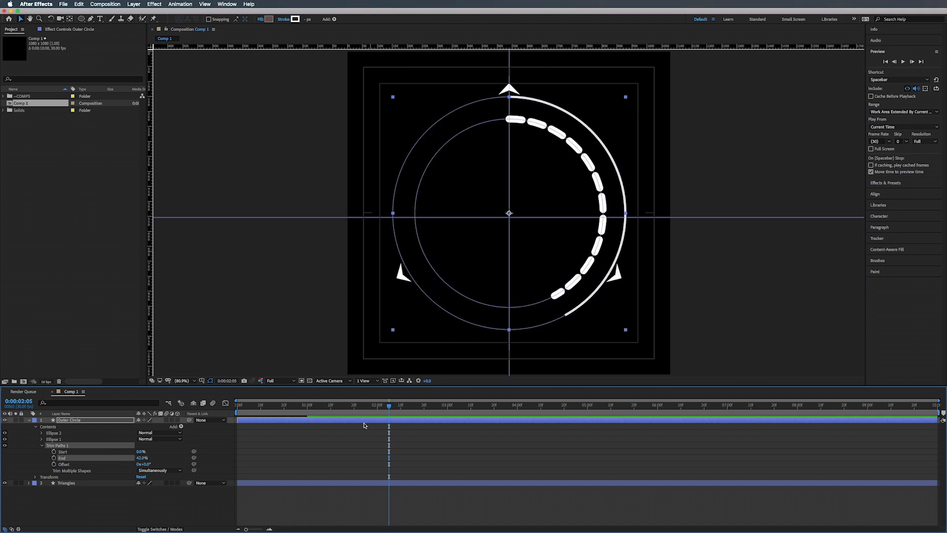
- Reveal the Triangles layer's keyframes for timing and keyframe Outer Circle's Trim Paths End at 0% at 0:00:00:27
{"action": "left_click", "coordinate": [385, 483]}
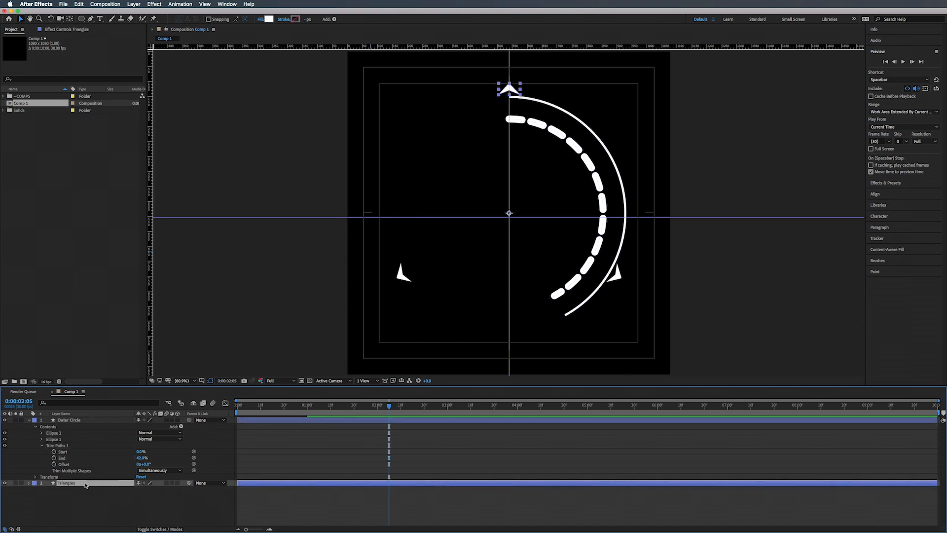
{"action": "key", "text": "u"}
{"action": "mouse_move", "coordinate": [318, 406]}
{"action": "left_mouse_down"}
{"action": "mouse_move", "coordinate": [274, 412]}
{"action": "mouse_move", "coordinate": [300, 410]}
{"action": "left_mouse_up"}
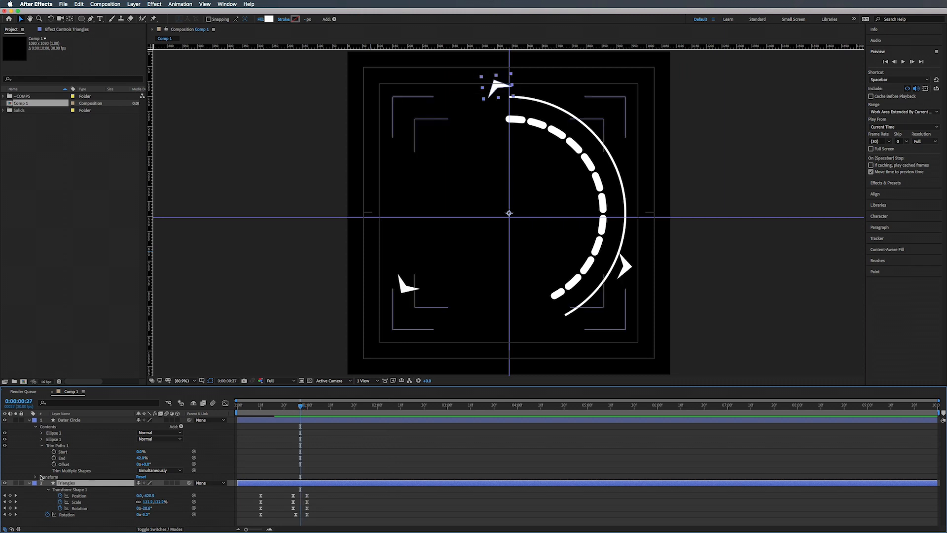
{"action": "left_click", "coordinate": [55, 458]}
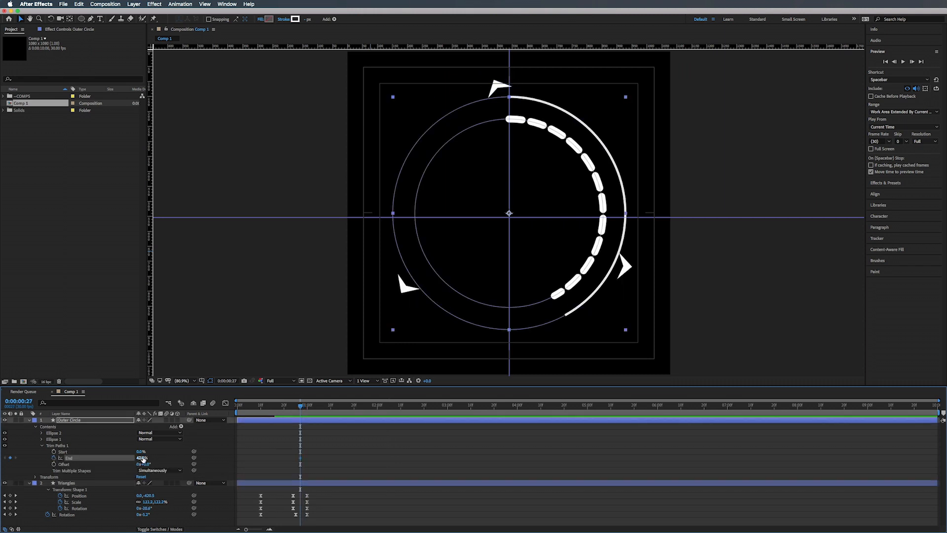
{"action": "left_click_drag", "start_coordinate": [140, 457], "coordinate": [105, 459]}
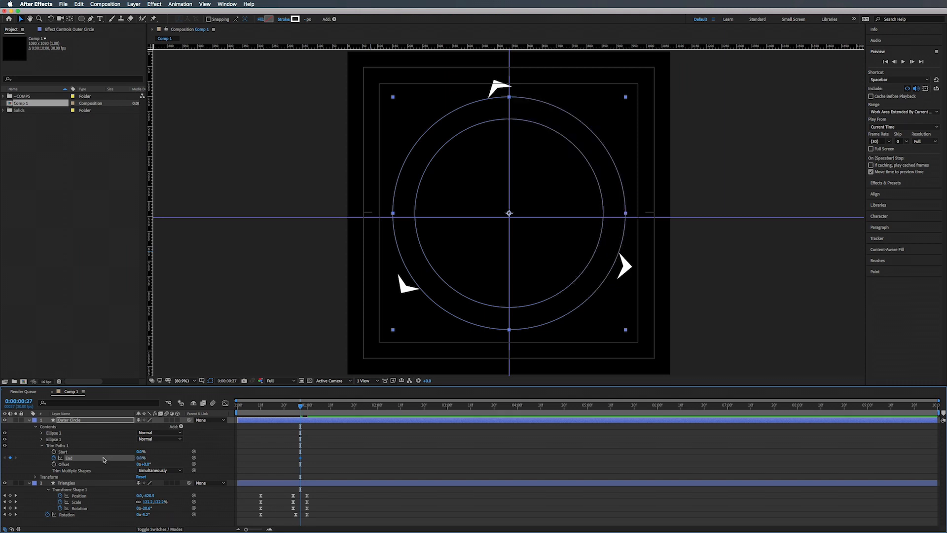
- Keyframe Outer Circle's Trim Paths End at 100% at 0:00:01:20 and apply Easy Ease to both End keyframes
{"action": "left_click_drag", "start_coordinate": [300, 406], "coordinate": [355, 407]}
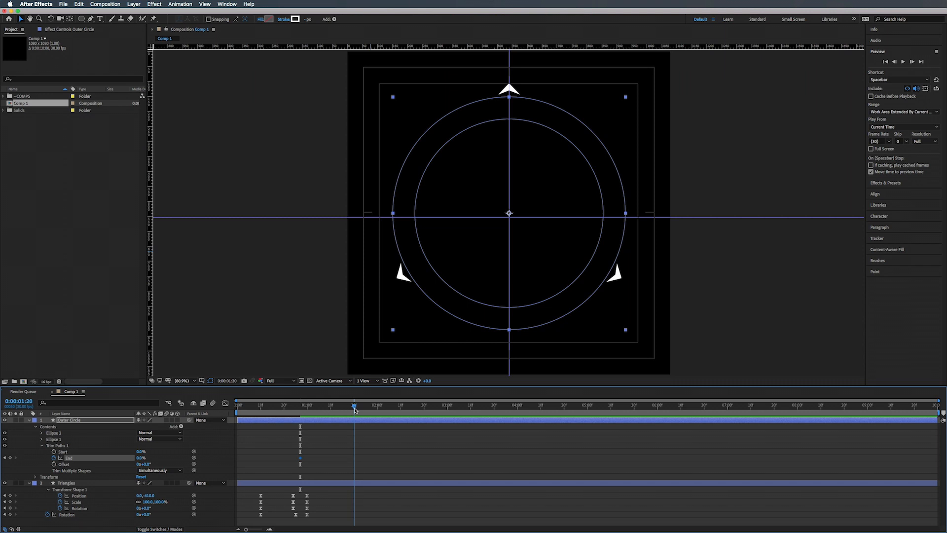
{"action": "left_click_drag", "start_coordinate": [140, 458], "coordinate": [201, 456]}
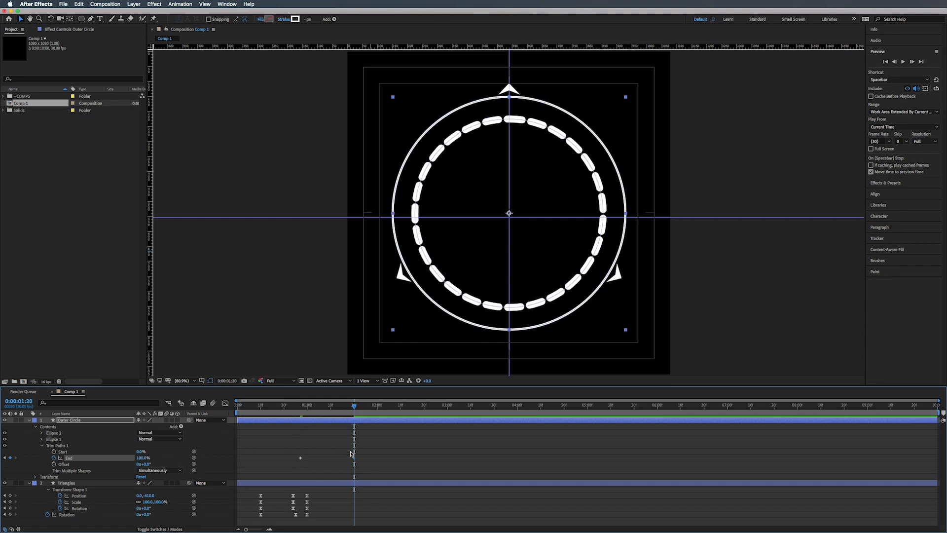
{"action": "left_click_drag", "start_coordinate": [377, 443], "coordinate": [301, 472]}
{"action": "right_click", "coordinate": [302, 459]}
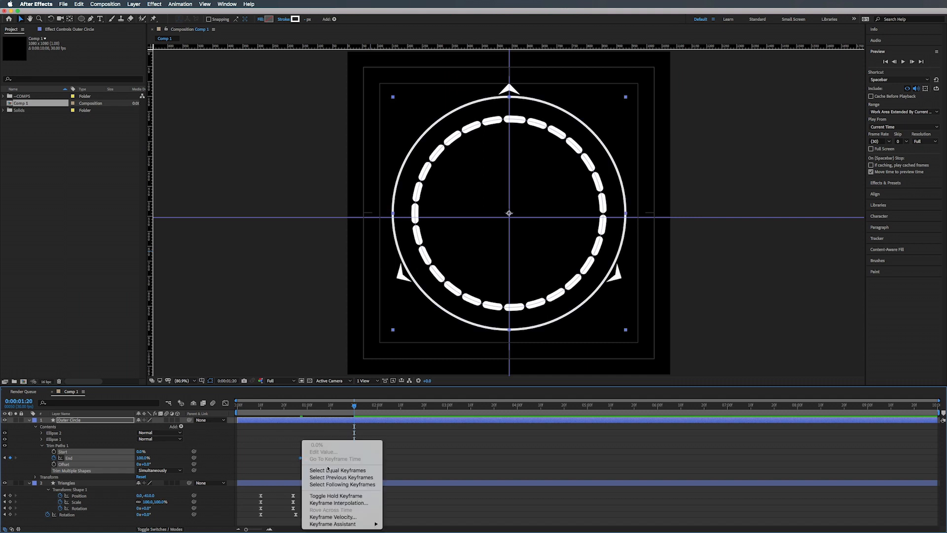
{"action": "mouse_move", "coordinate": [345, 524]}
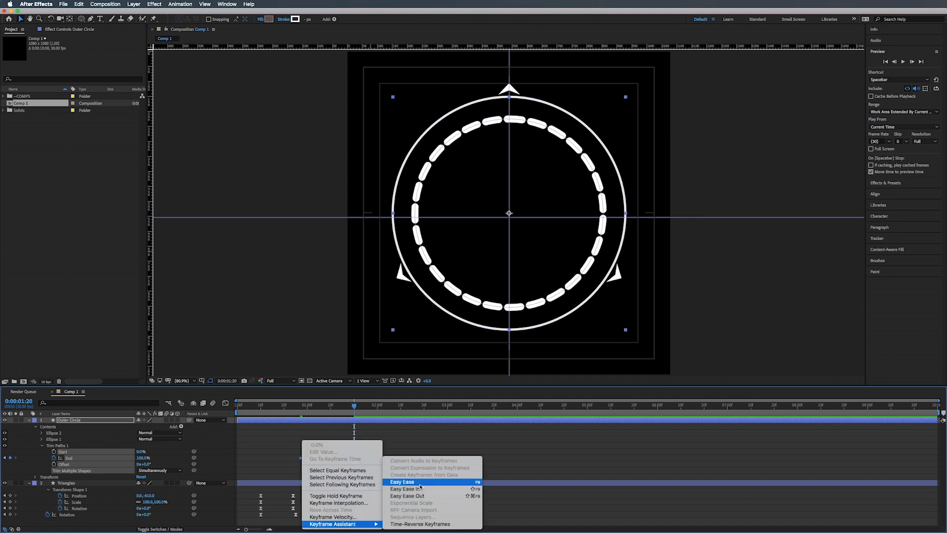
{"action": "left_click", "coordinate": [419, 481]}
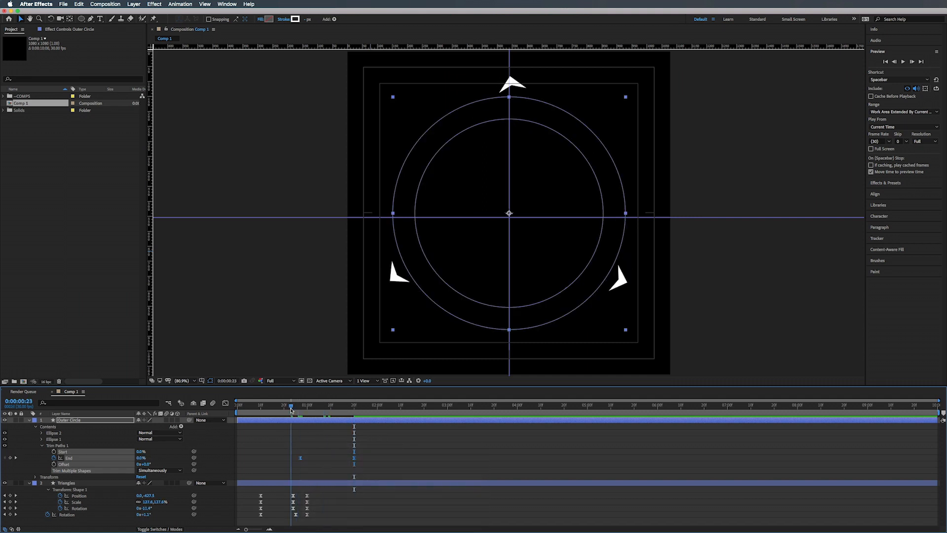
- Preview the draw-on animation of both circles starting from 0:00:00:23
{"action": "left_click", "coordinate": [291, 407]}
{"action": "key", "text": "space"}
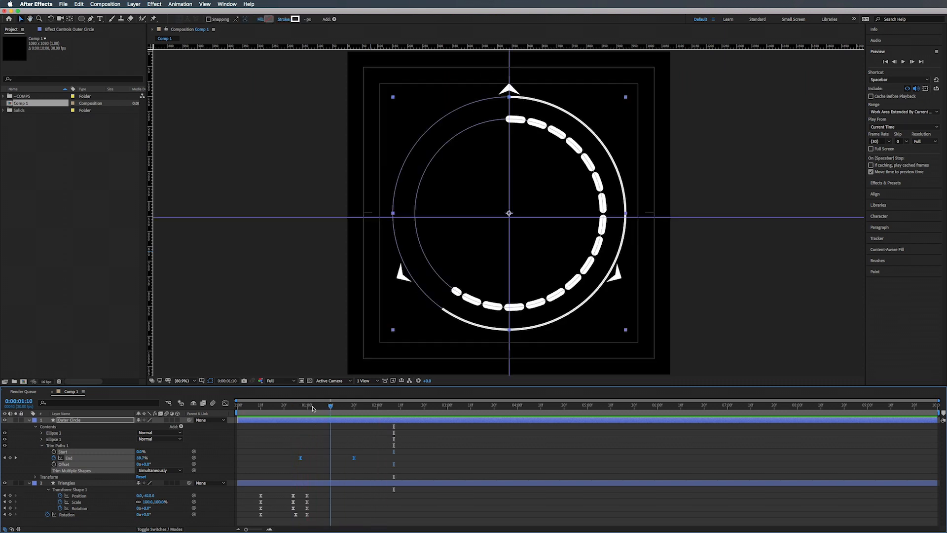
{"action": "key", "text": "space"}
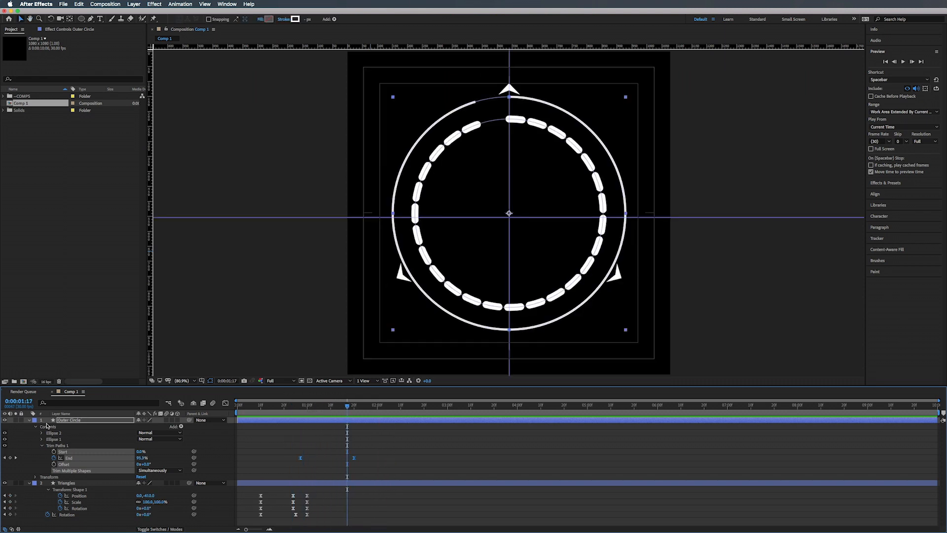
- Place the playhead at 0:00:01:15, deselect everything and collapse the Outer Circle and Triangles layers
{"action": "left_click", "coordinate": [29, 421]}
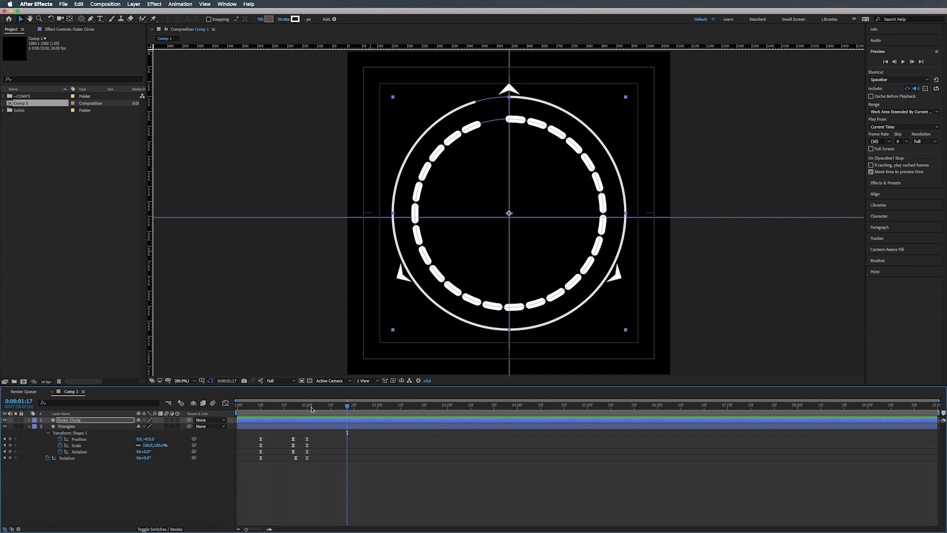
{"action": "key", "text": "u"}
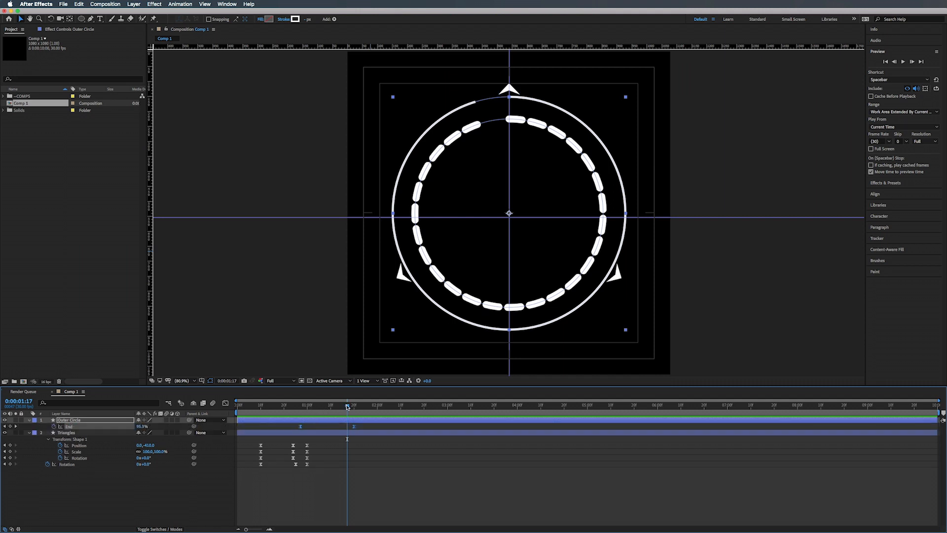
{"action": "left_click_drag", "start_coordinate": [347, 406], "coordinate": [343, 406]}
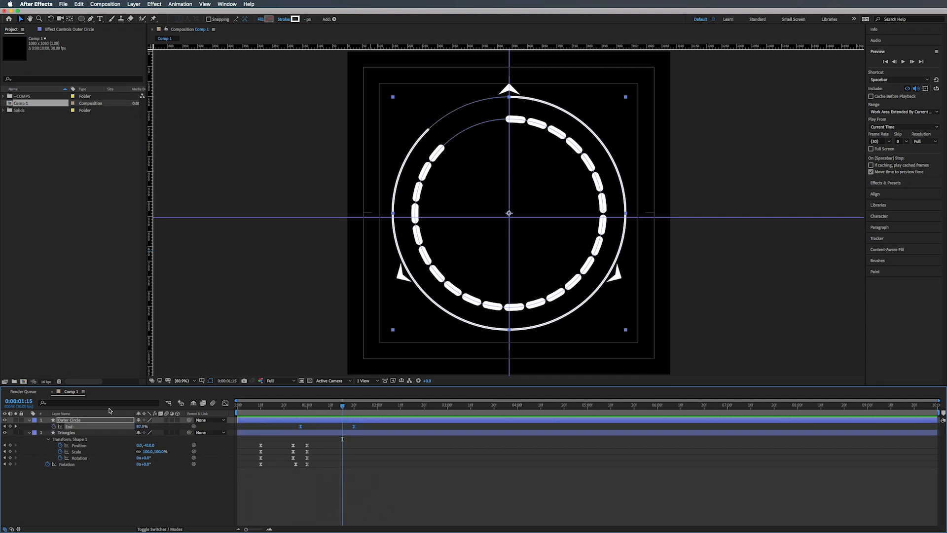
{"action": "left_click", "coordinate": [122, 495]}
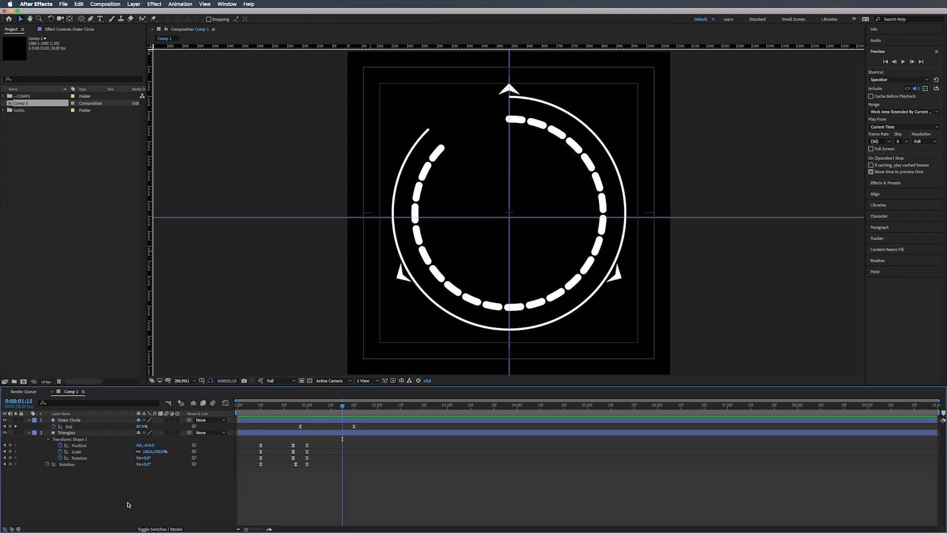
{"action": "left_click", "coordinate": [29, 421]}
{"action": "left_click", "coordinate": [29, 427]}
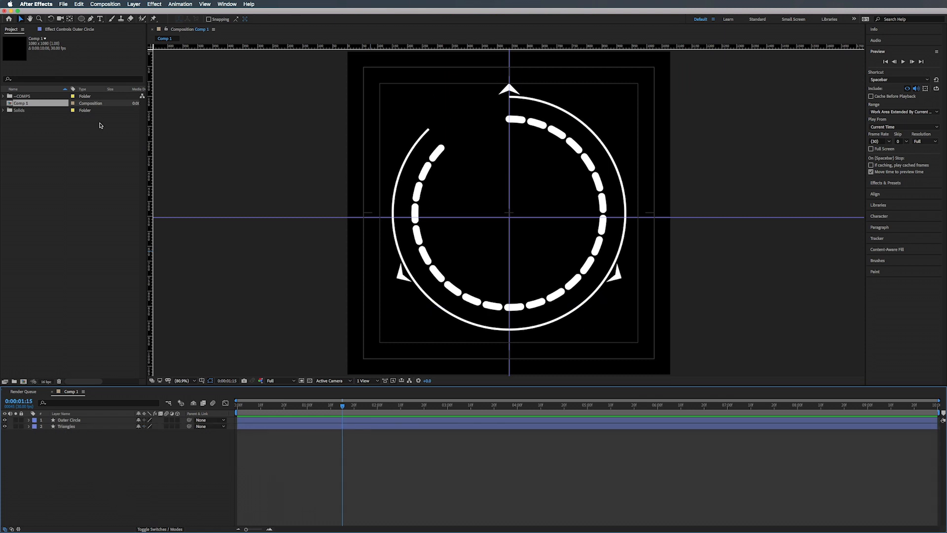
- With the Pen tool, draw a short vertical line between the two circles at their top centre and set its stroke to 11 px
{"action": "left_click", "coordinate": [91, 19]}
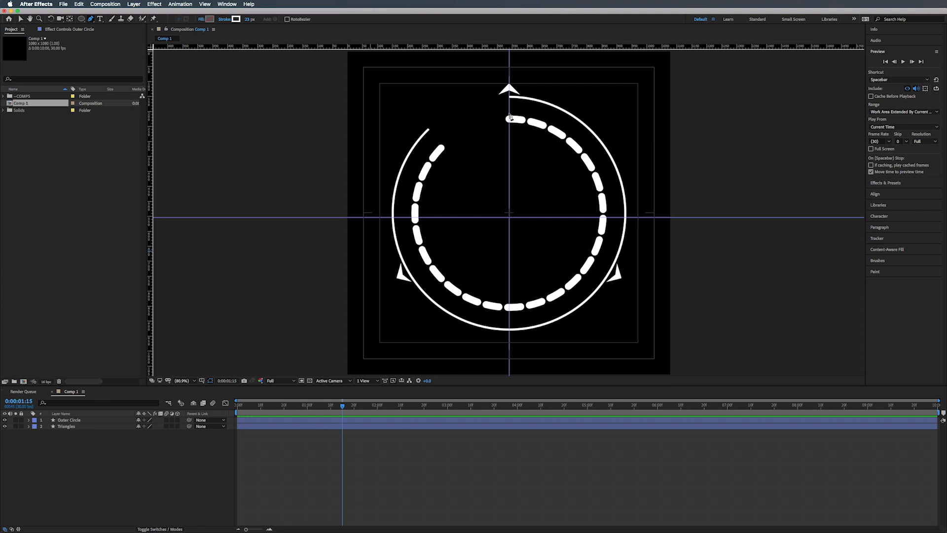
{"action": "left_click", "coordinate": [509, 114]}
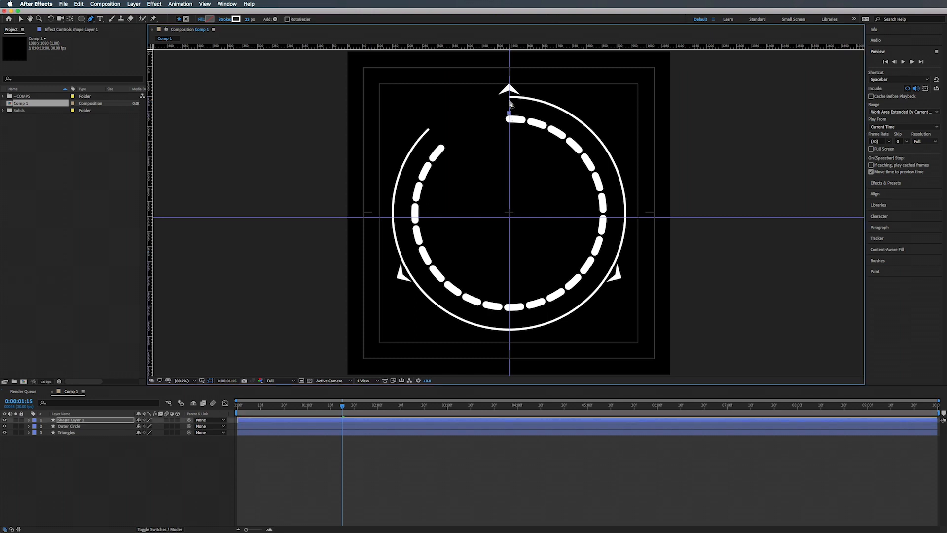
{"action": "left_click", "coordinate": [510, 101]}
{"action": "left_click_drag", "start_coordinate": [247, 19], "coordinate": [246, 20]}
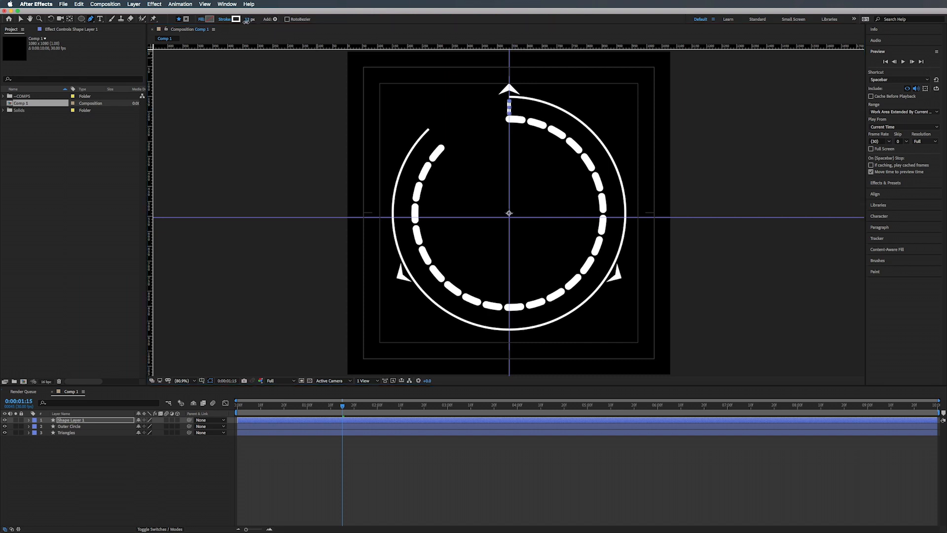
{"action": "left_click", "coordinate": [252, 233]}
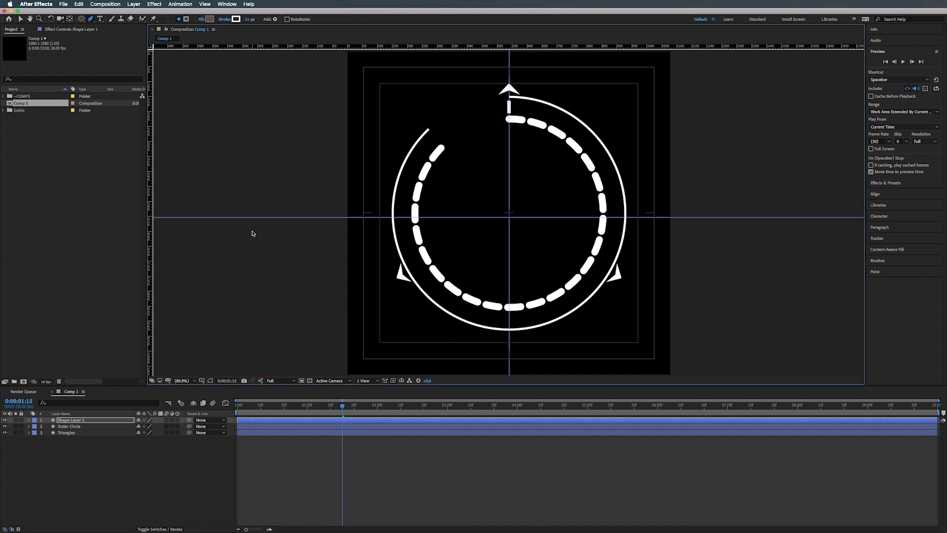
- Unlink the scale proportions of Shape 1's transform and keyframe its vertical Scale at 0% at 0:00:01:15
{"action": "left_click", "coordinate": [28, 419]}
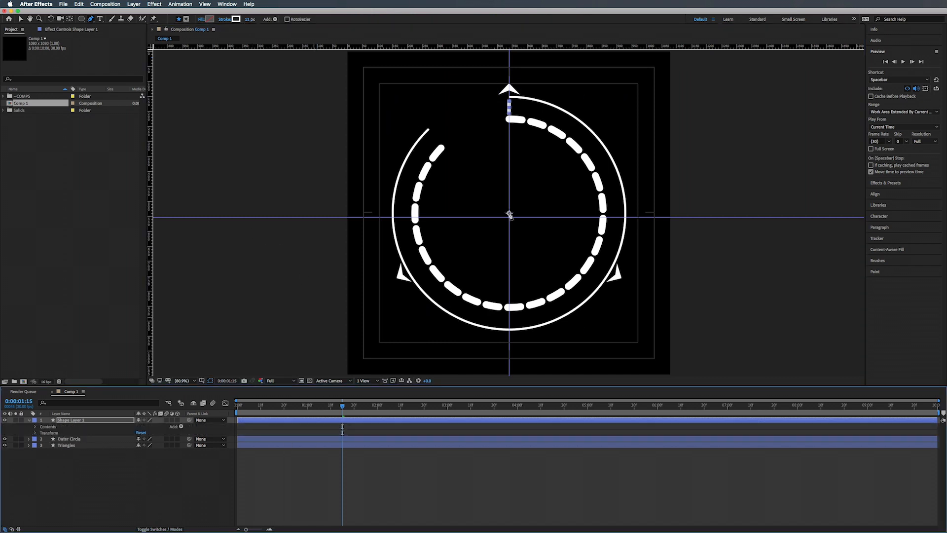
{"action": "left_click", "coordinate": [35, 427]}
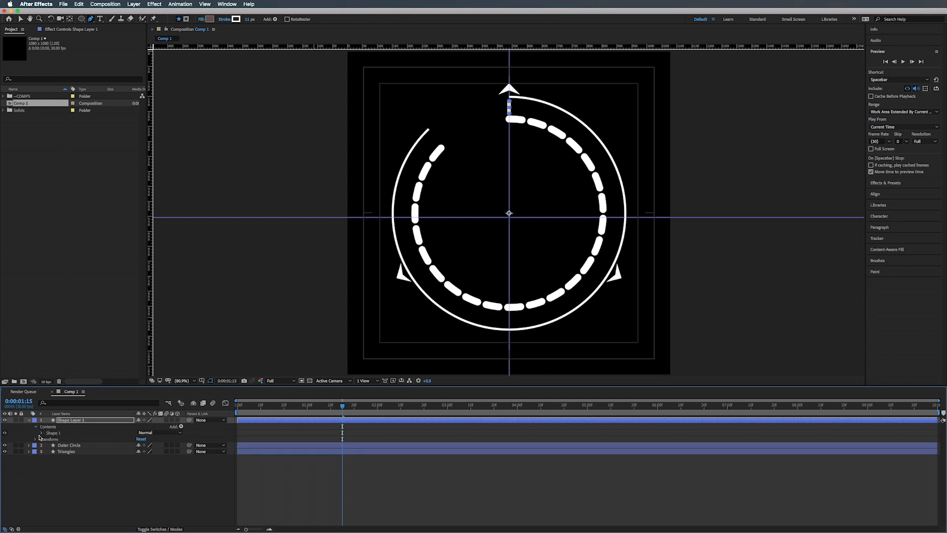
{"action": "left_click", "coordinate": [42, 433]}
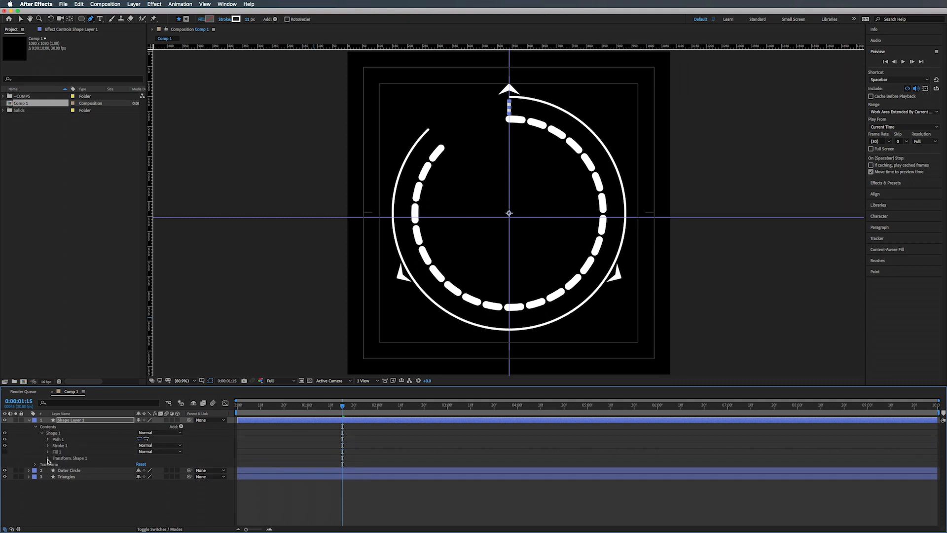
{"action": "left_click", "coordinate": [48, 458]}
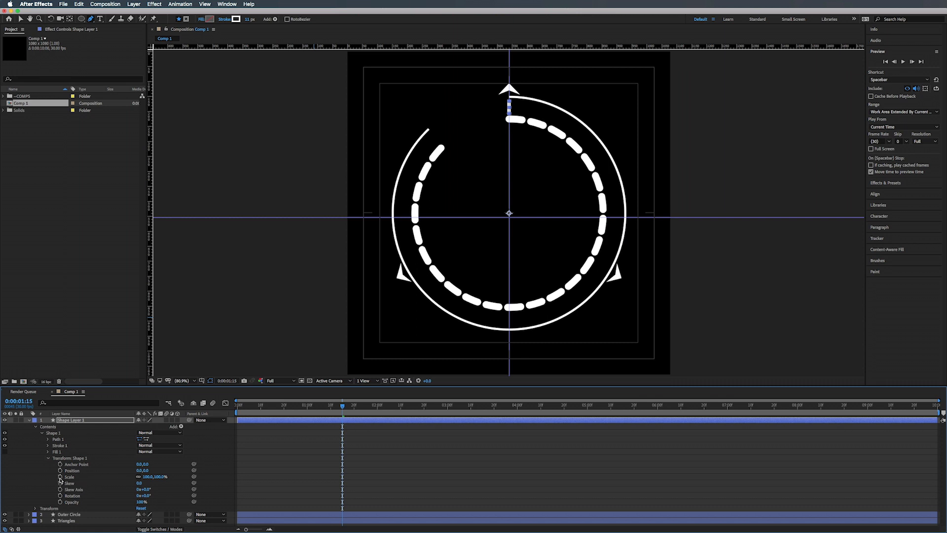
{"action": "left_click", "coordinate": [373, 515]}
{"action": "key", "text": "u"}
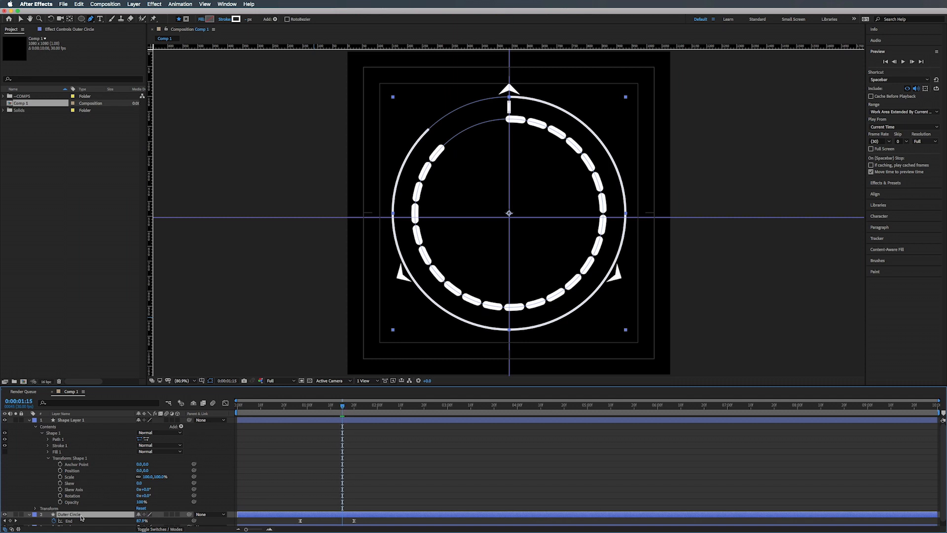
{"action": "left_click", "coordinate": [60, 477]}
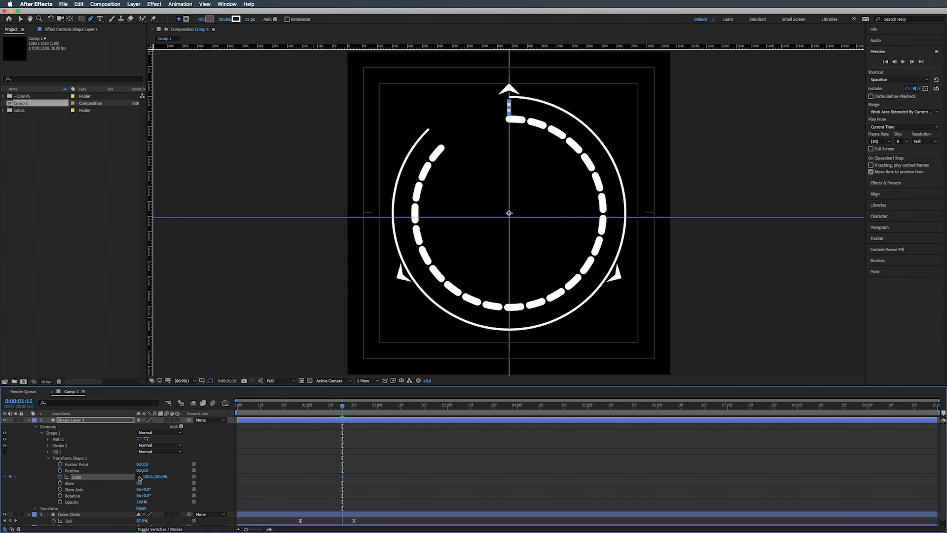
{"action": "left_click", "coordinate": [160, 477]}
{"action": "type", "text": "0"}
{"action": "key", "text": "Return"}
- Keyframe Shape 1's vertical Scale at 100% at 0:00:01:28 and apply Easy Ease to both Scale keyframes
{"action": "left_click_drag", "start_coordinate": [342, 406], "coordinate": [372, 408]}
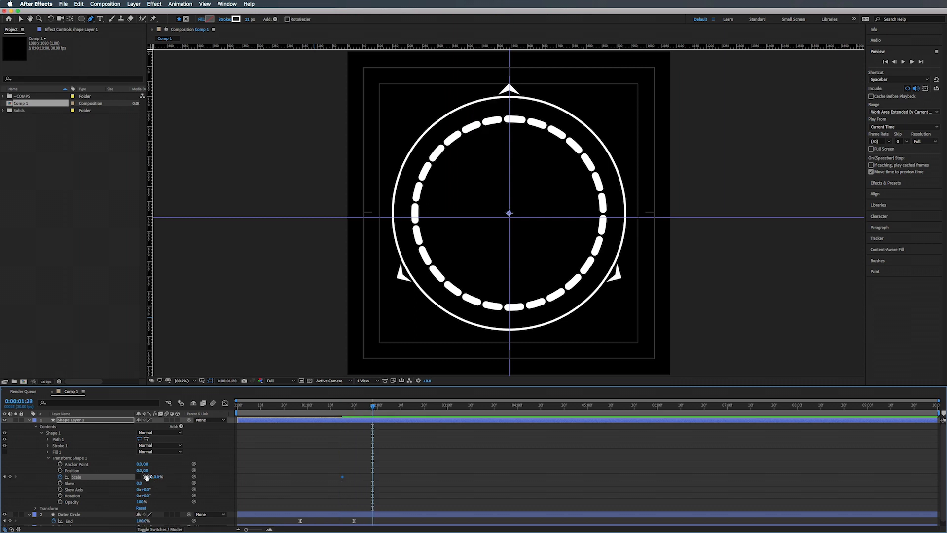
{"action": "left_click", "coordinate": [159, 477]}
{"action": "type", "text": "100"}
{"action": "key", "text": "Return"}
{"action": "key", "text": "space"}
{"action": "left_click_drag", "start_coordinate": [392, 456], "coordinate": [317, 501]}
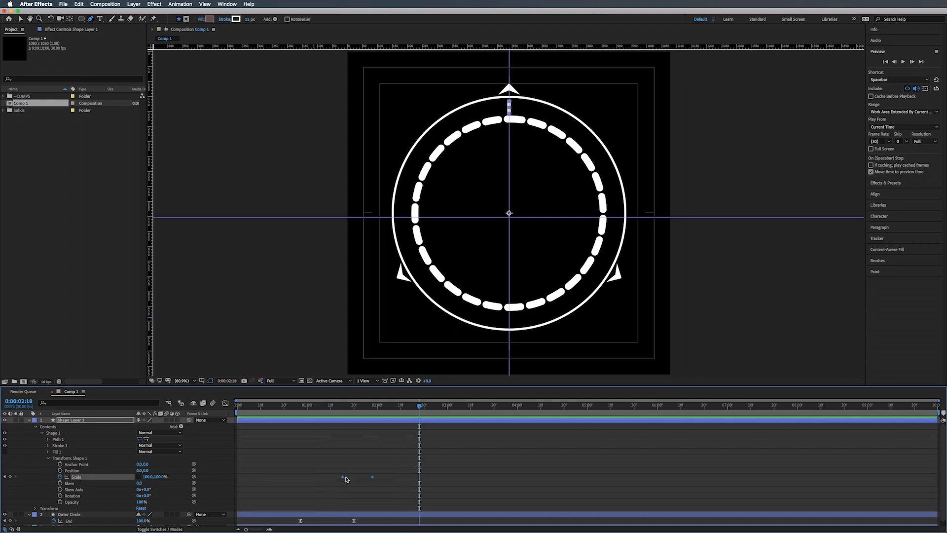
{"action": "key", "text": "F9"}
{"action": "key", "text": "j"}
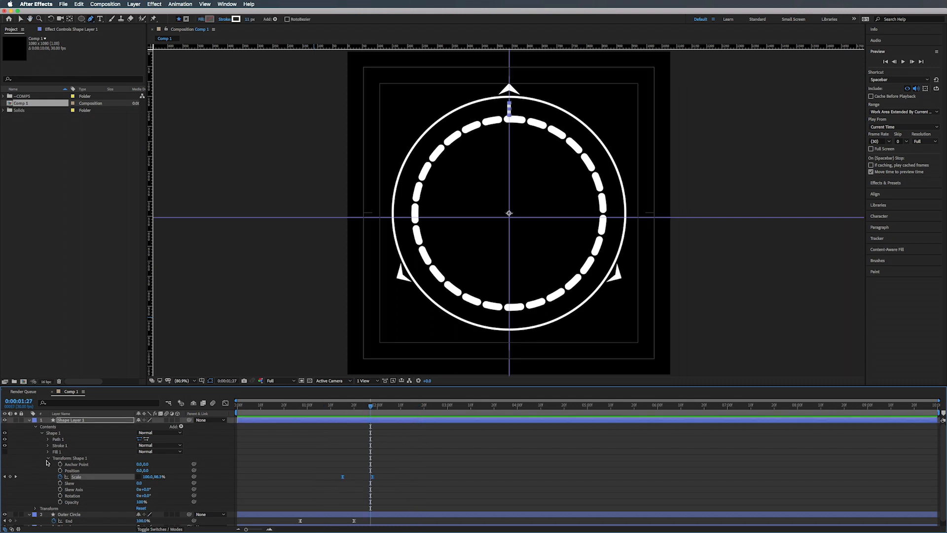
- Add a Repeater to the line's Shape 1 group and reveal the Repeater's transform properties
{"action": "left_click", "coordinate": [48, 458]}
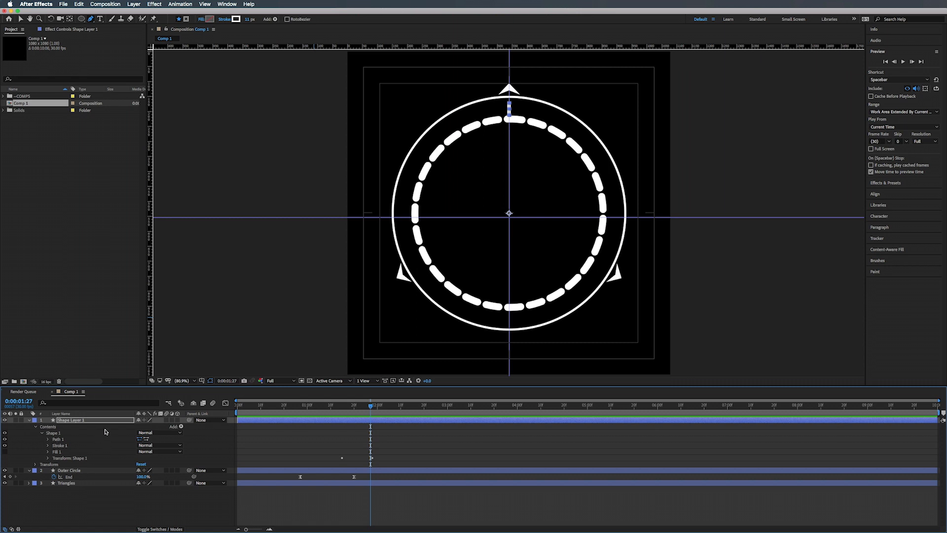
{"action": "left_click", "coordinate": [181, 426]}
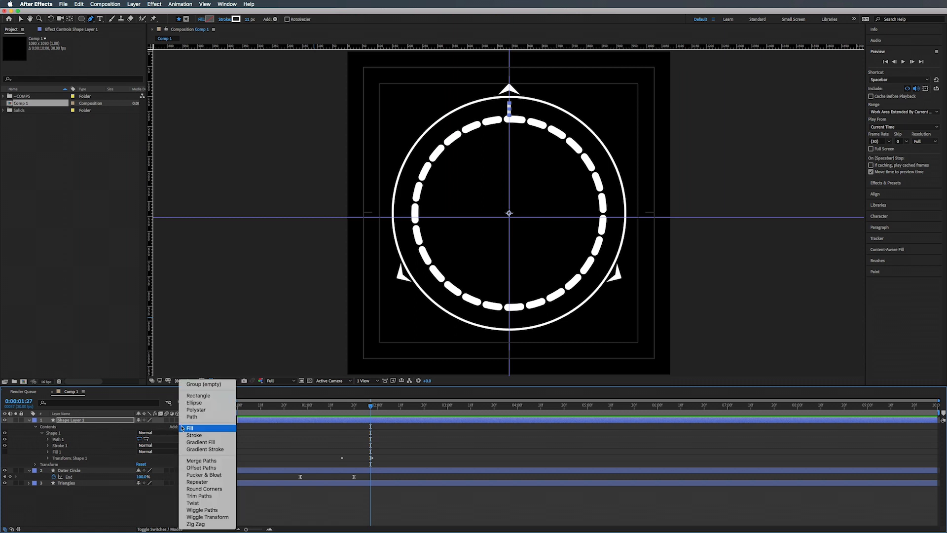
{"action": "left_click", "coordinate": [203, 483]}
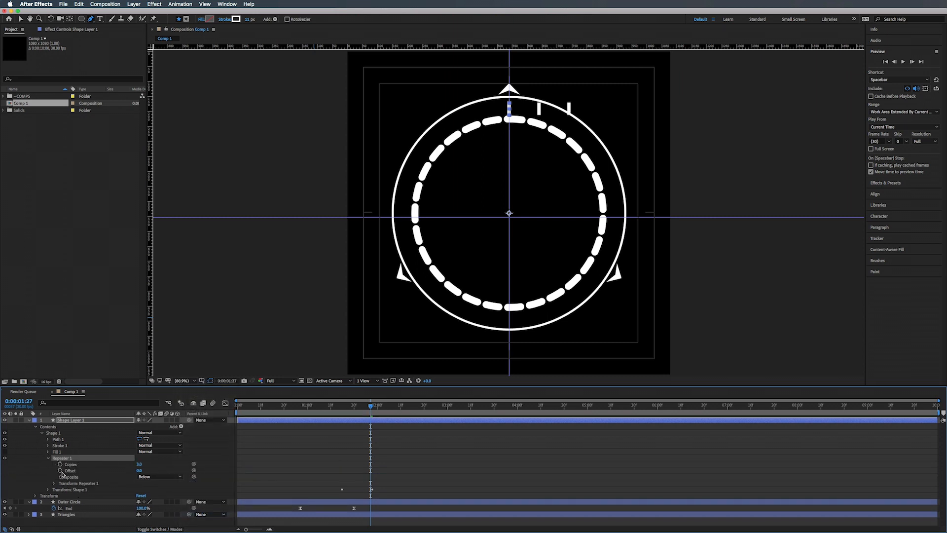
{"action": "left_click", "coordinate": [55, 484]}
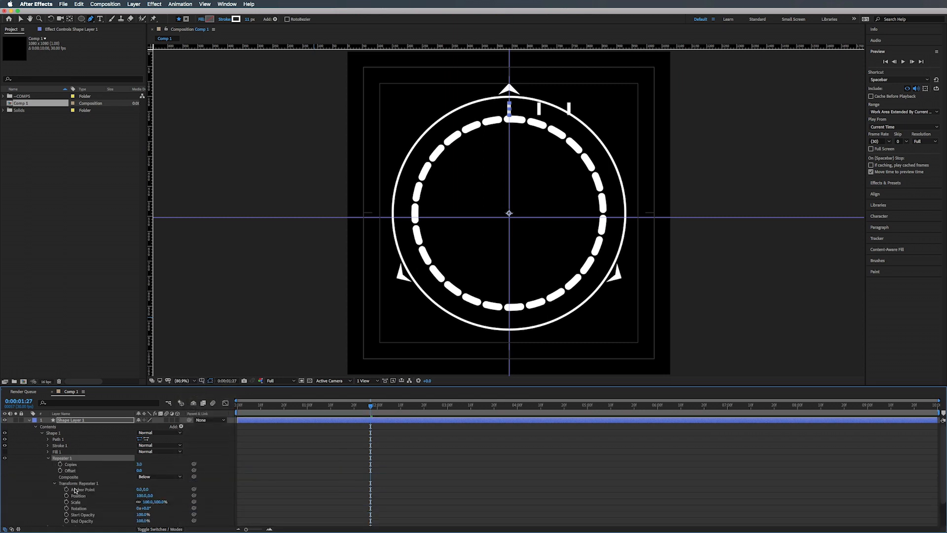
{"action": "scroll", "coordinate": [89, 488], "scroll_direction": "down", "scroll_amount": 3}
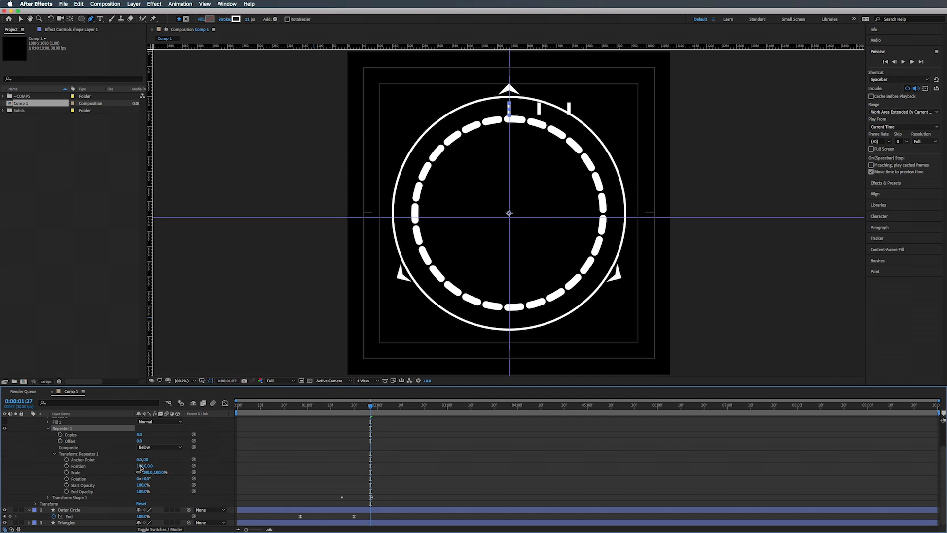
- Set the Repeater's Position to 0,0 and its Copies to 180
{"action": "left_click", "coordinate": [140, 466]}
{"action": "type", "text": "0"}
{"action": "key", "text": "Return"}
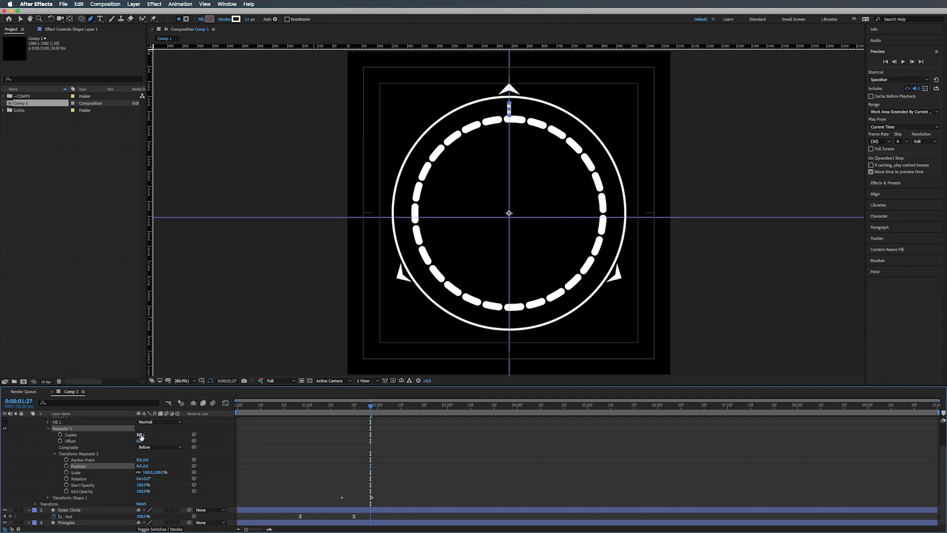
{"action": "left_click", "coordinate": [140, 435]}
{"action": "key", "text": "Return"}
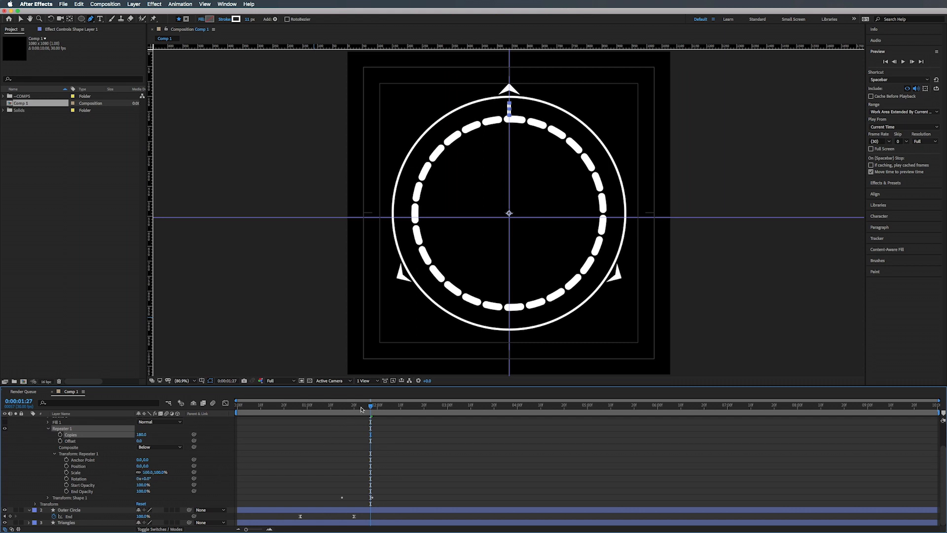
- Keyframe the Repeater's Rotation at 0° at 0:00:01:28 and at 360/180 (2°) at 0:00:02:19
{"action": "mouse_move", "coordinate": [372, 406]}
{"action": "left_mouse_down"}
{"action": "mouse_move", "coordinate": [364, 406]}
{"action": "mouse_move", "coordinate": [372, 405]}
{"action": "left_mouse_up"}
{"action": "left_click", "coordinate": [67, 478]}
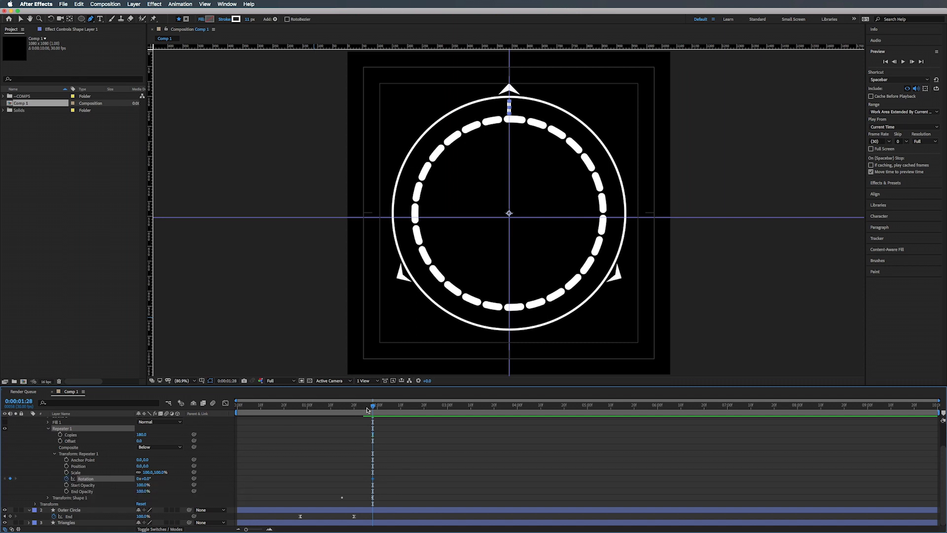
{"action": "left_click_drag", "start_coordinate": [372, 406], "coordinate": [422, 406]}
{"action": "left_click", "coordinate": [145, 478]}
{"action": "type", "text": "360/180"}
{"action": "key", "text": "Return"}
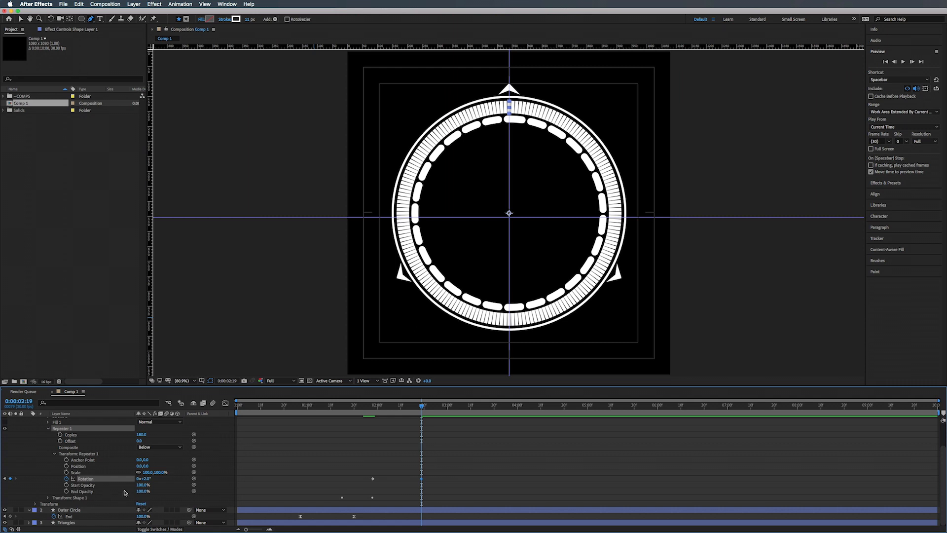
- Lower the Repeater's End Opacity to 0% so the ring of ticks fades out around the circle
{"action": "left_click_drag", "start_coordinate": [142, 491], "coordinate": [91, 486]}
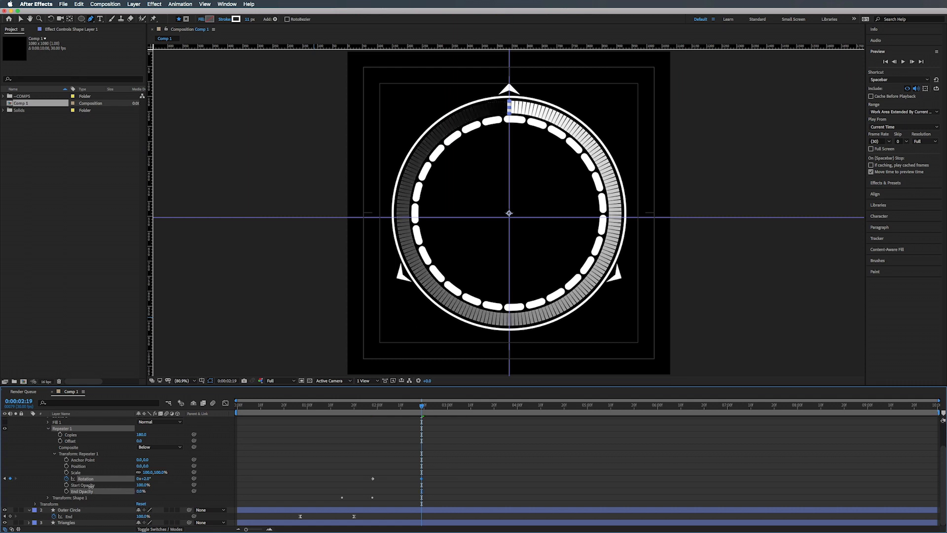
- Preview the tick ring's fan-out and set the Repeater's Rotation at 0:00:02:19 to -2° to reverse its direction
{"action": "left_click_drag", "start_coordinate": [342, 407], "coordinate": [315, 409]}
{"action": "left_click_drag", "start_coordinate": [325, 409], "coordinate": [373, 406]}
{"action": "left_click", "coordinate": [375, 405]}
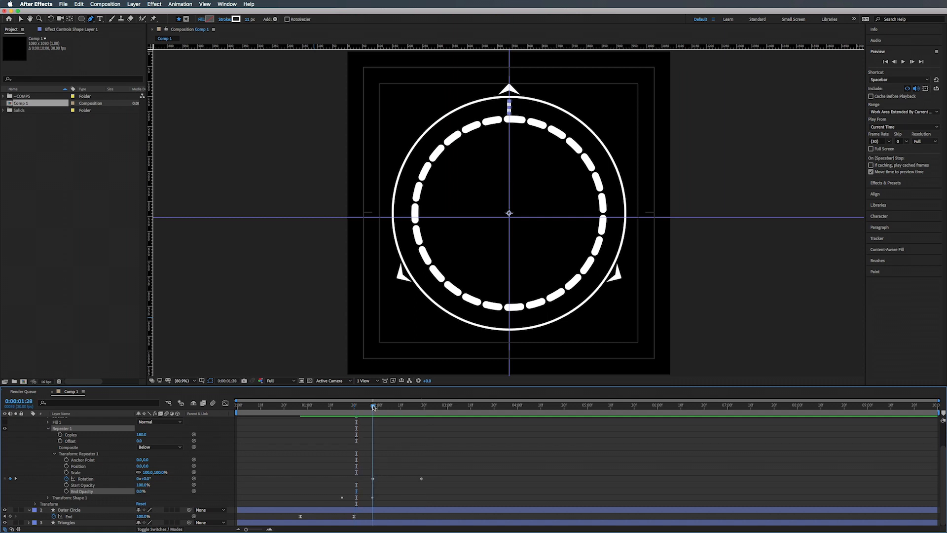
{"action": "key", "text": "space"}
{"action": "key", "text": "space"}
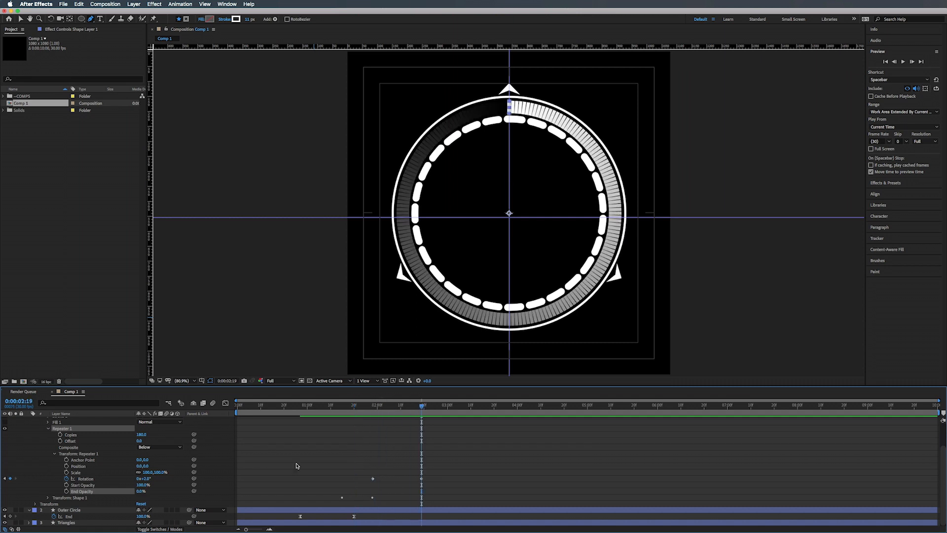
{"action": "left_click", "coordinate": [149, 479]}
{"action": "type", "text": "-2"}
{"action": "key", "text": "Return"}
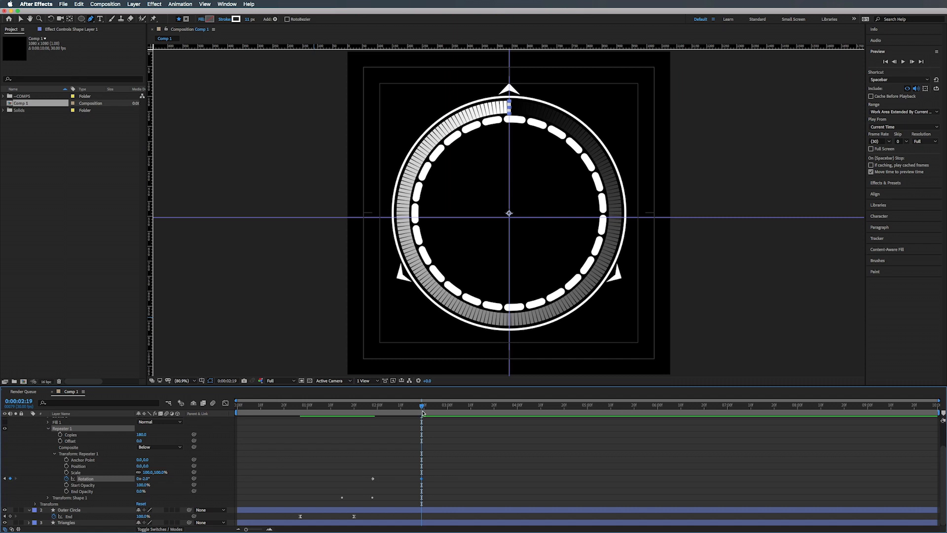
- Preview the reversed fan-out and apply Easy Ease to both Repeater Rotation keyframes
{"action": "left_click_drag", "start_coordinate": [422, 406], "coordinate": [321, 406]}
{"action": "key", "text": "space"}
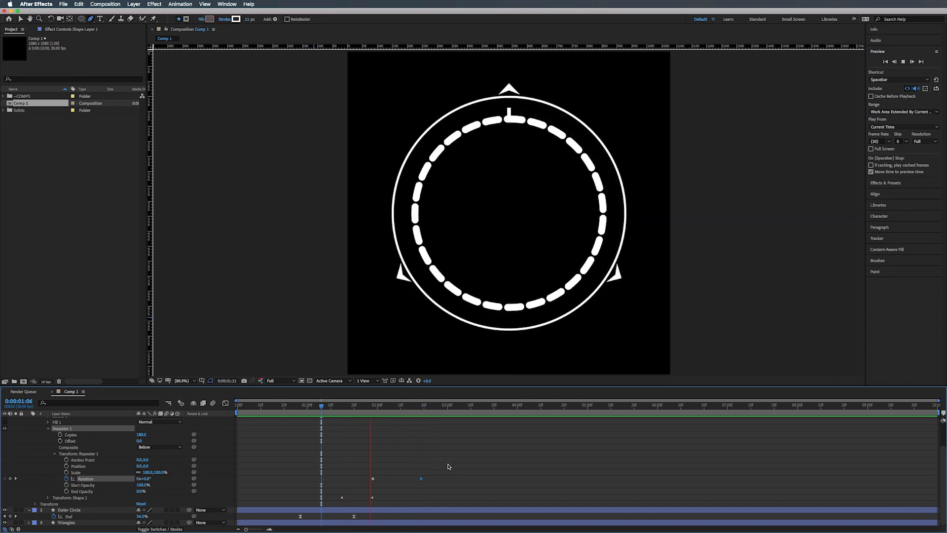
{"action": "left_click_drag", "start_coordinate": [446, 472], "coordinate": [368, 487]}
{"action": "key", "text": "space"}
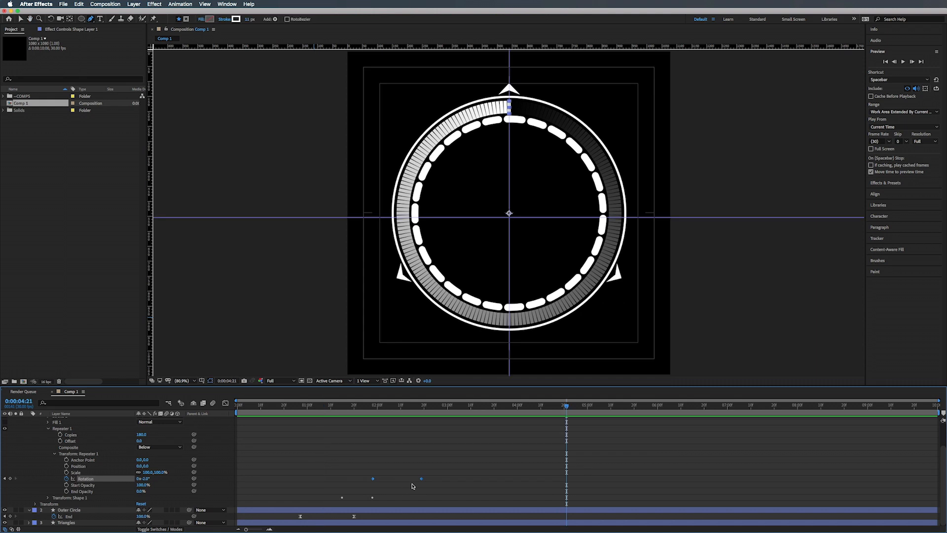
{"action": "key", "text": "F9"}
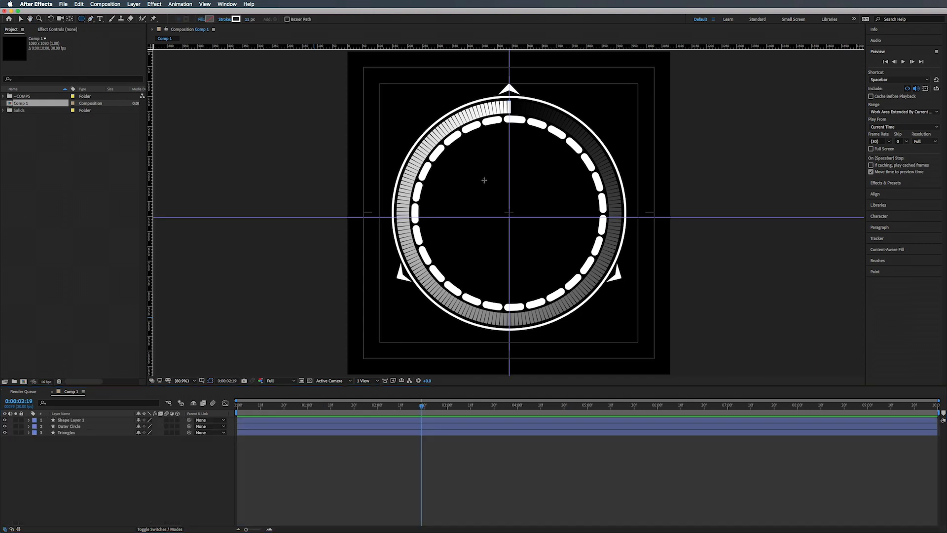
- Add a composition-sized rounded rectangle on a new shape layer with the Rounded Rectangle Tool
{"action": "left_click", "coordinate": [80, 21]}
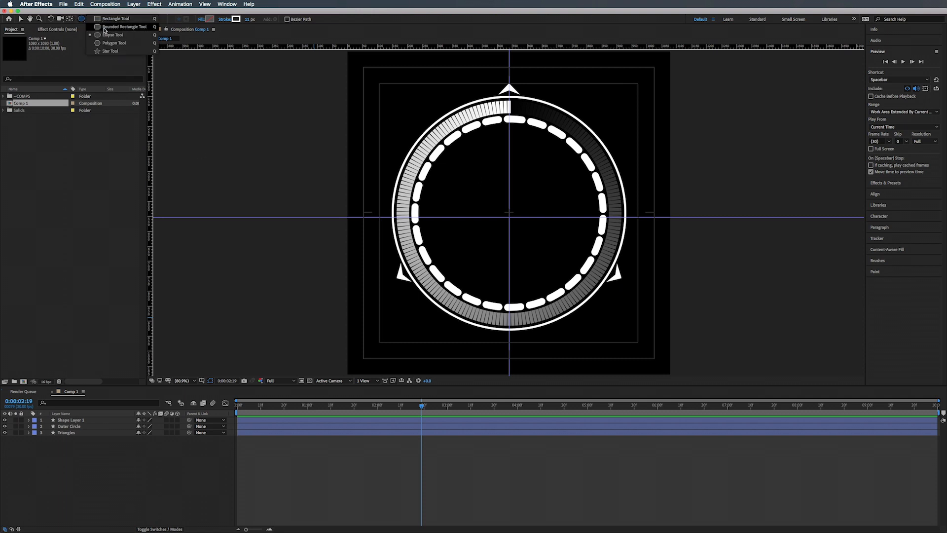
{"action": "left_click", "coordinate": [104, 28]}
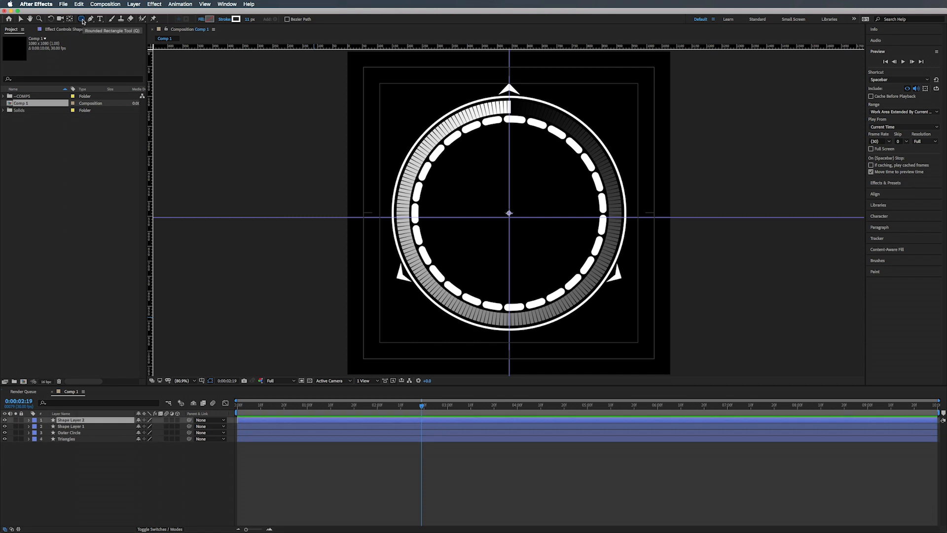
{"action": "double_click", "coordinate": [82, 19]}
- Rename the tick marks' layer to Lines and the new rounded rectangle's layer to Inner Circle
{"action": "left_click", "coordinate": [71, 445]}
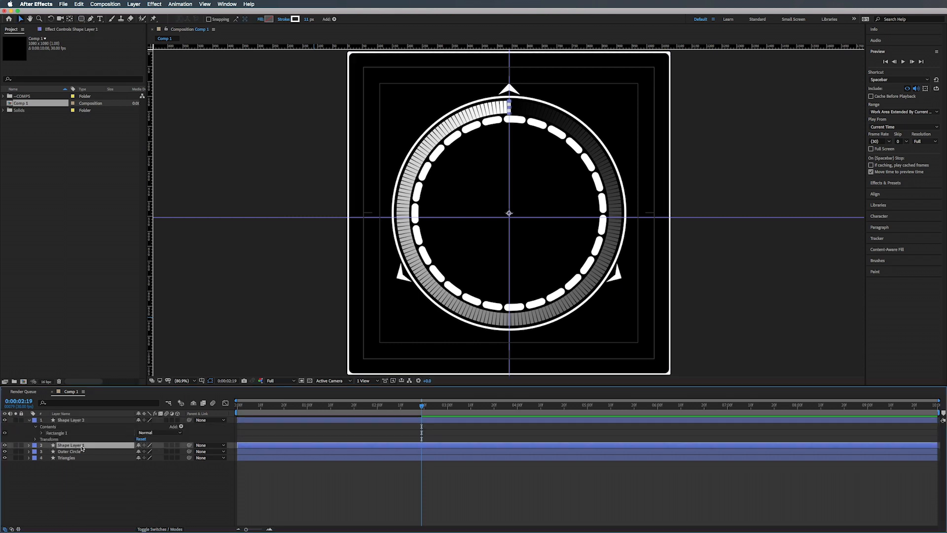
{"action": "key", "text": "Return"}
{"action": "type", "text": "Lines"}
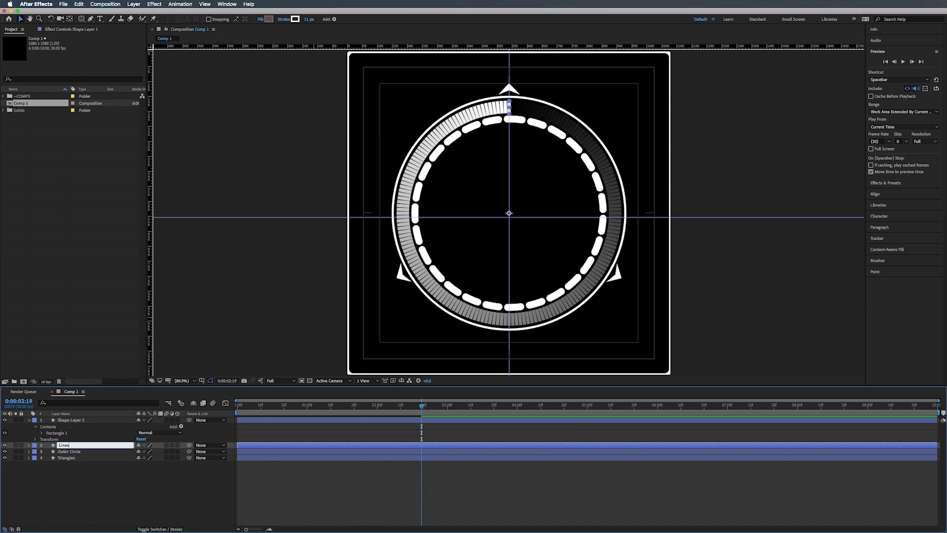
{"action": "key", "text": "Return"}
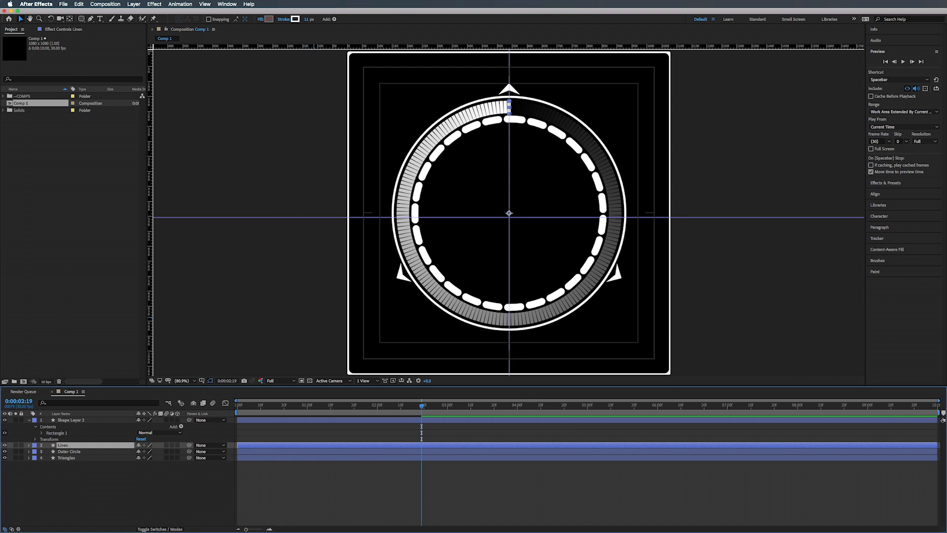
{"action": "left_click", "coordinate": [74, 423]}
{"action": "type", "text": "Inner Circle"}
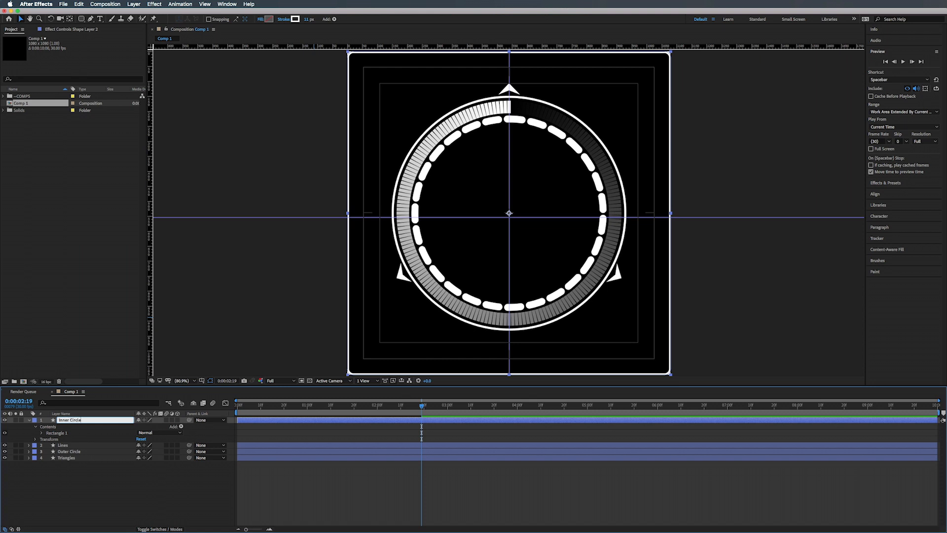
{"action": "key", "text": "Return"}
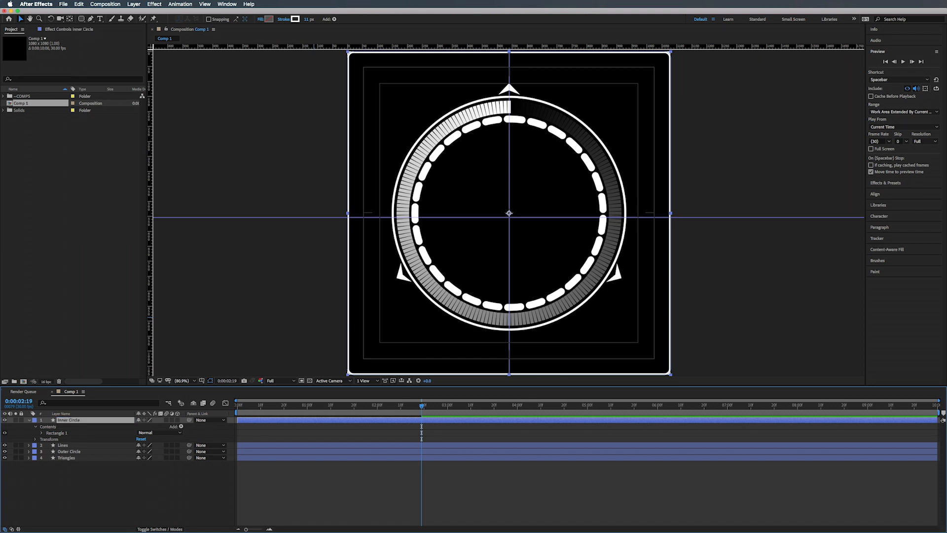
- Set the Inner Circle's Rectangle Path Size to 362 × 362 and its Roundness to 180
{"action": "left_click", "coordinate": [42, 433]}
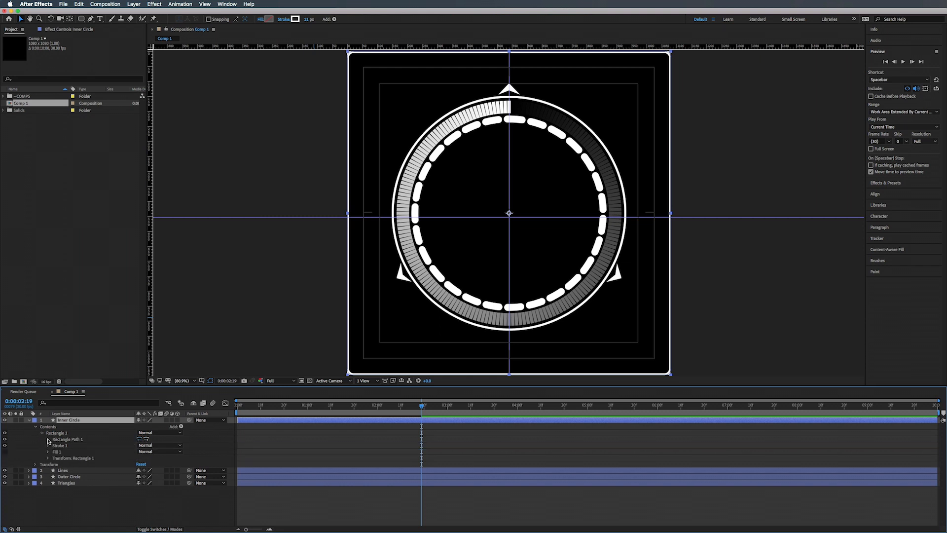
{"action": "left_click", "coordinate": [48, 439]}
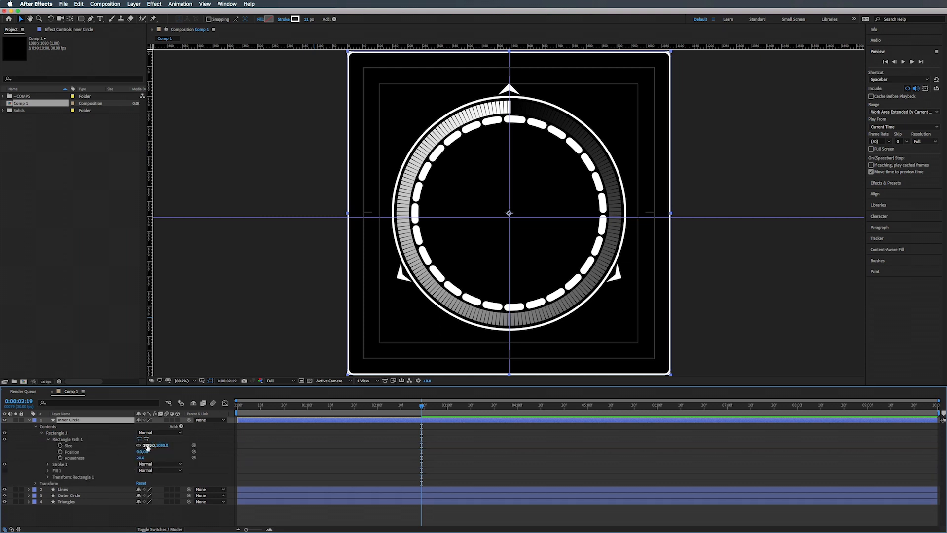
{"action": "left_click_drag", "start_coordinate": [143, 446], "coordinate": [5, 463]}
{"action": "left_click_drag", "start_coordinate": [155, 445], "coordinate": [45, 445]}
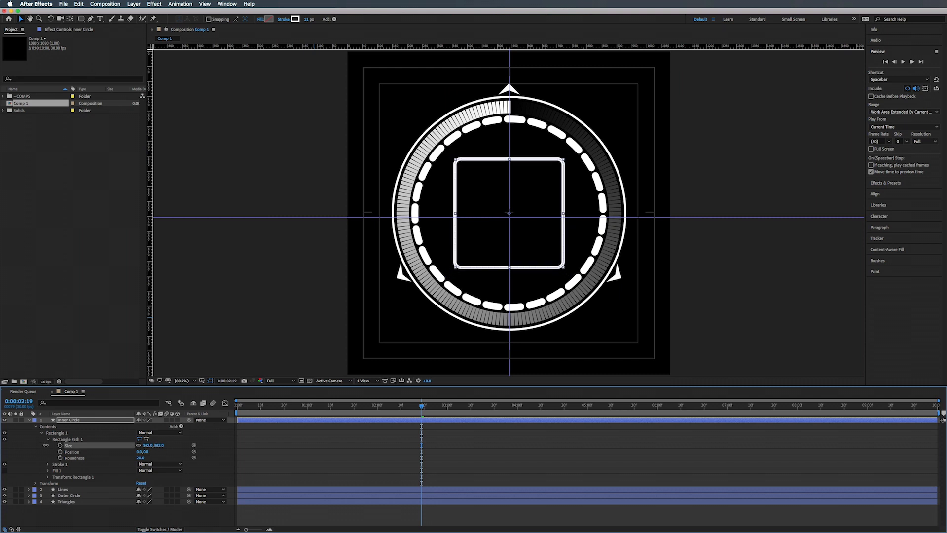
{"action": "left_click_drag", "start_coordinate": [141, 457], "coordinate": [199, 457]}
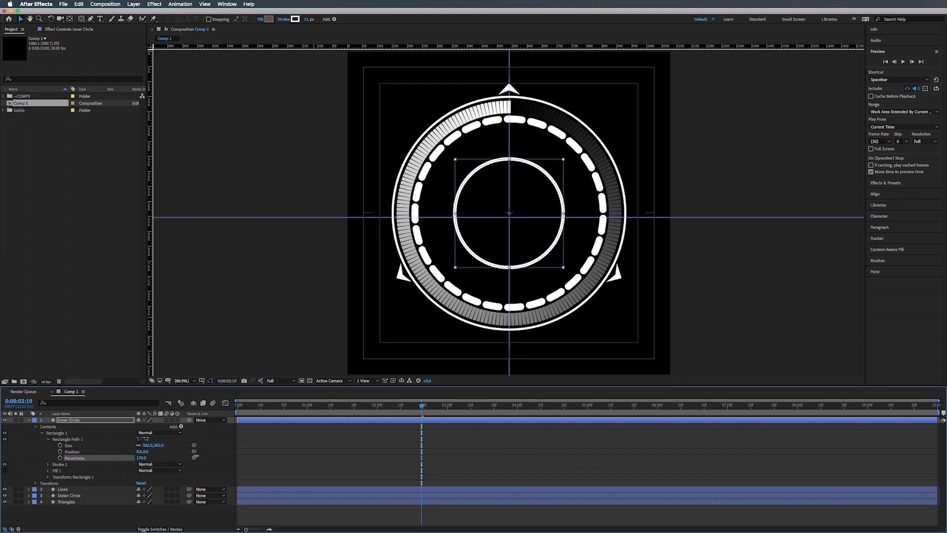
{"action": "left_click", "coordinate": [140, 457]}
{"action": "type", "text": "1"}
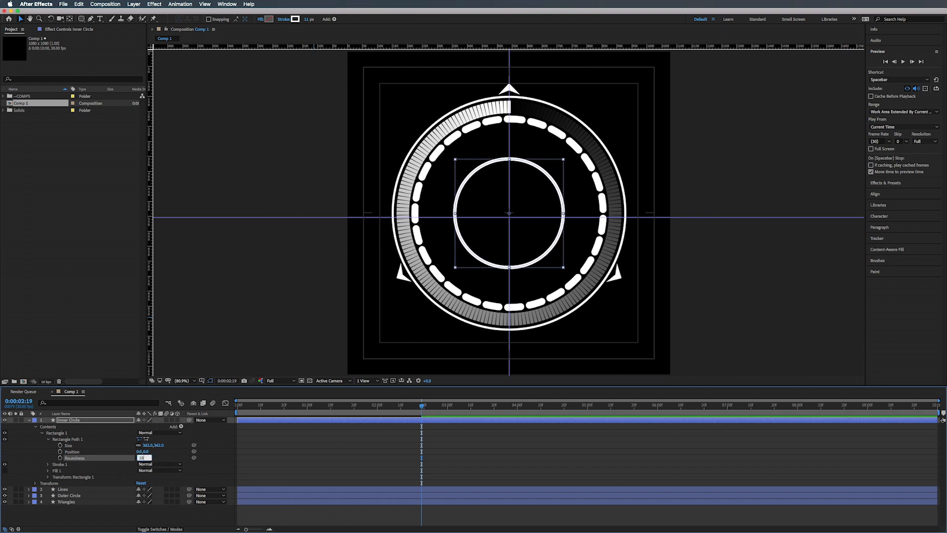
{"action": "type", "text": "80"}
{"action": "key", "text": "Return"}
- Reveal the Lines layer's keyframes for timing and keyframe the Inner Circle's Roundness and Size at 0:00:02:15
{"action": "left_click", "coordinate": [423, 407]}
{"action": "left_click", "coordinate": [363, 491]}
{"action": "key", "text": "u"}
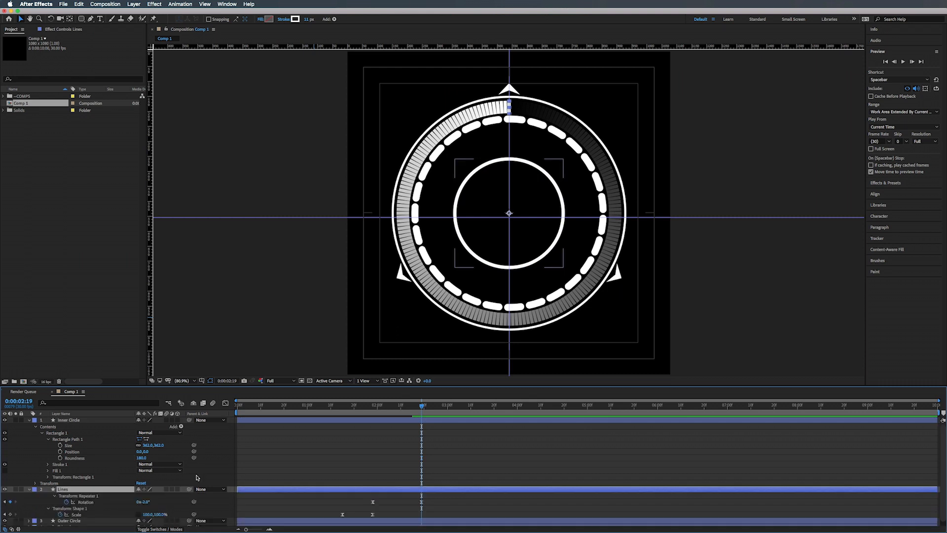
{"action": "mouse_move", "coordinate": [412, 406]}
{"action": "left_mouse_down"}
{"action": "mouse_move", "coordinate": [399, 407]}
{"action": "mouse_move", "coordinate": [417, 405]}
{"action": "left_mouse_up"}
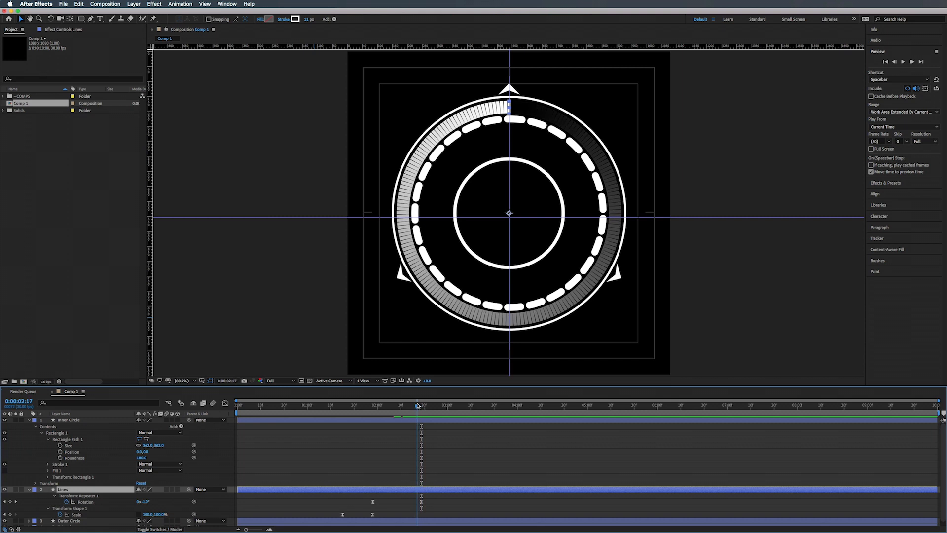
{"action": "left_click_drag", "start_coordinate": [417, 405], "coordinate": [412, 405]}
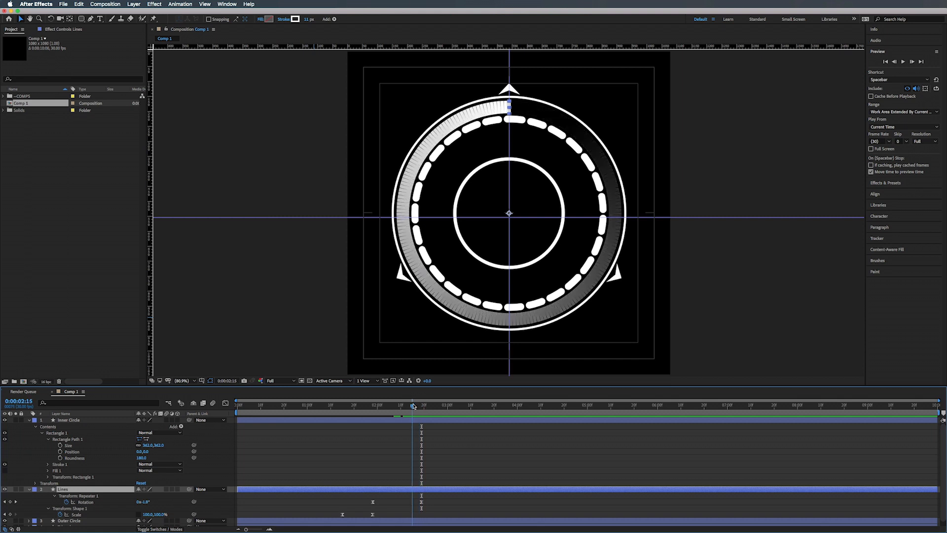
{"action": "left_click", "coordinate": [60, 458]}
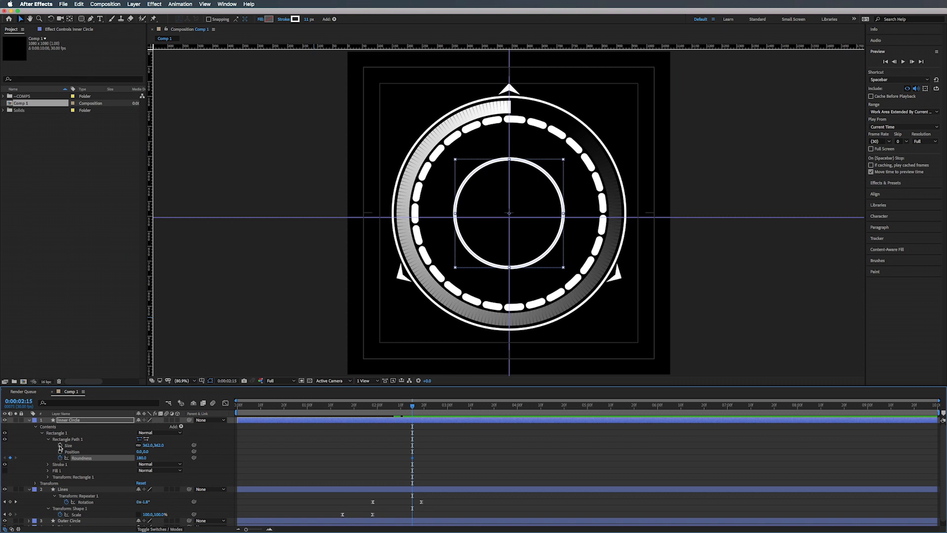
{"action": "left_click", "coordinate": [60, 446]}
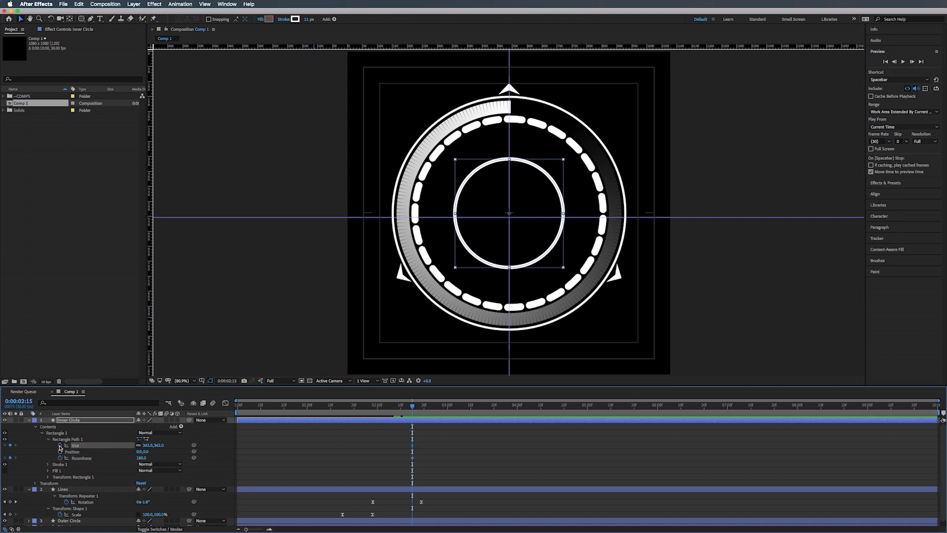
- Give the Inner Circle a solid white fill and reduce its stroke width to 0 px
{"action": "left_click", "coordinate": [260, 19]}
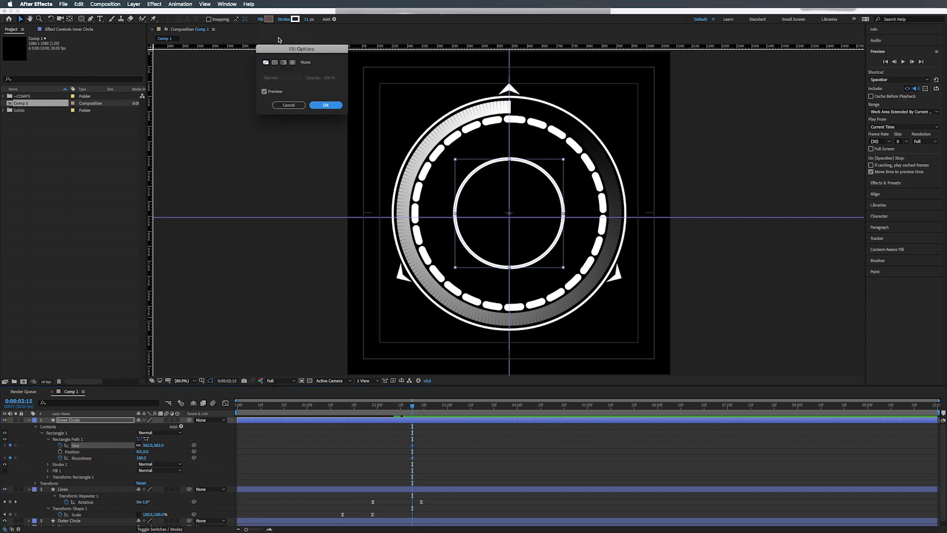
{"action": "left_click", "coordinate": [274, 63]}
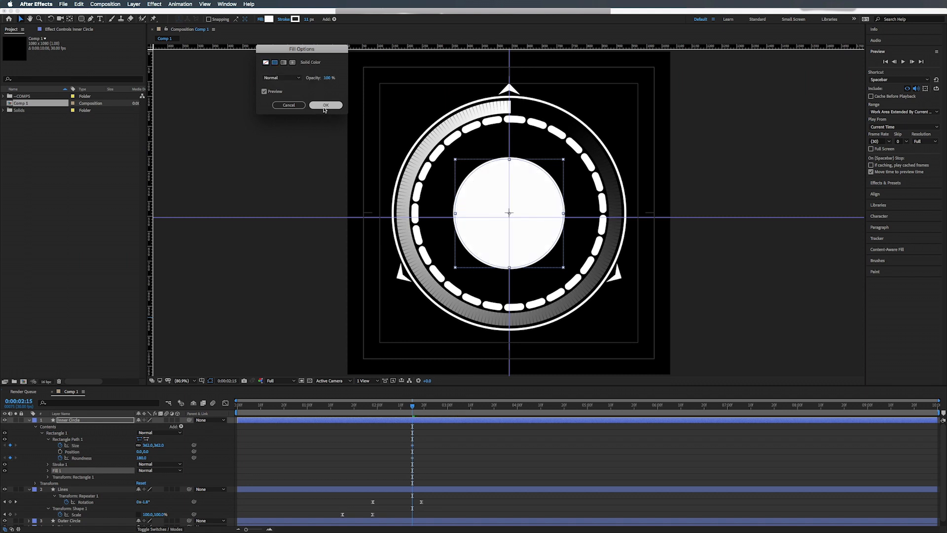
{"action": "left_click", "coordinate": [325, 105]}
{"action": "left_click", "coordinate": [284, 20]}
{"action": "left_click", "coordinate": [325, 106]}
{"action": "left_click_drag", "start_coordinate": [307, 20], "coordinate": [292, 133]}
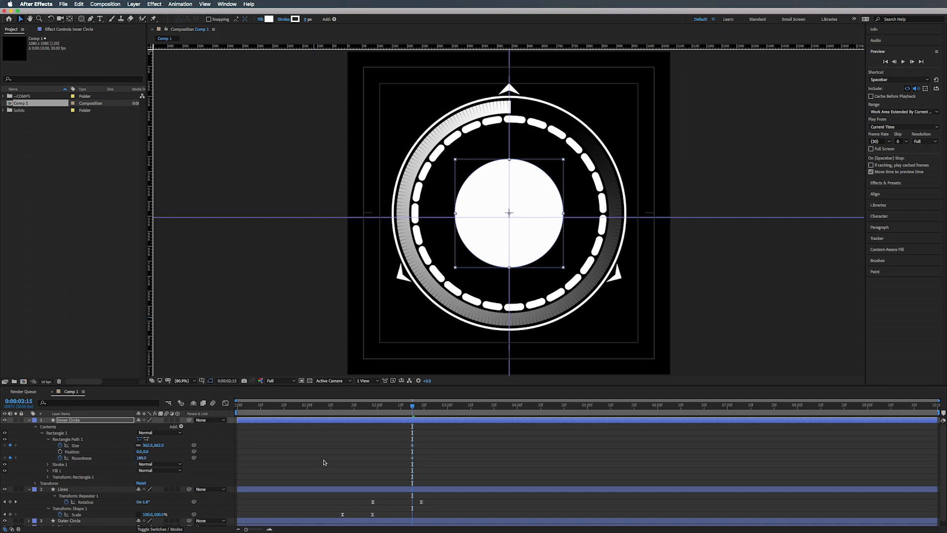
- Move the Inner Circle's Roundness keyframe to 0:00:03:06 and set Roundness to 0 at 0:00:02:15
{"action": "left_click_drag", "start_coordinate": [412, 458], "coordinate": [462, 460]}
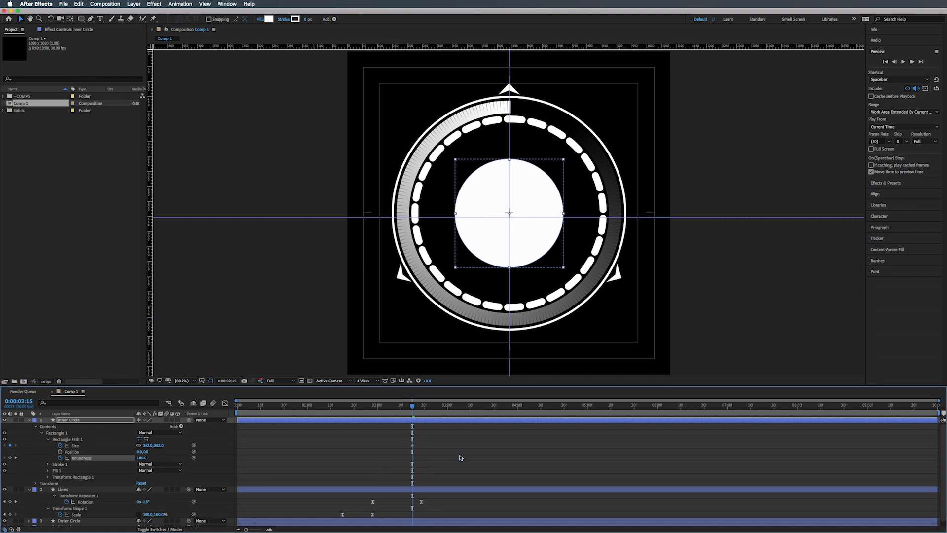
{"action": "left_click", "coordinate": [141, 458]}
{"action": "type", "text": "0"}
{"action": "key", "text": "Return"}
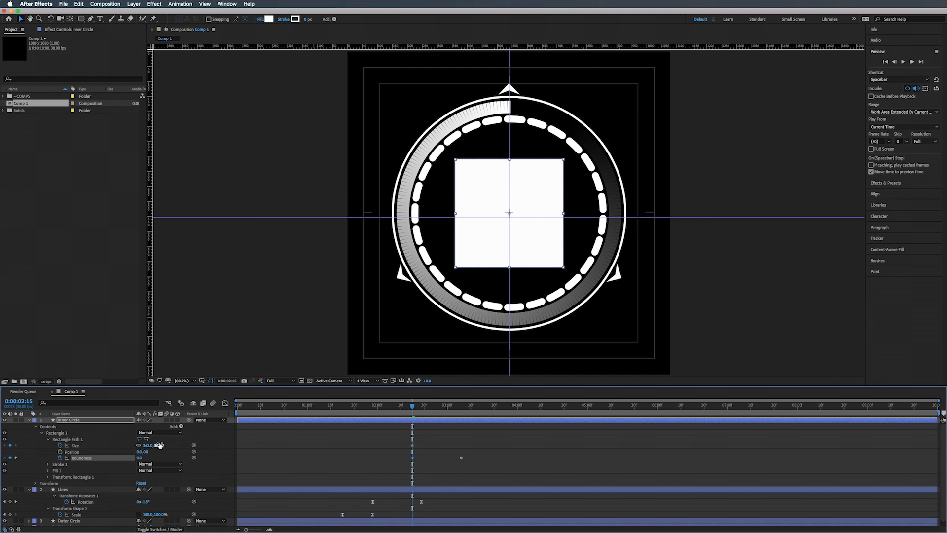
- Set the Inner Circle's Size to 0 × 0 at the 0:00:02:15 keyframe
{"action": "left_click_drag", "start_coordinate": [159, 444], "coordinate": [143, 445]}
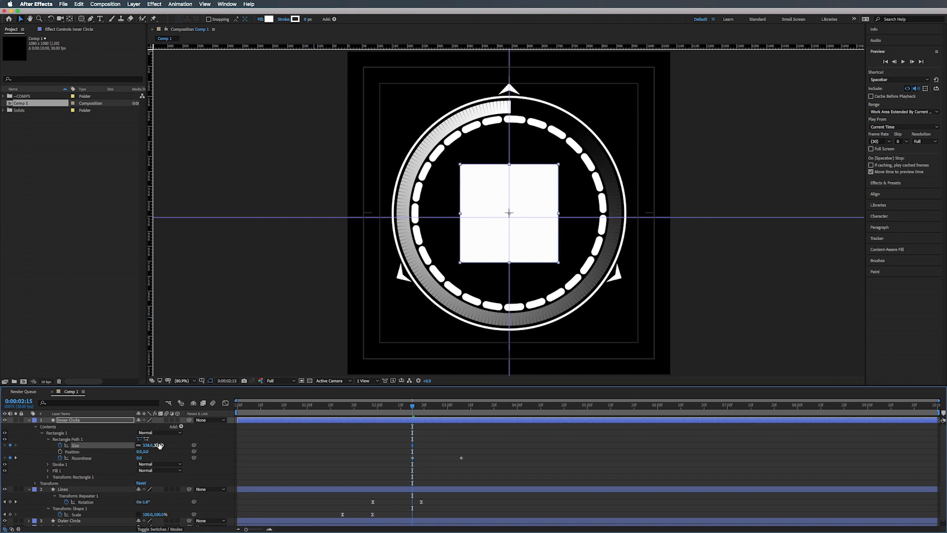
{"action": "left_click", "coordinate": [160, 445]}
{"action": "type", "text": "0"}
{"action": "key", "text": "Return"}
- At 0:00:03:06, keyframe the Inner Circle's Size at 523 × 523 and raise its Roundness enough for a full circle
{"action": "key", "text": "k"}
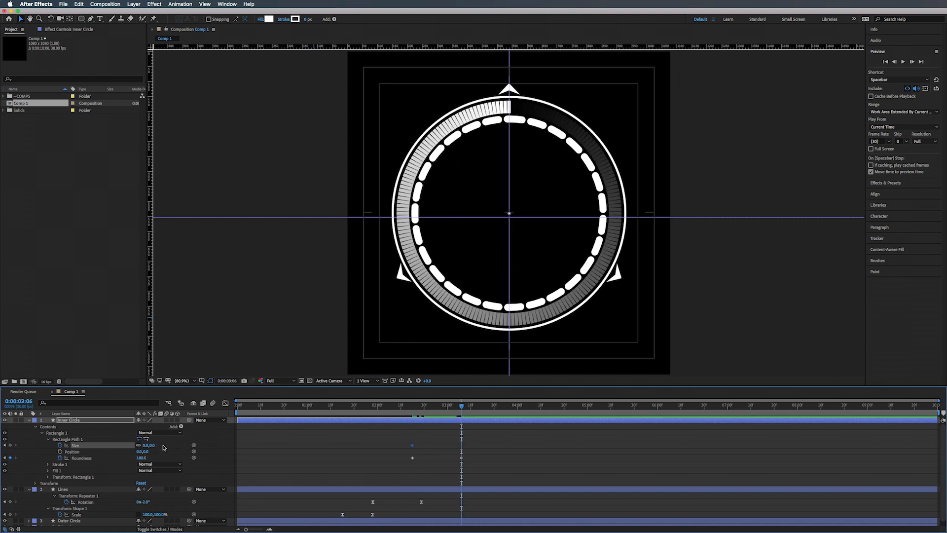
{"action": "left_click_drag", "start_coordinate": [149, 445], "coordinate": [334, 444]}
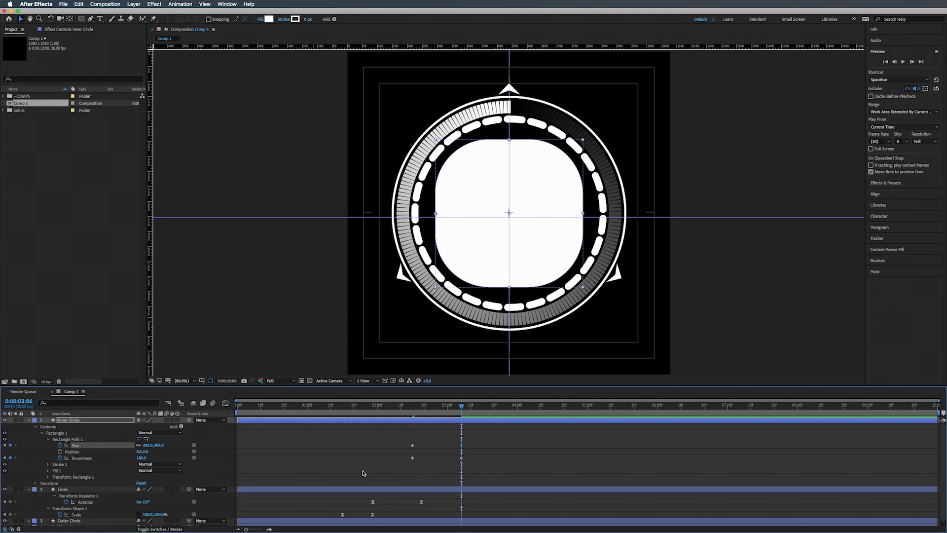
{"action": "left_click", "coordinate": [141, 457]}
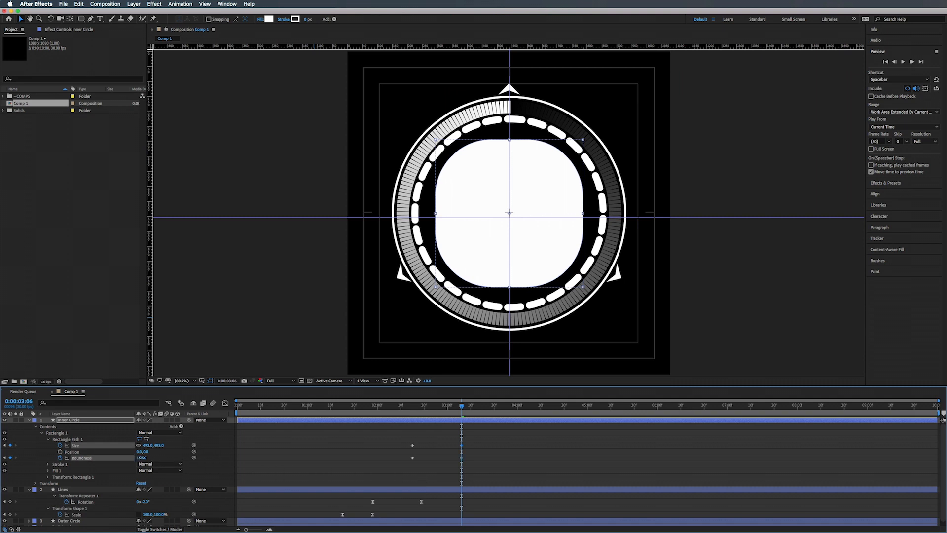
{"action": "left_click_drag", "start_coordinate": [141, 458], "coordinate": [161, 446]}
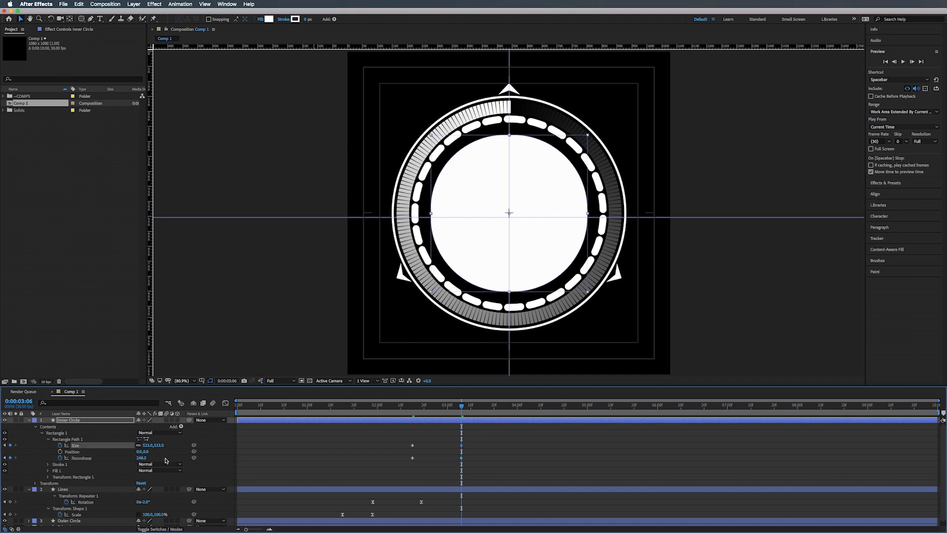
{"action": "key", "text": "space"}
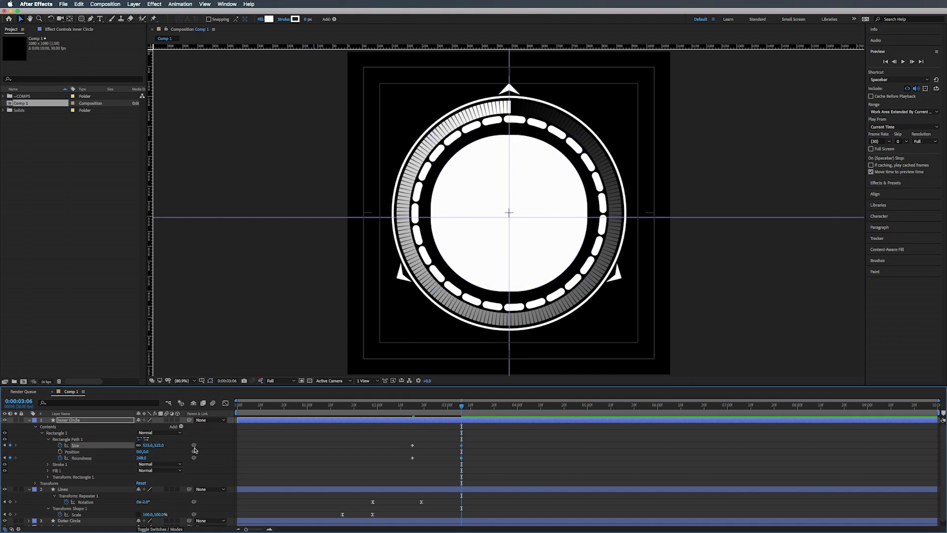
{"action": "left_click_drag", "start_coordinate": [141, 458], "coordinate": [144, 456]}
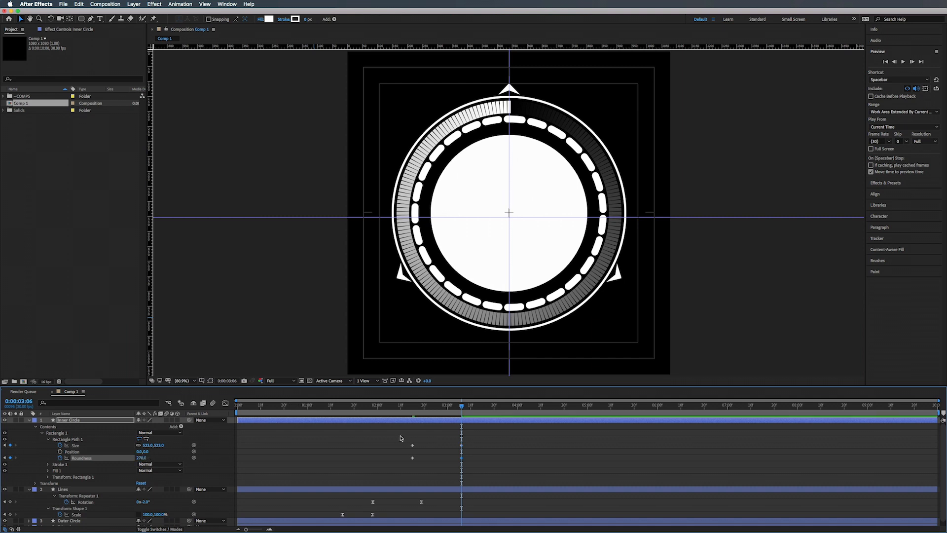
- Add a Size keyframe at 0:00:03:00 on the Inner Circle, enlarging it beyond its final size for an overshoot
{"action": "left_click_drag", "start_coordinate": [461, 405], "coordinate": [447, 407]}
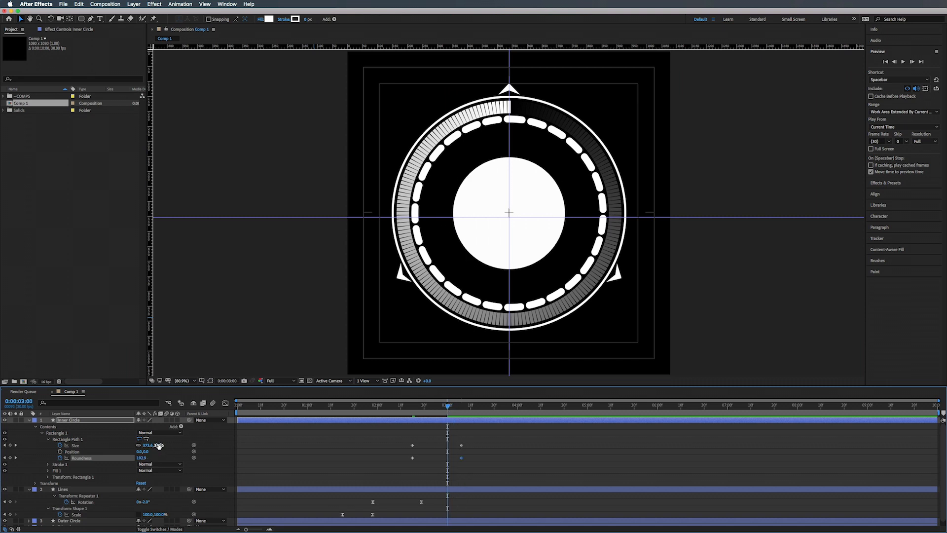
{"action": "left_click", "coordinate": [323, 460]}
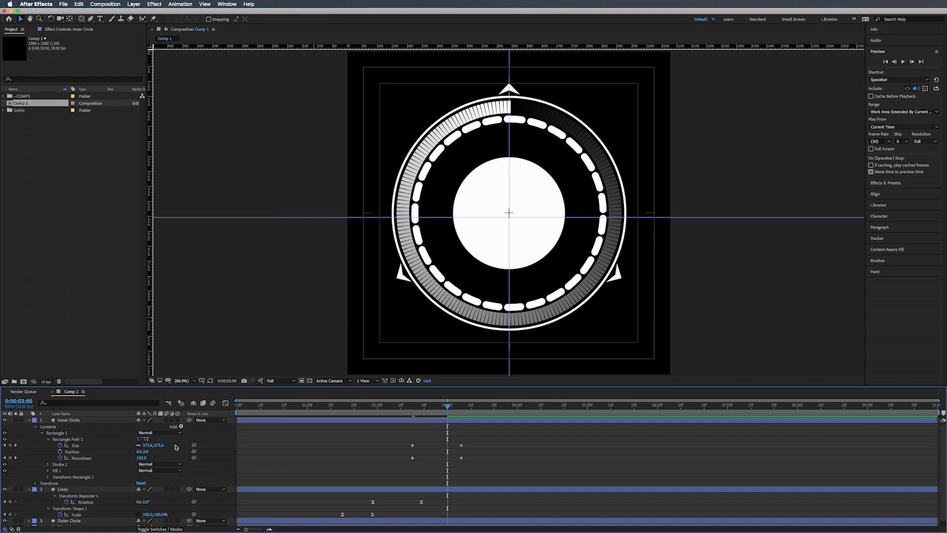
{"action": "left_click_drag", "start_coordinate": [156, 445], "coordinate": [216, 444]}
- Apply Easy Ease to all of the Inner Circle's Size and Roundness keyframes and preview the growth from 0:00:02:07
{"action": "left_click", "coordinate": [426, 406]}
{"action": "left_click_drag", "start_coordinate": [481, 434], "coordinate": [403, 465]}
{"action": "right_click", "coordinate": [413, 460]}
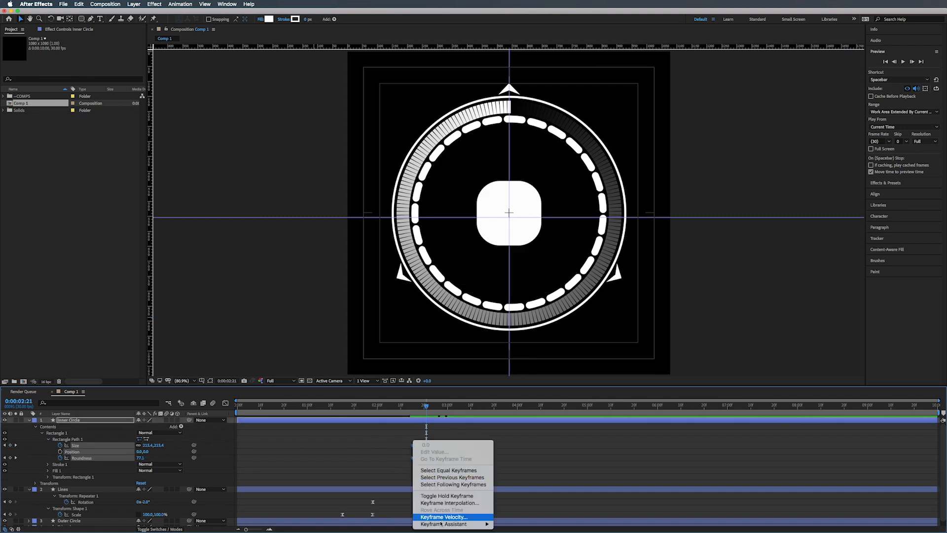
{"action": "mouse_move", "coordinate": [443, 523]}
{"action": "left_click", "coordinate": [526, 482]}
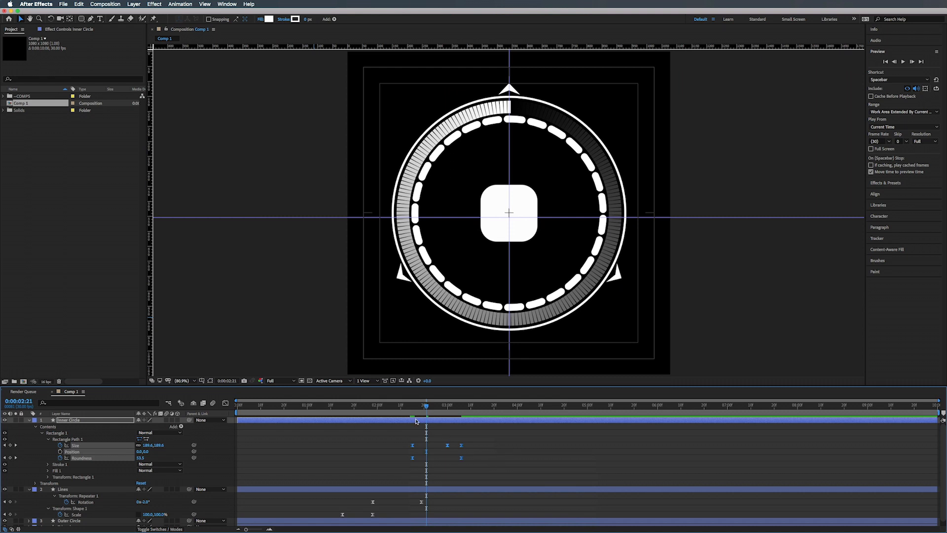
{"action": "left_click_drag", "start_coordinate": [398, 406], "coordinate": [394, 407]}
{"action": "key", "text": "space"}
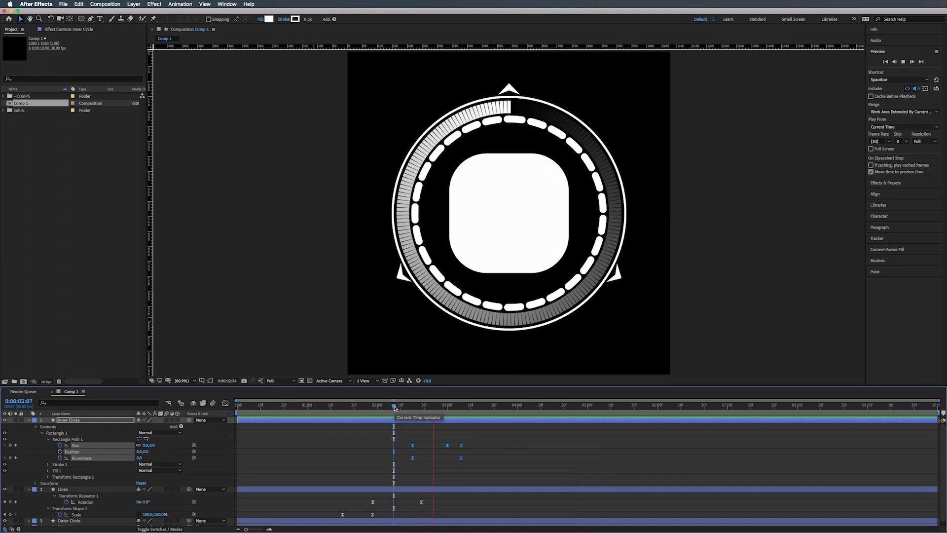
{"action": "key", "text": "space"}
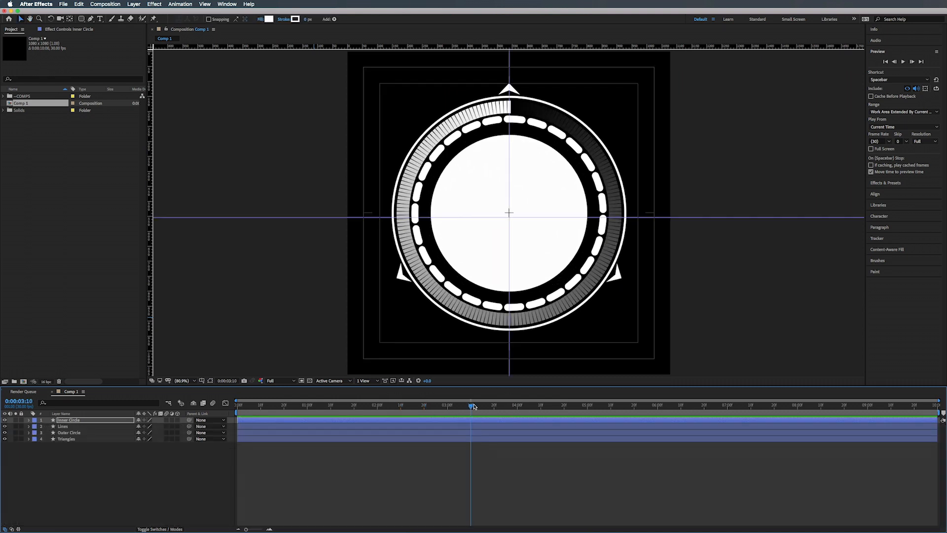
- Create a null object and parent the Inner Circle, Lines, Outer Circle and Triangles layers to it
{"action": "left_click_drag", "start_coordinate": [471, 407], "coordinate": [473, 407]}
{"action": "right_click", "coordinate": [132, 476]}
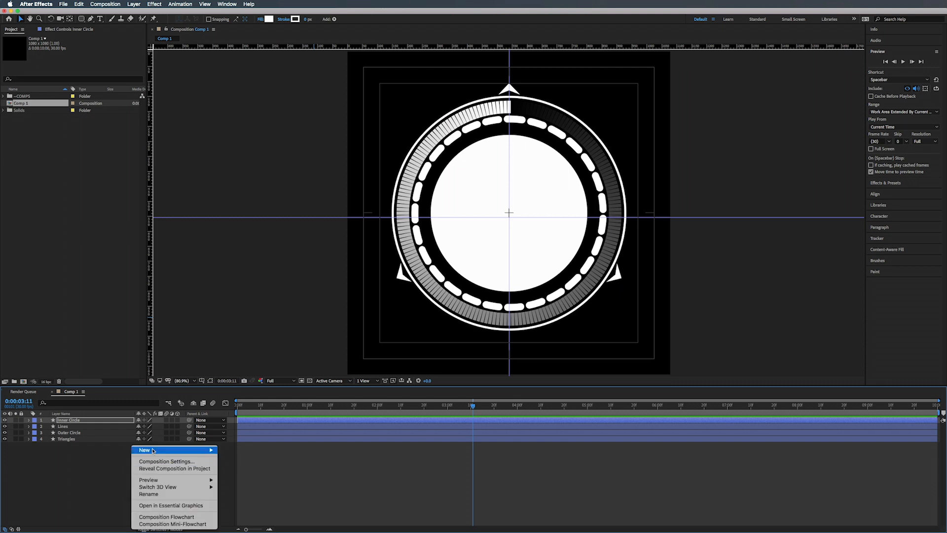
{"action": "mouse_move", "coordinate": [207, 450]}
{"action": "left_click", "coordinate": [251, 489]}
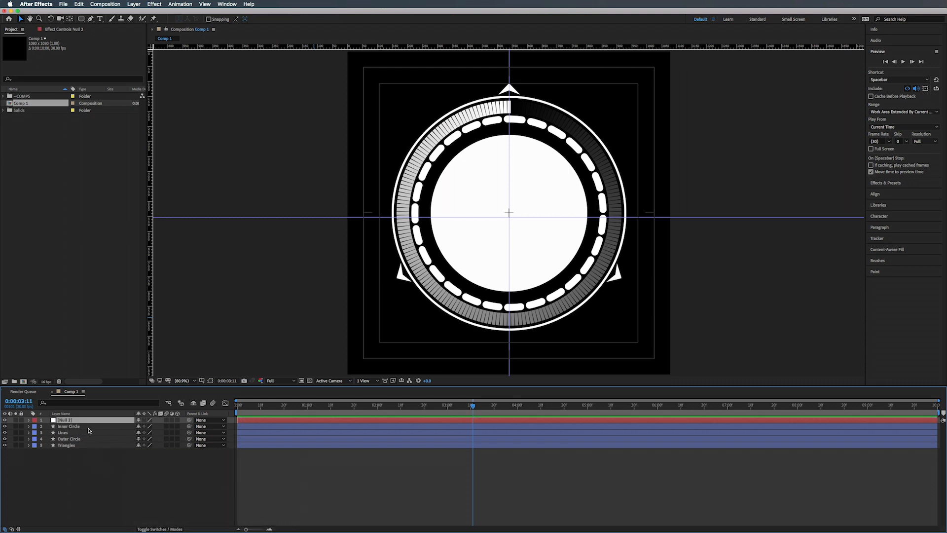
{"action": "left_click", "coordinate": [77, 446], "text": "shift"}
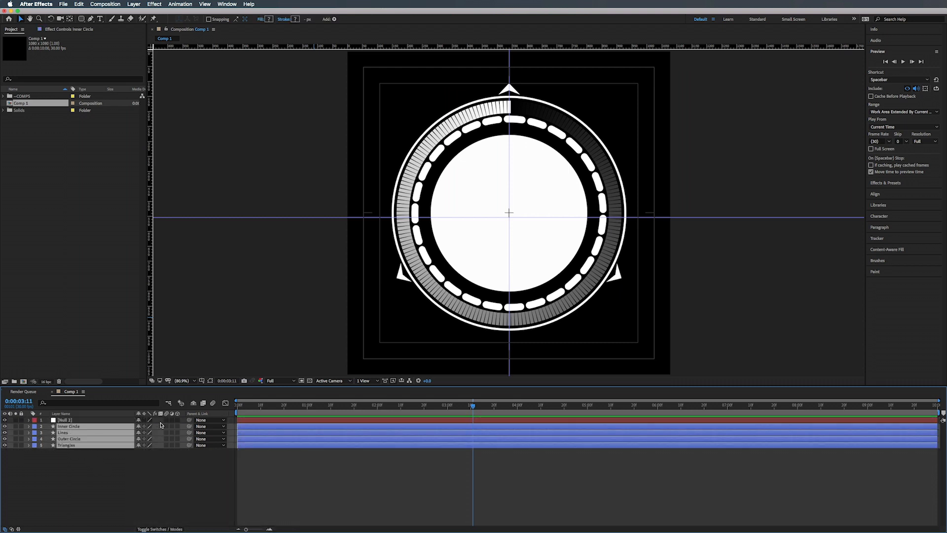
{"action": "left_click_drag", "start_coordinate": [190, 426], "coordinate": [74, 420]}
- Rename the null layer as Out Movement
{"action": "left_click", "coordinate": [74, 421]}
{"action": "key", "text": "Return"}
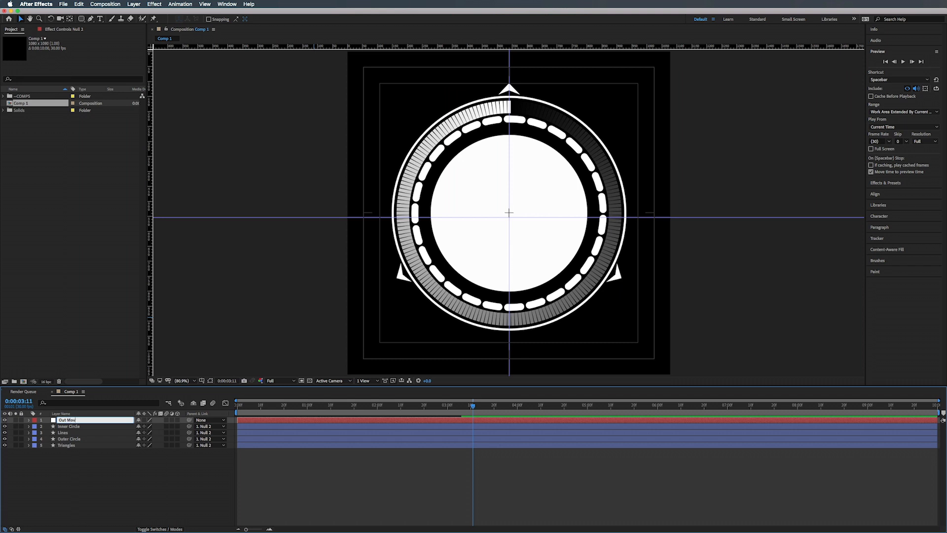
{"action": "type", "text": "Out Movement"}
{"action": "key", "text": "Return"}
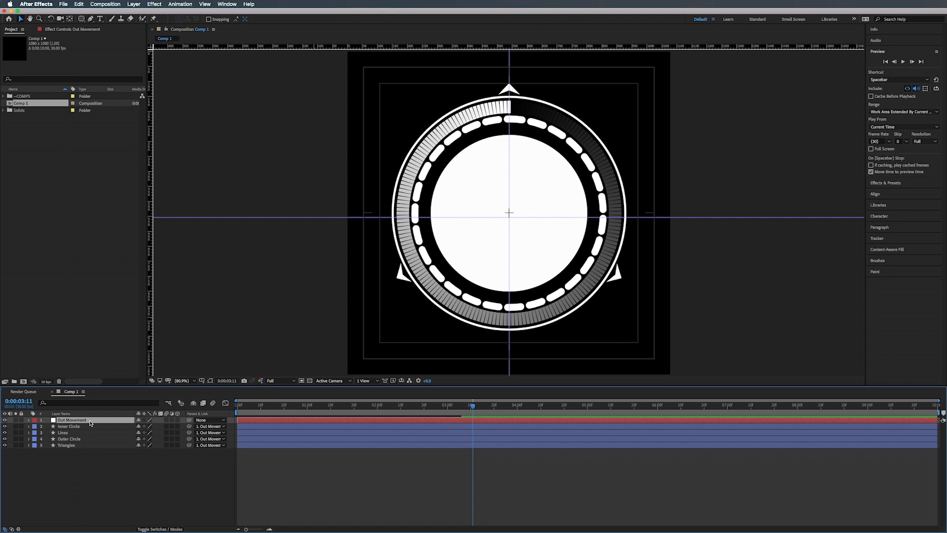
- Add starting Scale and Rotation keyframes to the Out Movement null at 0:00:04:00
{"action": "key", "text": "s"}
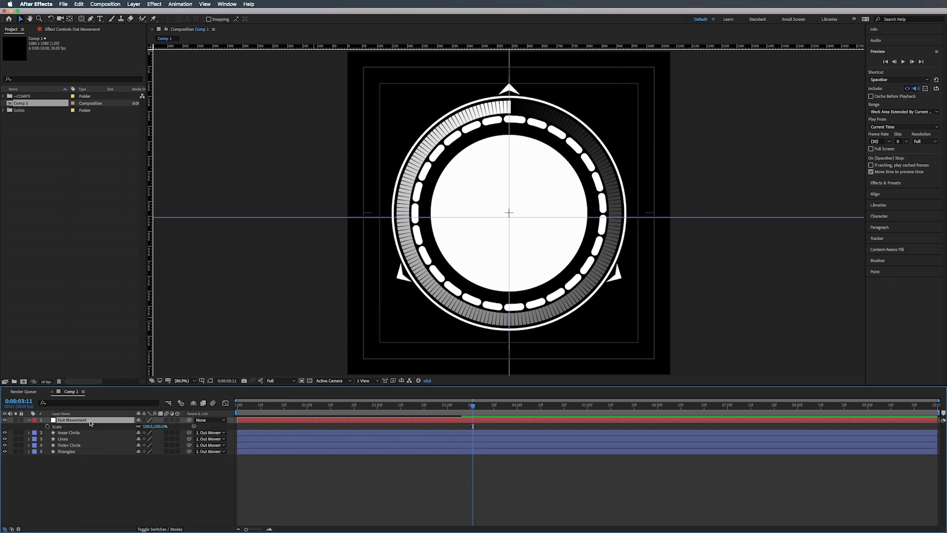
{"action": "key", "text": "shift+r"}
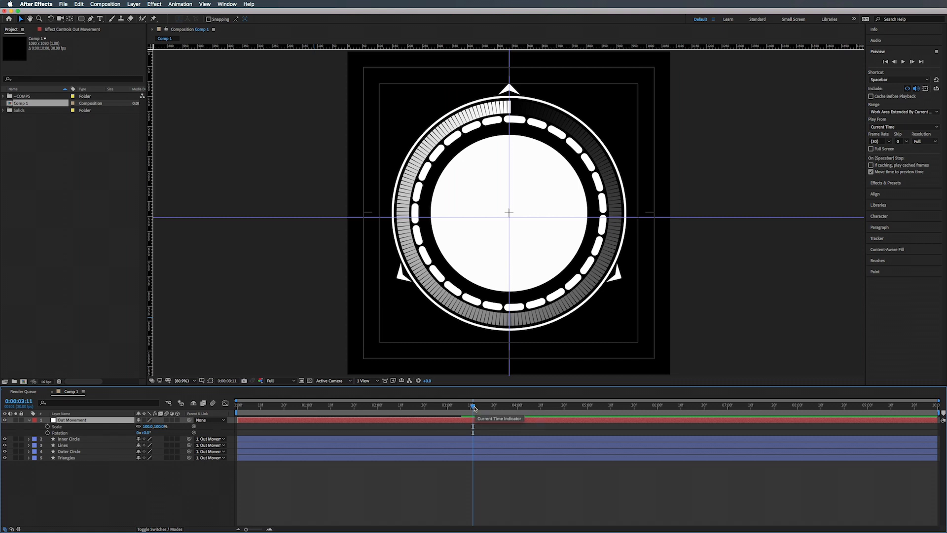
{"action": "left_click_drag", "start_coordinate": [473, 406], "coordinate": [518, 409]}
{"action": "left_click", "coordinate": [47, 426]}
{"action": "left_click", "coordinate": [48, 432]}
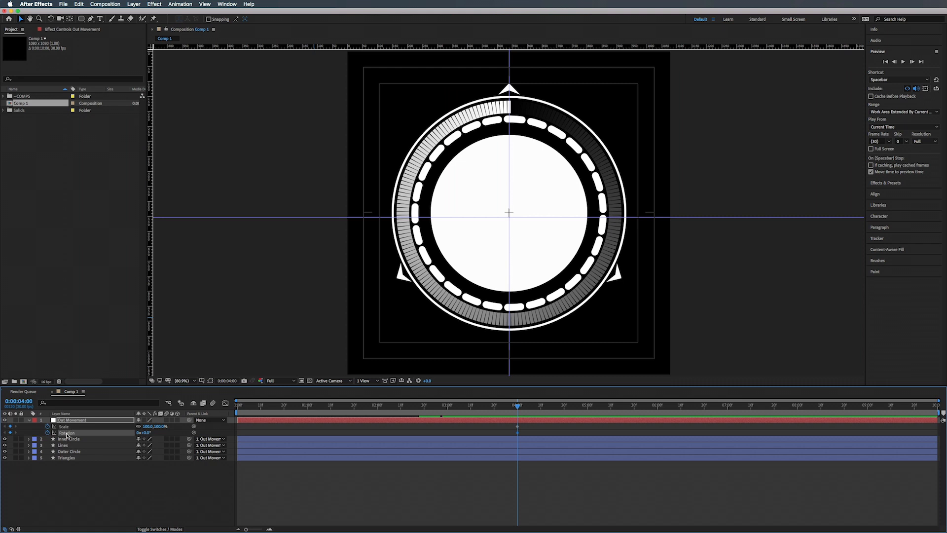
- Keyframe the Out Movement null's Rotation at 180° at 0:00:04:20
{"action": "left_click_drag", "start_coordinate": [518, 407], "coordinate": [565, 407]}
{"action": "left_click", "coordinate": [212, 513]}
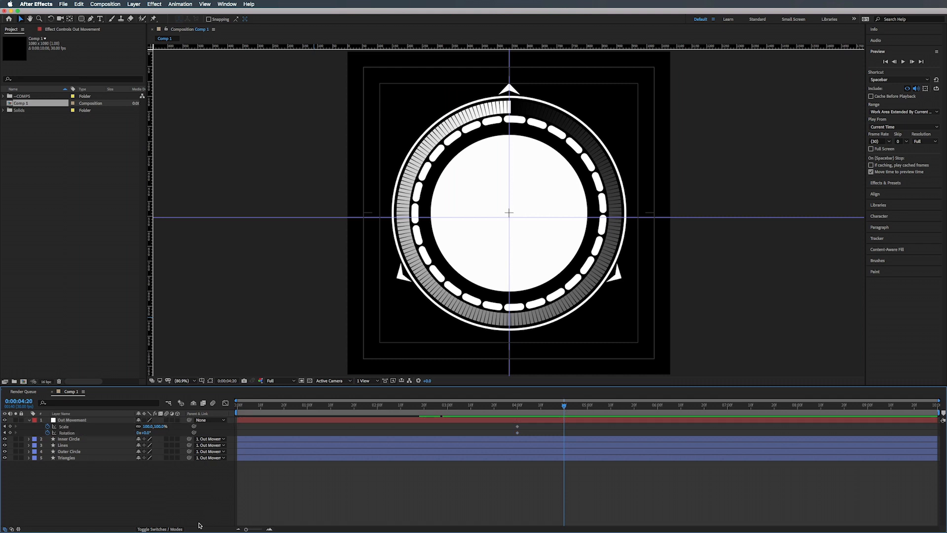
{"action": "left_click_drag", "start_coordinate": [146, 433], "coordinate": [157, 434]}
{"action": "left_click", "coordinate": [149, 433]}
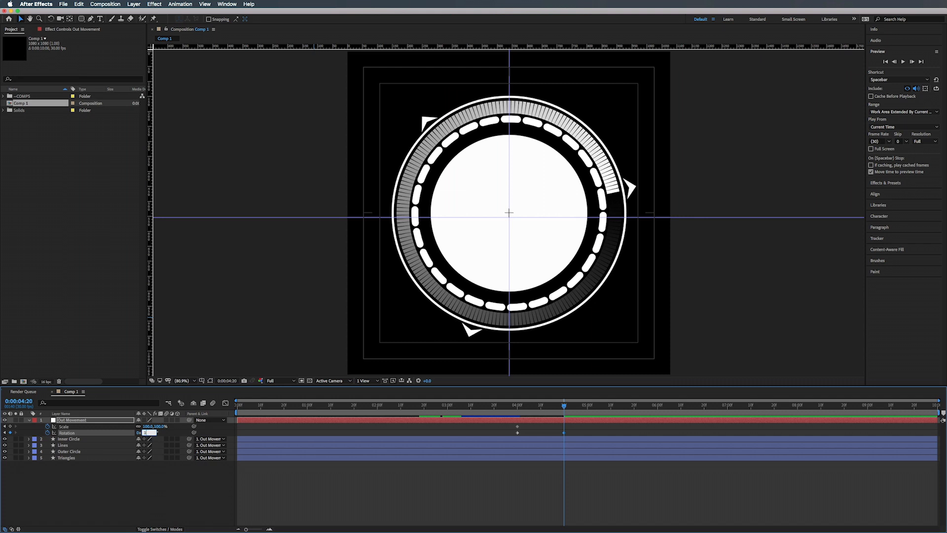
{"action": "type", "text": "180"}
{"action": "key", "text": "Return"}
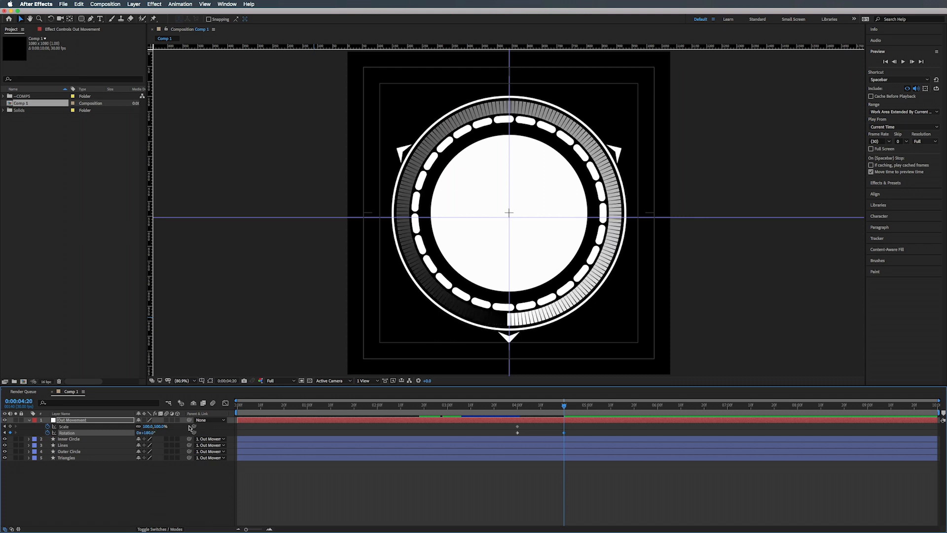
- Set the null's Scale to 0% at 0:00:04:20 and shift both ending keyframes to about 0:00:04:24
{"action": "left_click", "coordinate": [160, 426]}
{"action": "type", "text": "0"}
{"action": "key", "text": "Return"}
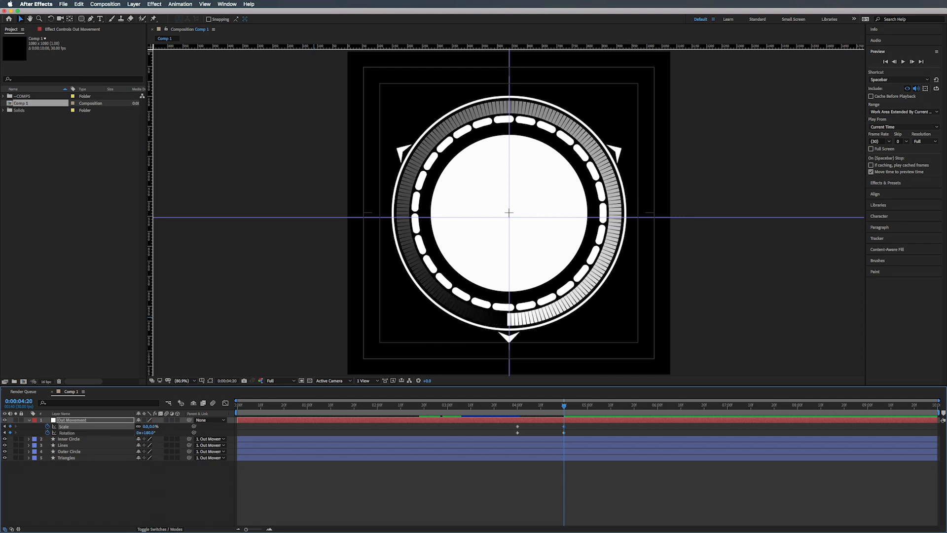
{"action": "left_click", "coordinate": [517, 405]}
{"action": "left_click_drag", "start_coordinate": [559, 424], "coordinate": [574, 429]}
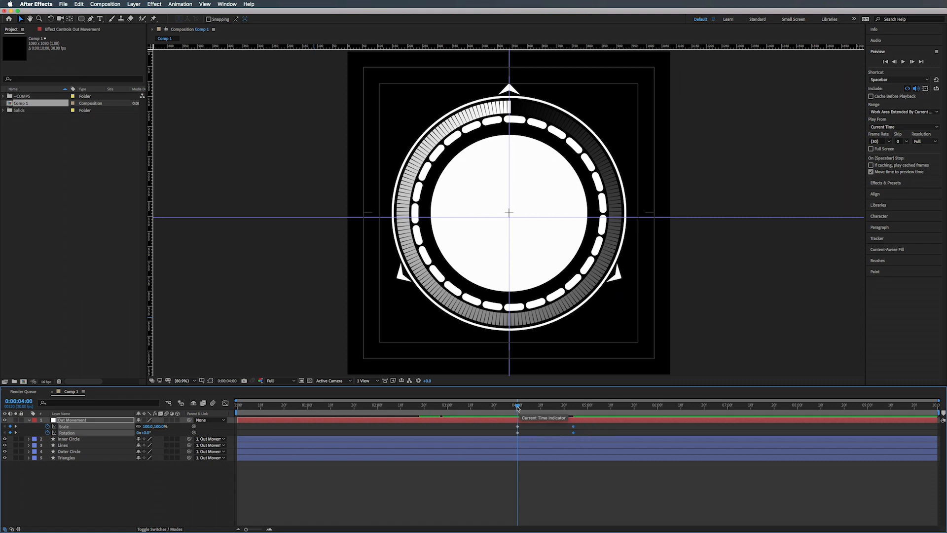
- Add an anticipation Rotation keyframe of -15° to the Out Movement null at 0:00:04:05
{"action": "left_click", "coordinate": [524, 406]}
{"action": "left_click_drag", "start_coordinate": [524, 405], "coordinate": [527, 406]}
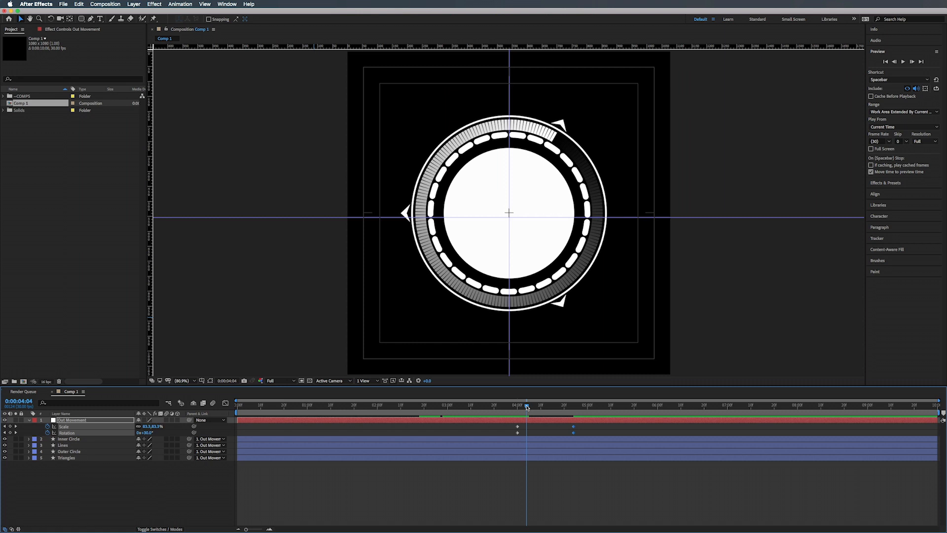
{"action": "mouse_move", "coordinate": [524, 407]}
{"action": "left_mouse_down"}
{"action": "mouse_move", "coordinate": [535, 408]}
{"action": "mouse_move", "coordinate": [516, 410]}
{"action": "mouse_move", "coordinate": [529, 408]}
{"action": "left_mouse_up"}
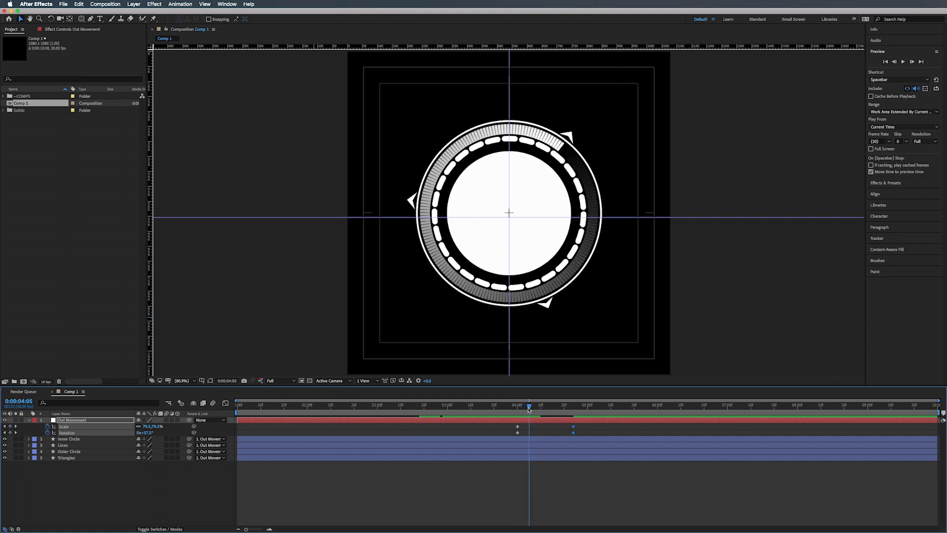
{"action": "left_click", "coordinate": [148, 433]}
{"action": "type", "text": "0"}
{"action": "key", "text": "Return"}
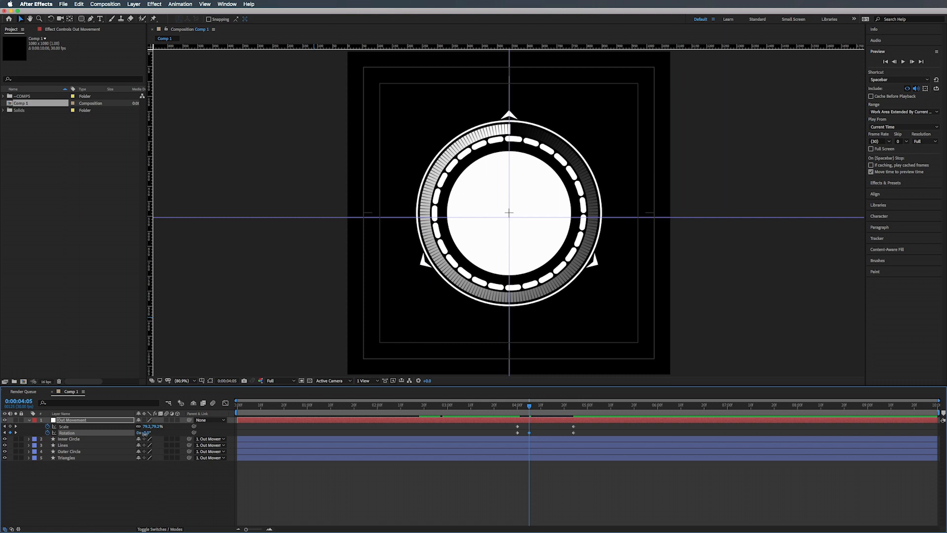
{"action": "left_click_drag", "start_coordinate": [144, 434], "coordinate": [145, 437]}
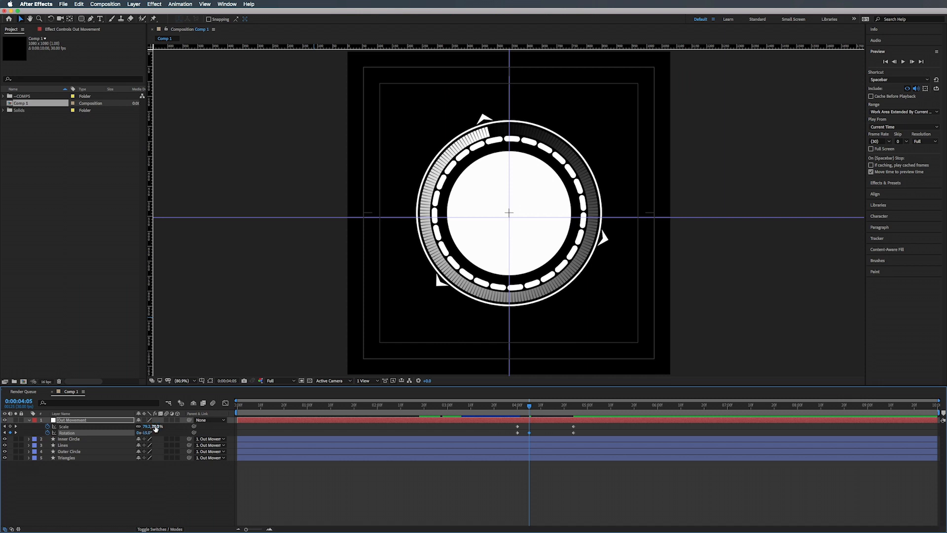
- Add an anticipation Scale keyframe of 112% to the Out Movement null at 0:00:04:05
{"action": "left_click", "coordinate": [154, 426]}
{"action": "type", "text": "100.0,100.0"}
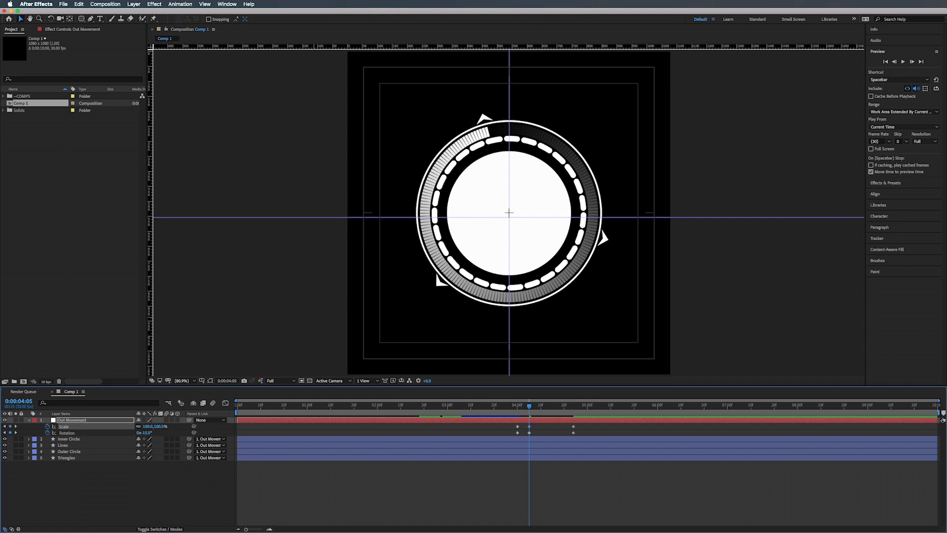
{"action": "key", "text": "Return"}
{"action": "left_click_drag", "start_coordinate": [156, 426], "coordinate": [162, 425]}
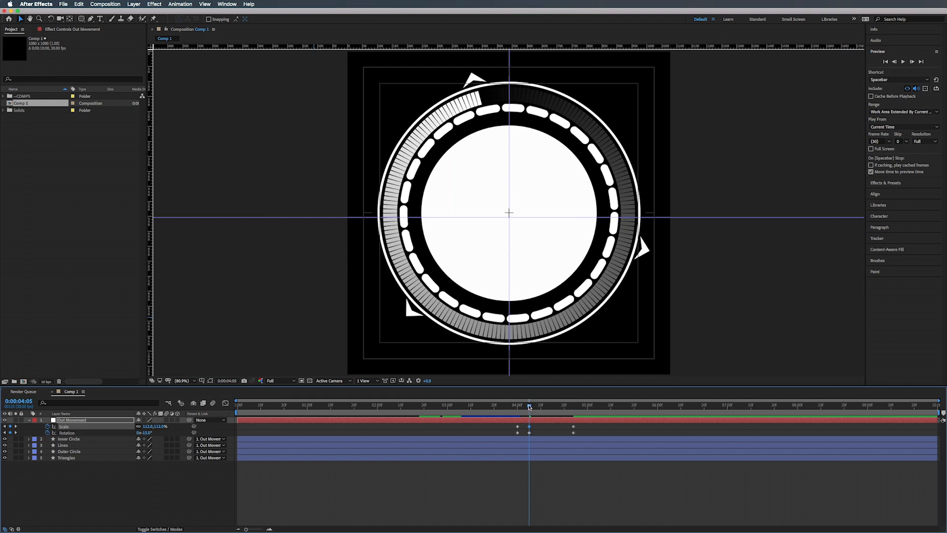
- Apply Easy Ease to all Scale and Rotation keyframes of the Out Movement null
{"action": "left_click_drag", "start_coordinate": [529, 406], "coordinate": [513, 439]}
{"action": "right_click", "coordinate": [517, 428]}
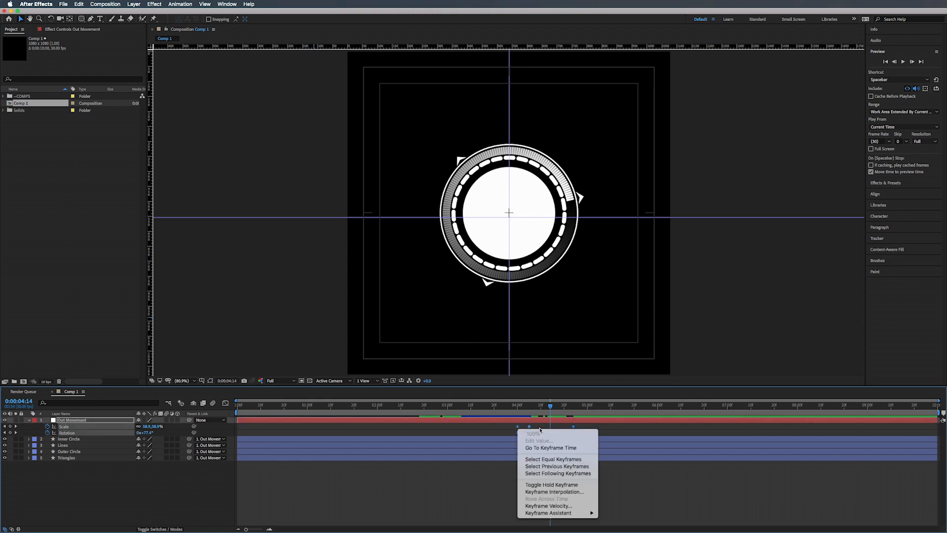
{"action": "mouse_move", "coordinate": [561, 512]}
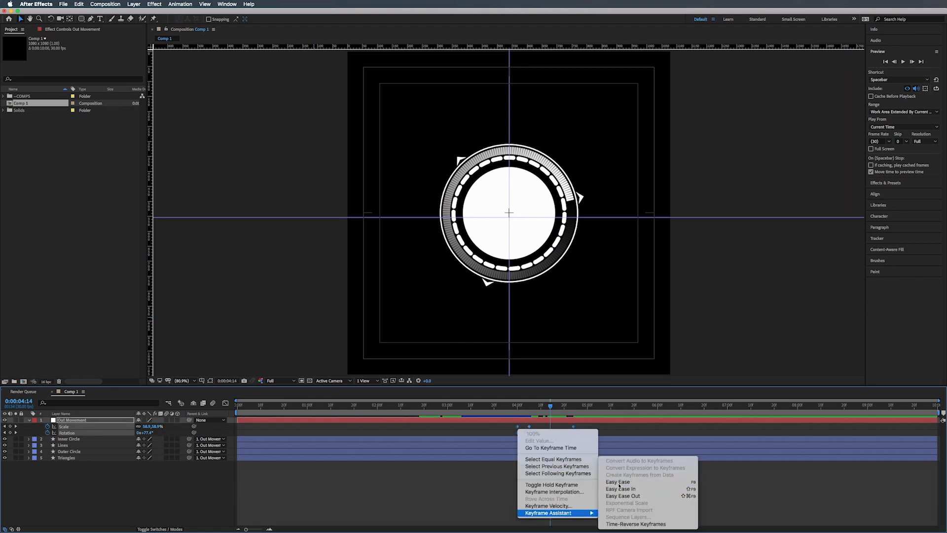
{"action": "left_click", "coordinate": [619, 482]}
- End the work area at 0:00:05:12 and preview the whole animation
{"action": "left_click_drag", "start_coordinate": [521, 406], "coordinate": [616, 408]}
{"action": "key", "text": "space"}
{"action": "key", "text": "n"}
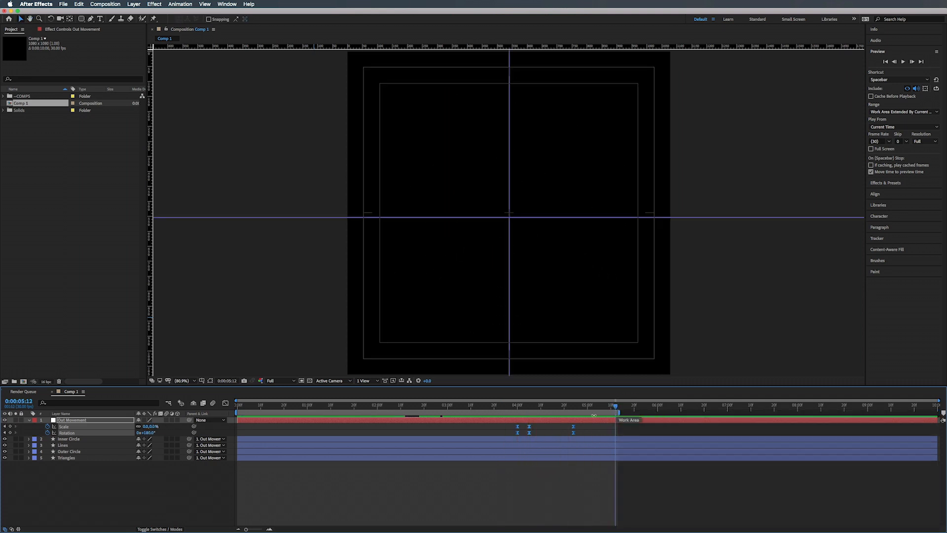
{"action": "key", "text": "space"}
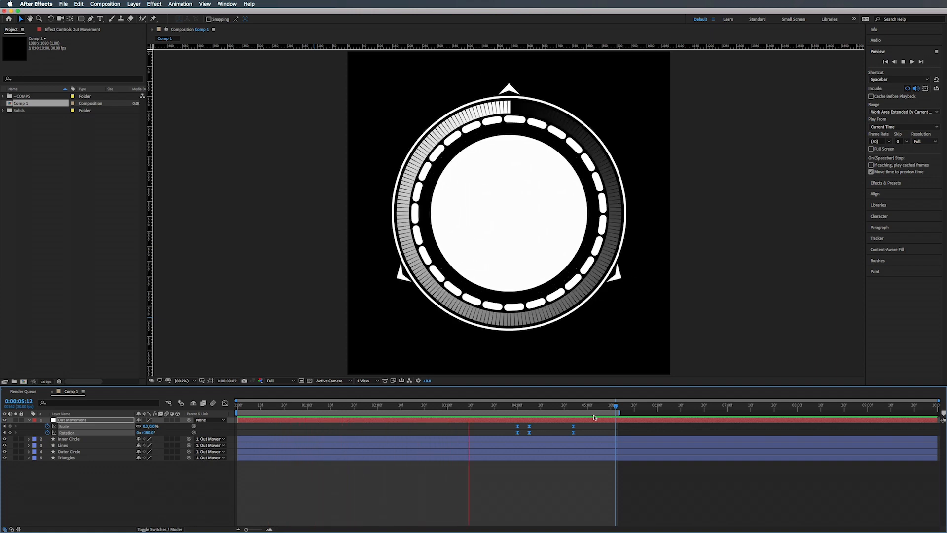
{"action": "key", "text": "space"}
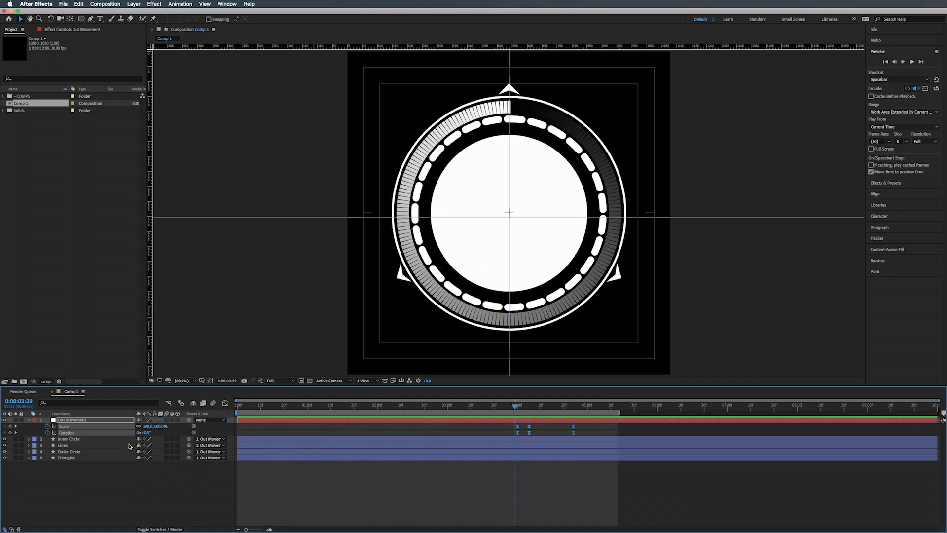
- Open the Adobe Color Themes extension and enlarge its window's height
{"action": "left_click", "coordinate": [84, 487]}
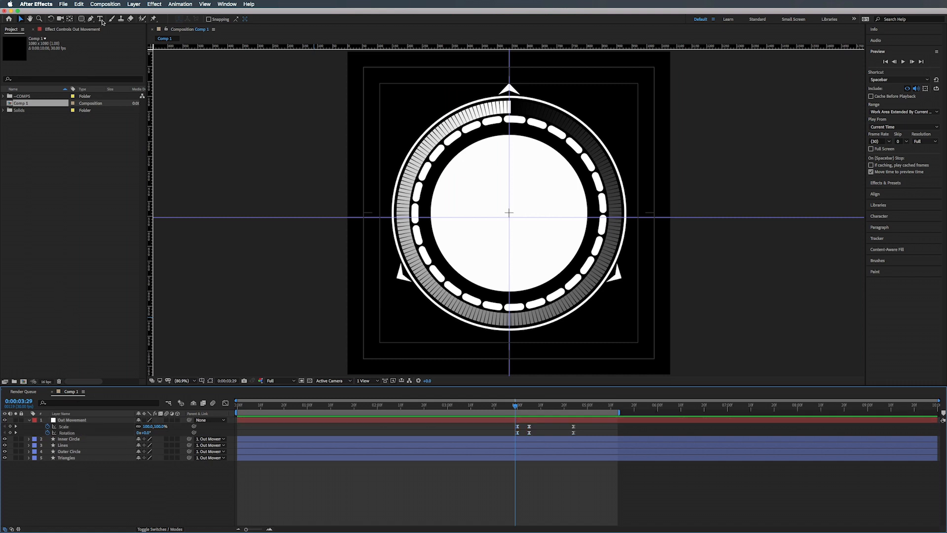
{"action": "left_click", "coordinate": [227, 5]}
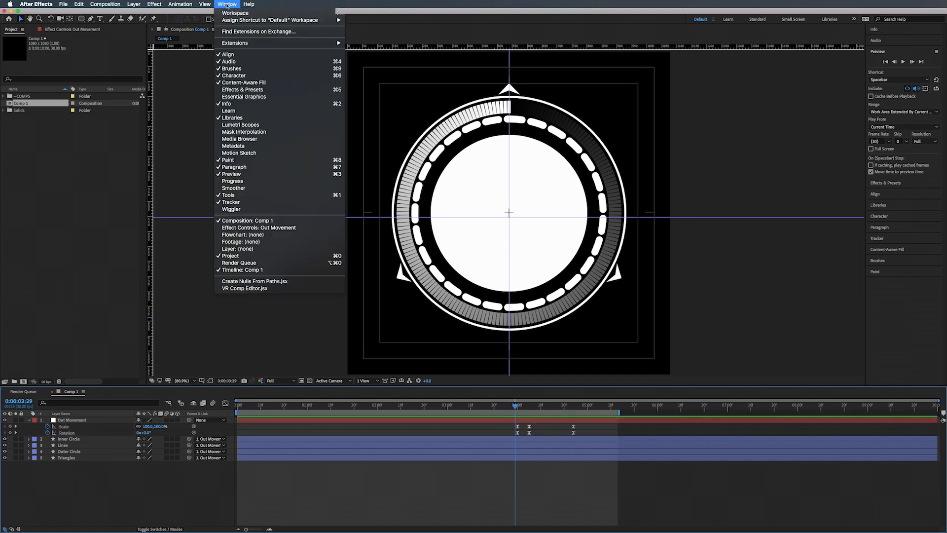
{"action": "mouse_move", "coordinate": [239, 45]}
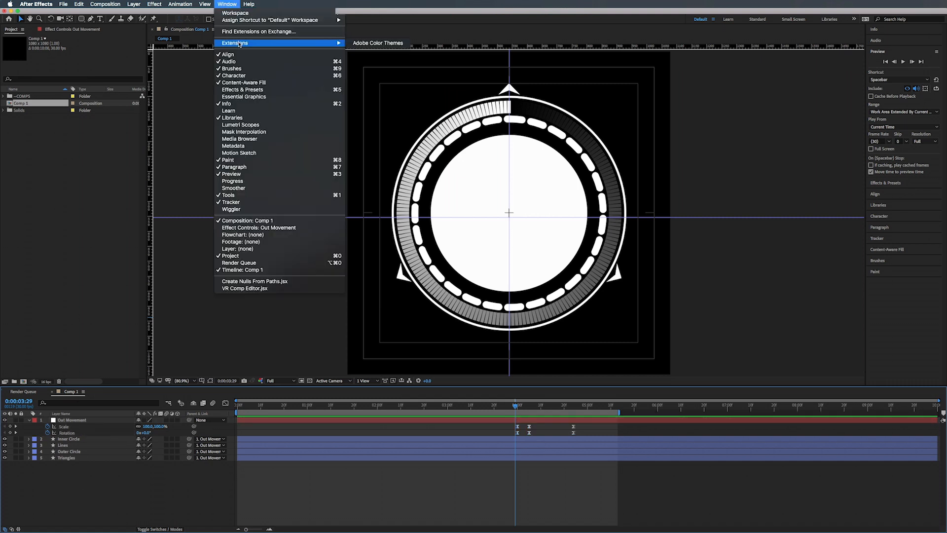
{"action": "left_click", "coordinate": [378, 43]}
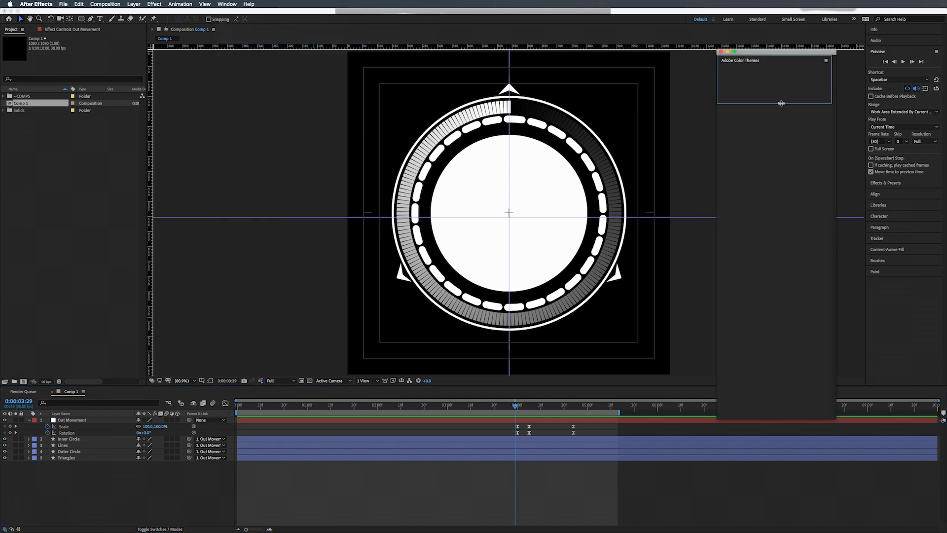
{"action": "left_click_drag", "start_coordinate": [781, 103], "coordinate": [785, 346]}
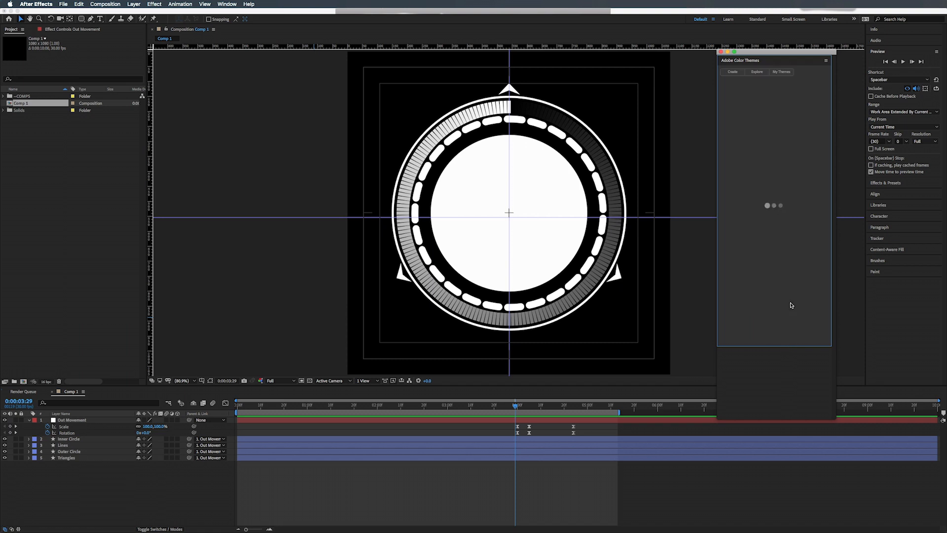
- Browse the public colour themes under Explore for a palette ranging from orange to pink
{"action": "left_click", "coordinate": [757, 73]}
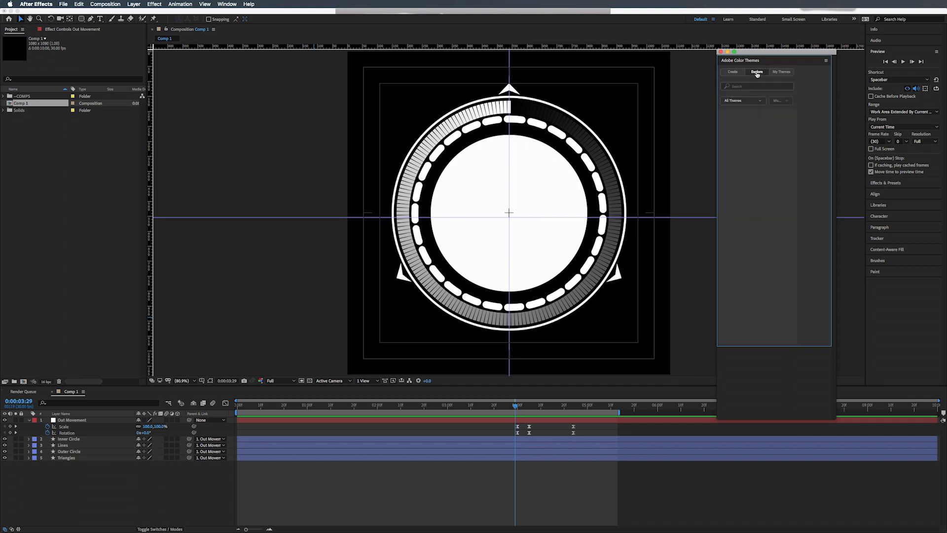
{"action": "scroll", "coordinate": [758, 191], "scroll_direction": "down", "scroll_amount": 7}
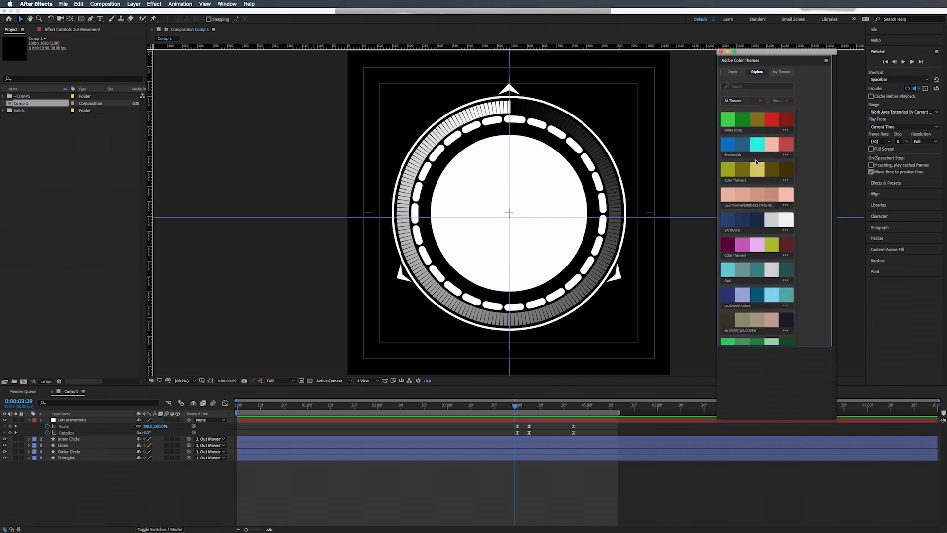
{"action": "scroll", "coordinate": [758, 191], "scroll_direction": "down", "scroll_amount": 10}
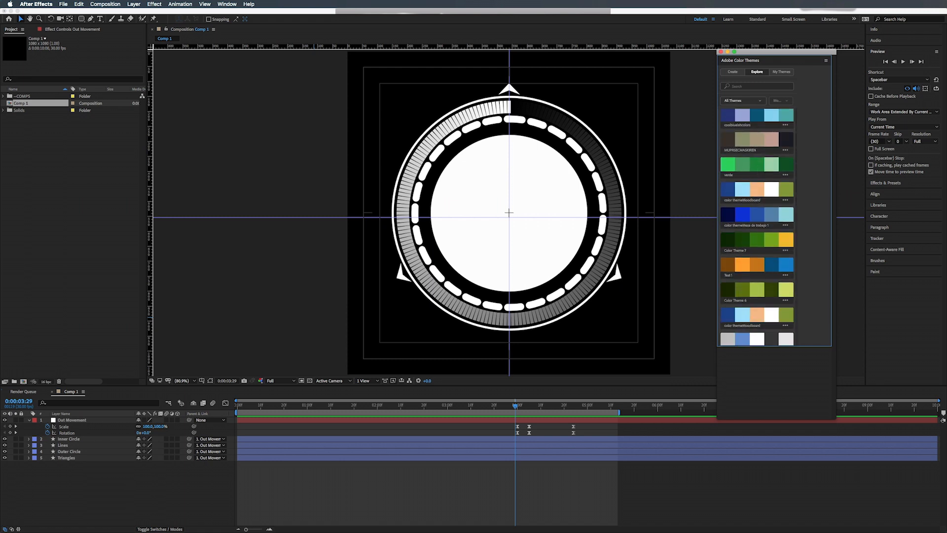
{"action": "scroll", "coordinate": [758, 191], "scroll_direction": "down", "scroll_amount": 4}
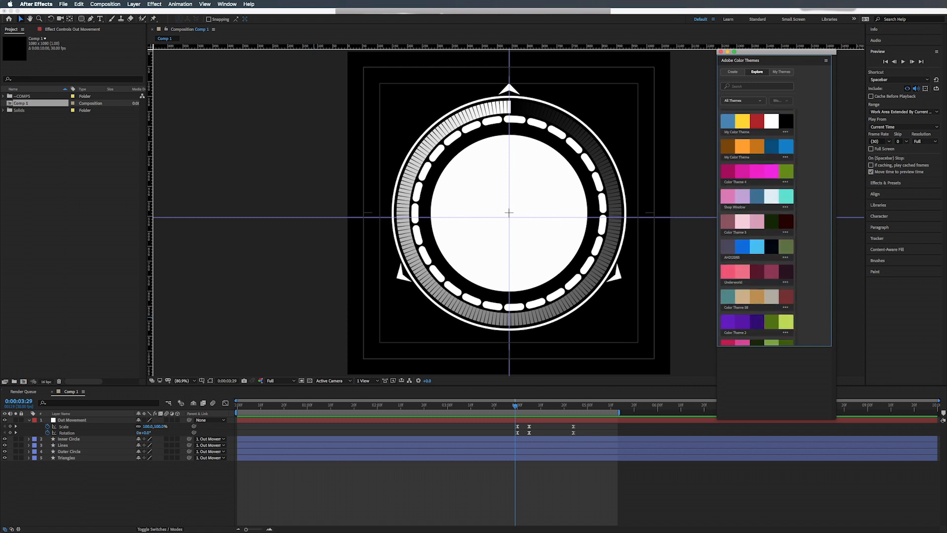
{"action": "scroll", "coordinate": [758, 212], "scroll_direction": "down", "scroll_amount": 5}
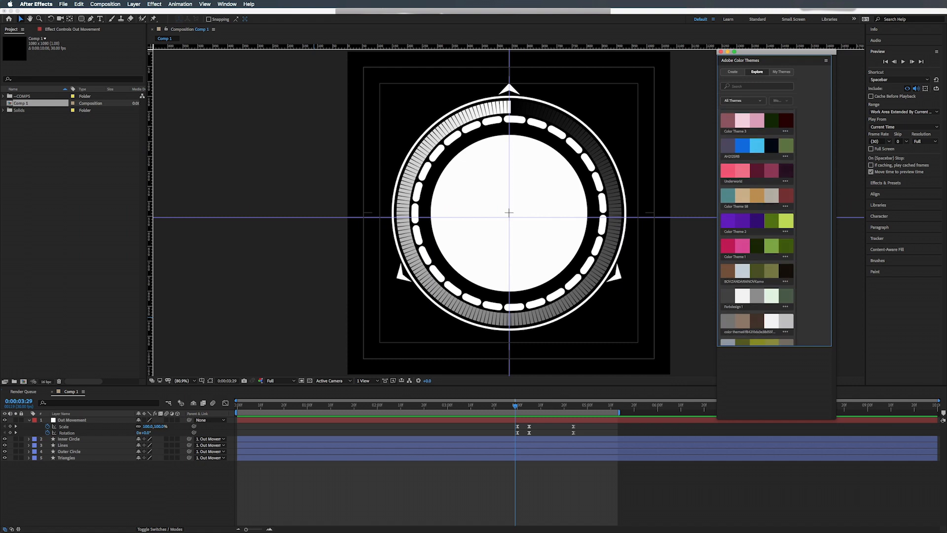
{"action": "scroll", "coordinate": [761, 200], "scroll_direction": "down", "scroll_amount": 1}
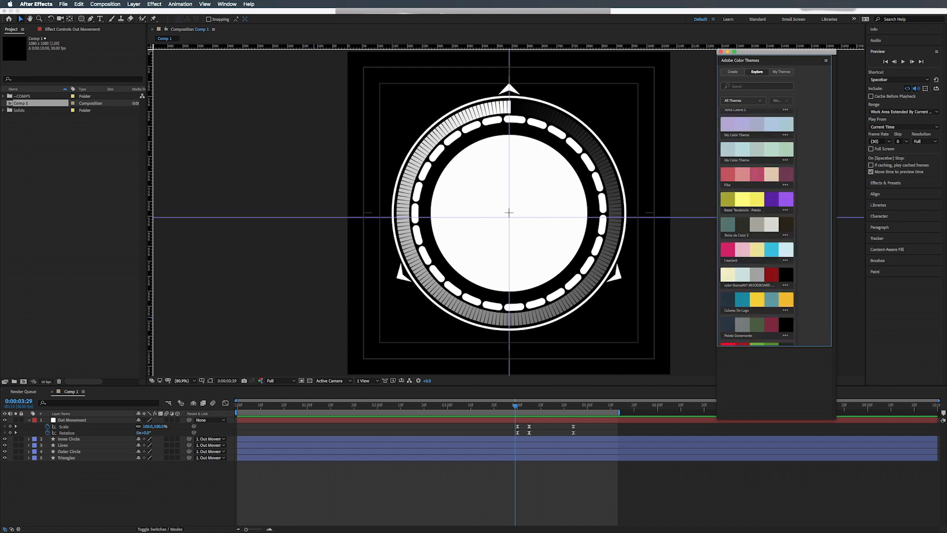
{"action": "scroll", "coordinate": [757, 227], "scroll_direction": "down", "scroll_amount": 15}
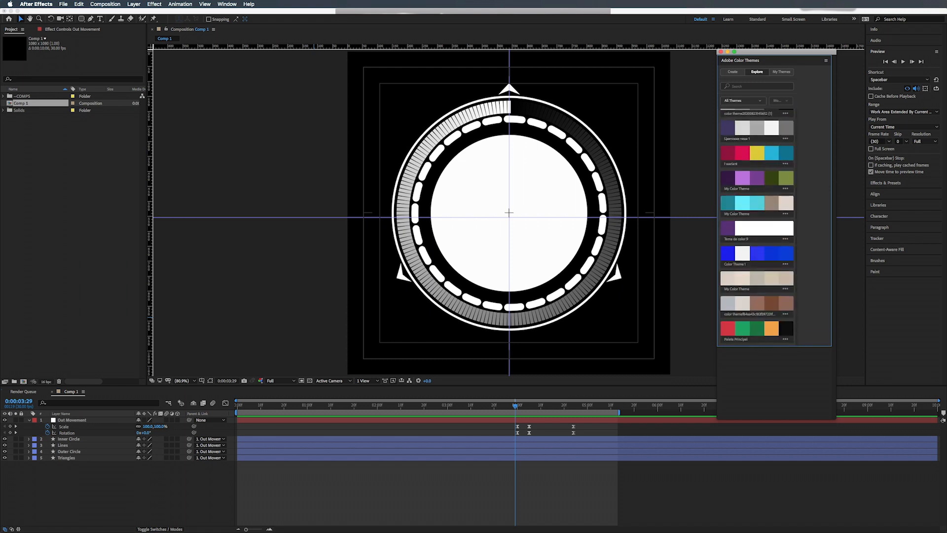
{"action": "scroll", "coordinate": [757, 227], "scroll_direction": "down", "scroll_amount": 6}
{"action": "scroll", "coordinate": [761, 201], "scroll_direction": "down", "scroll_amount": 8}
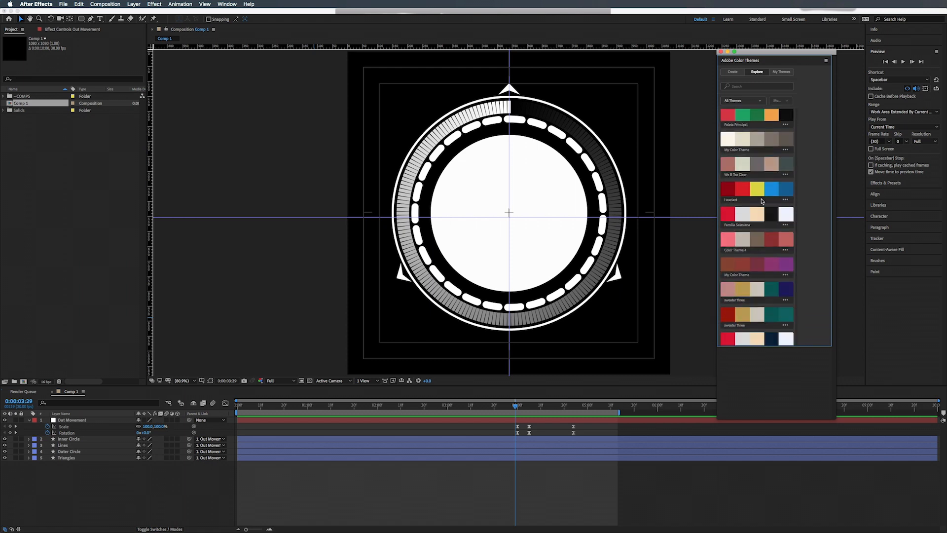
{"action": "scroll", "coordinate": [761, 201], "scroll_direction": "down", "scroll_amount": 20}
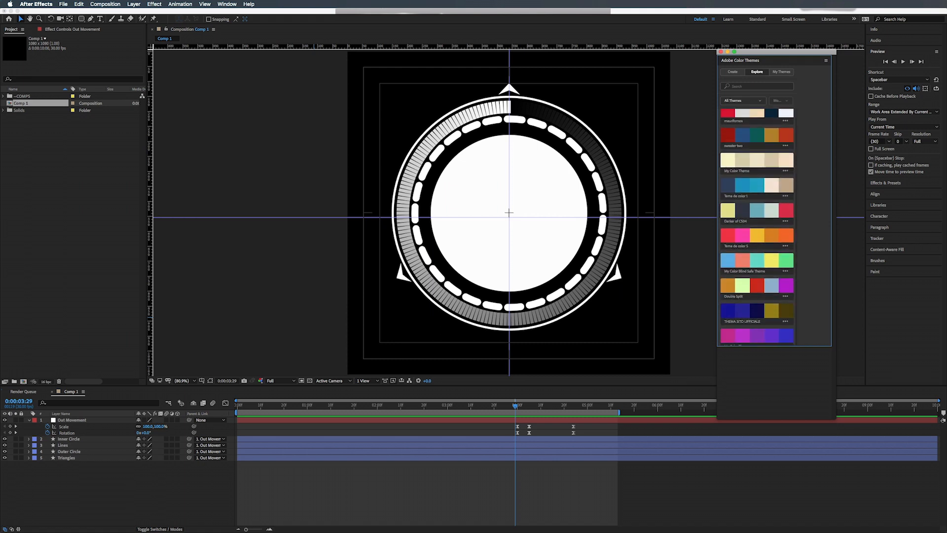
{"action": "scroll", "coordinate": [757, 227], "scroll_direction": "down", "scroll_amount": 20}
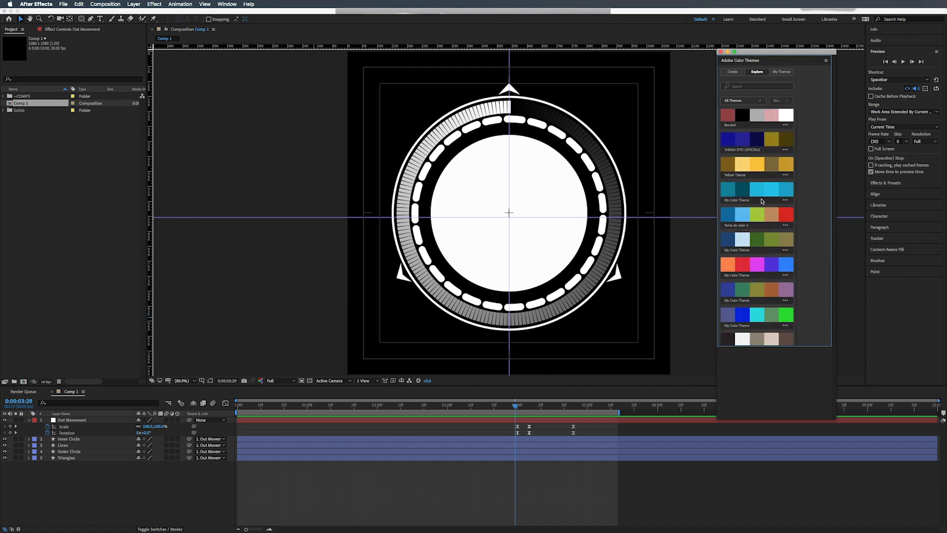
{"action": "scroll", "coordinate": [762, 200], "scroll_direction": "down", "scroll_amount": 15}
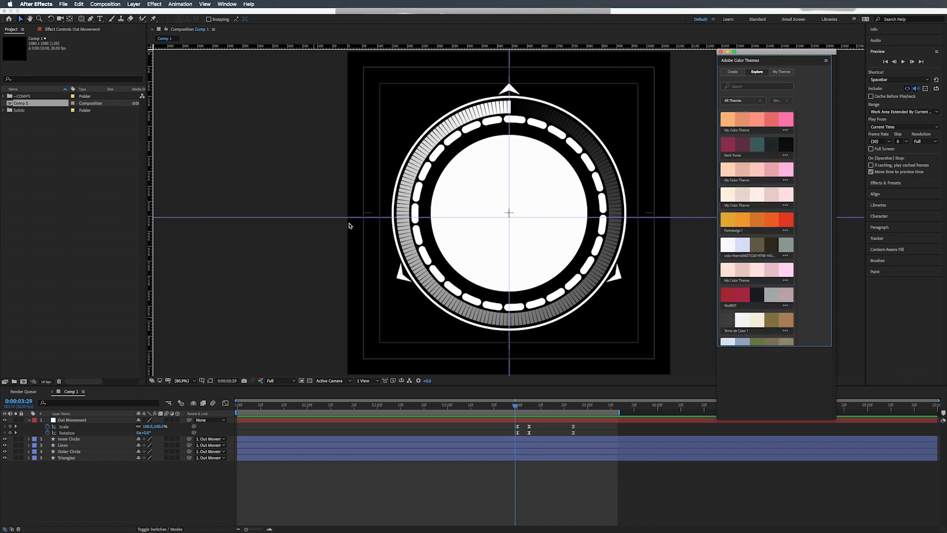
- Set the Triangles layer's fill to the theme's pink, FD72AD, sampled with the eyedropper
{"action": "left_click", "coordinate": [73, 458]}
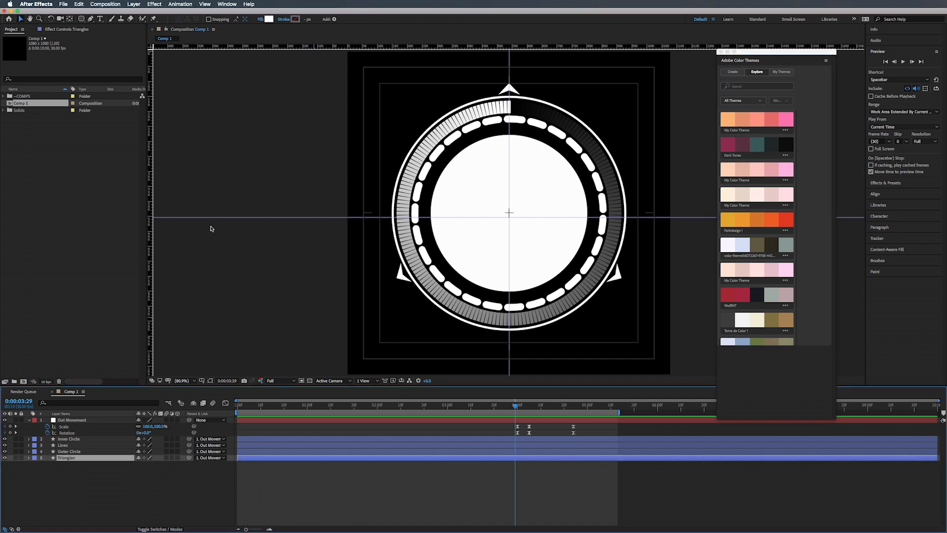
{"action": "left_click", "coordinate": [269, 20]}
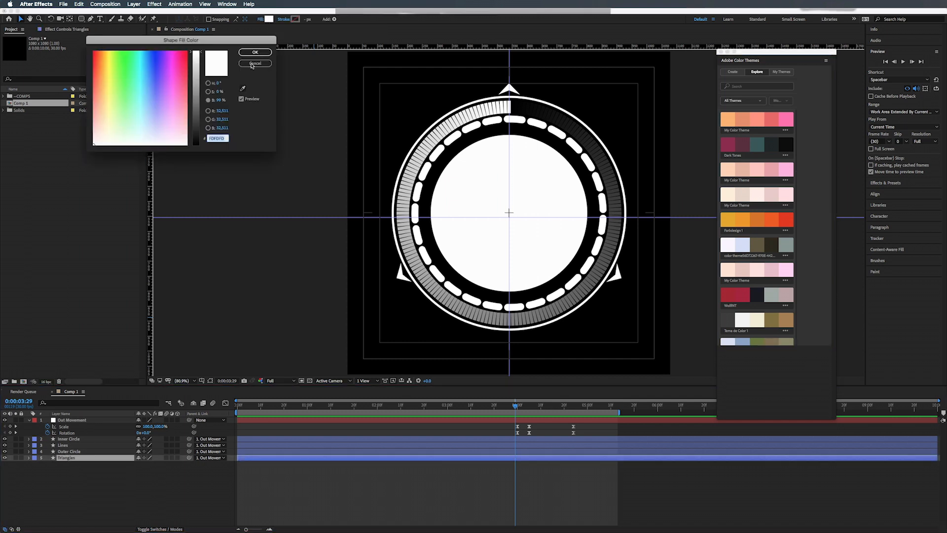
{"action": "left_click", "coordinate": [243, 88]}
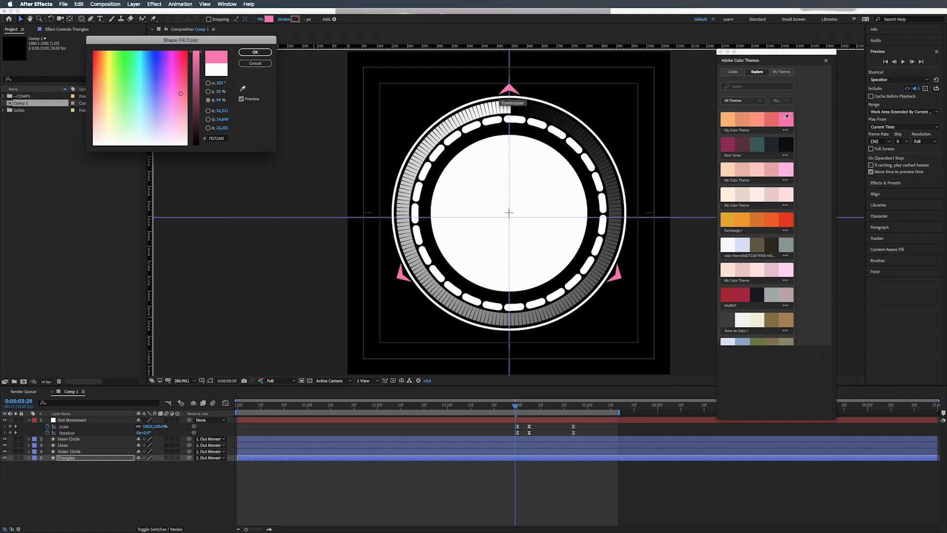
{"action": "left_click", "coordinate": [786, 118]}
{"action": "left_click", "coordinate": [255, 52]}
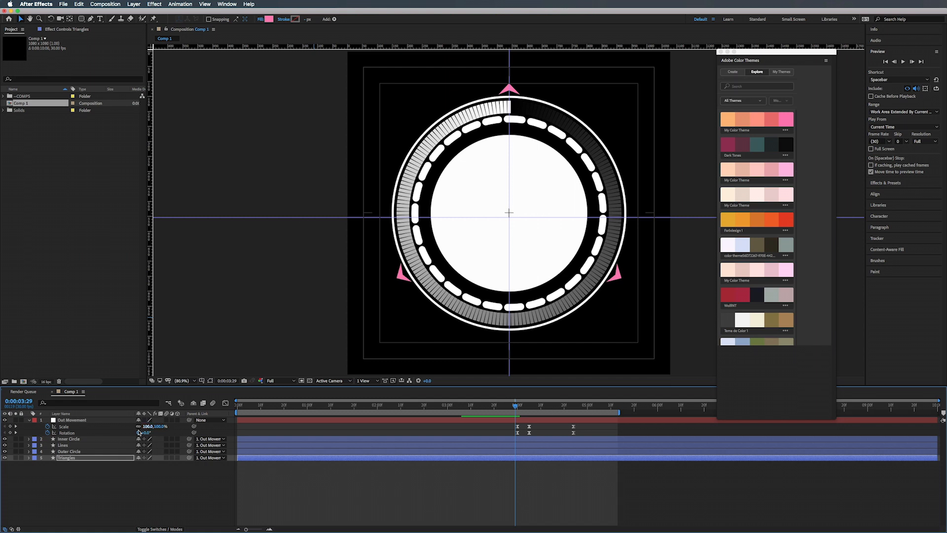
- Set the Outer Circle layer's stroke to the same theme's coral red, E66A69, sampled with the eyedropper
{"action": "left_click", "coordinate": [97, 451]}
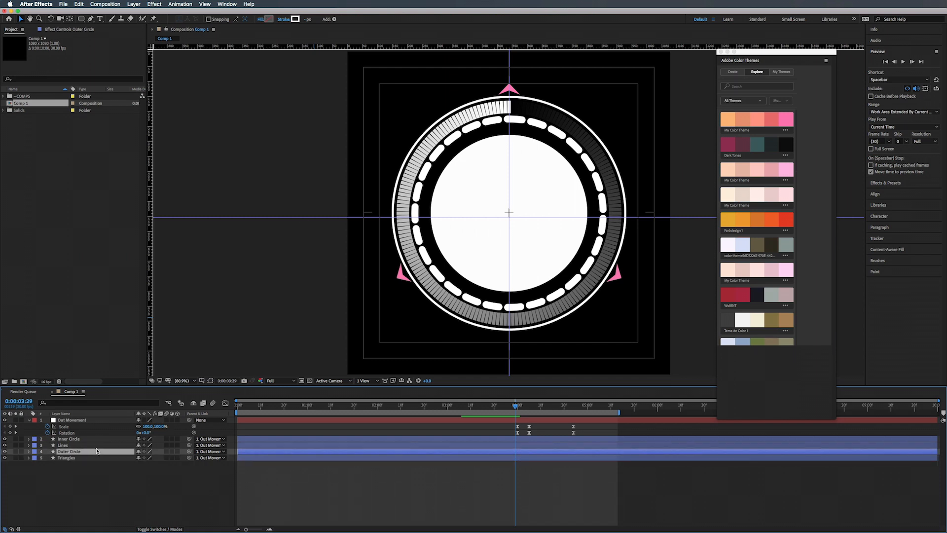
{"action": "left_click", "coordinate": [295, 19]}
{"action": "left_click", "coordinate": [242, 87]}
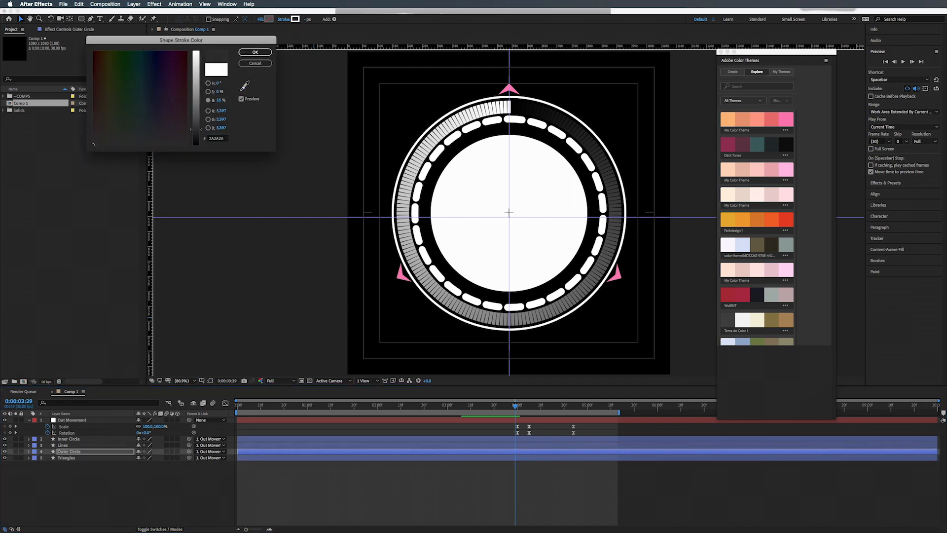
{"action": "left_click", "coordinate": [771, 119]}
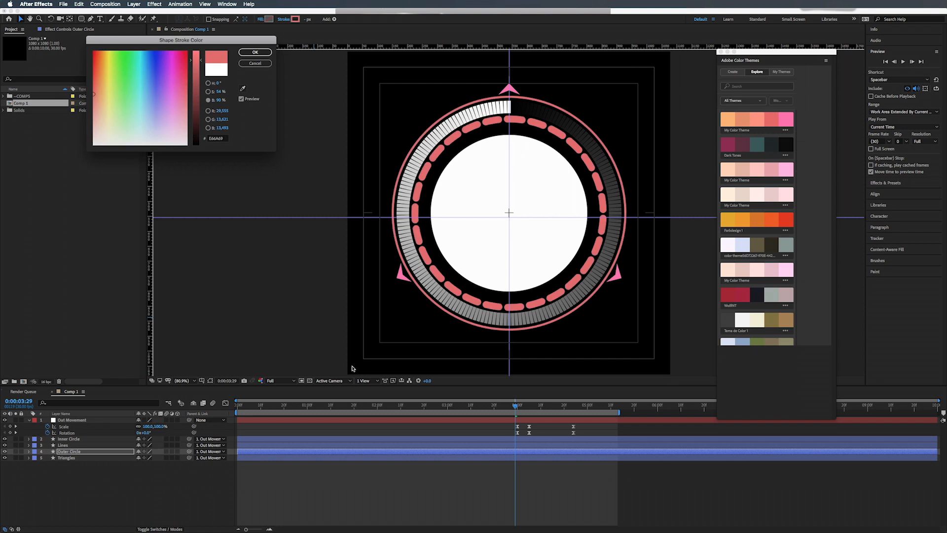
{"action": "key", "text": "Return"}
- Set the Lines layer's stroke to the theme's middle salmon colour, FD9380, sampled with the eyedropper
{"action": "left_click", "coordinate": [78, 446]}
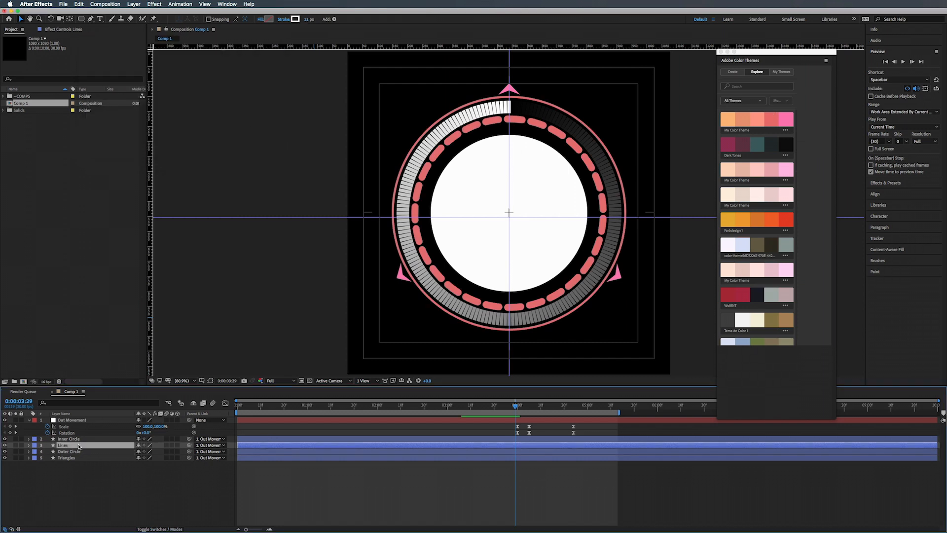
{"action": "left_click", "coordinate": [295, 19]}
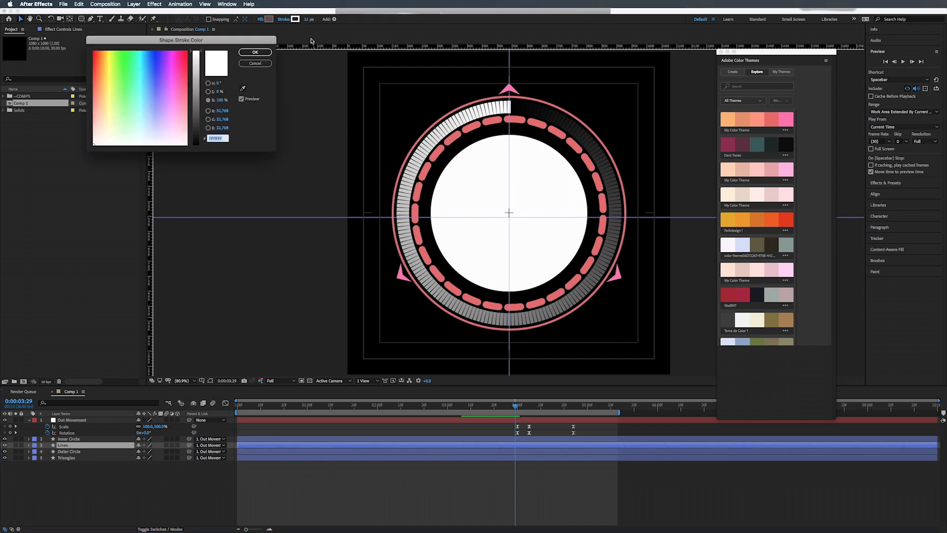
{"action": "left_click", "coordinate": [241, 88]}
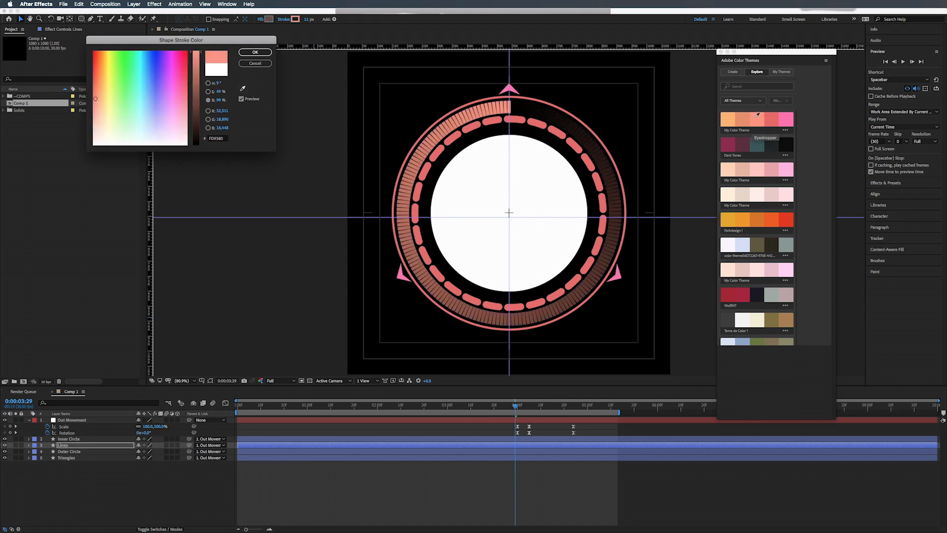
{"action": "left_click", "coordinate": [756, 117]}
{"action": "left_click", "coordinate": [250, 53]}
- Set the Inner Circle layer's fill to the theme's light orange, FDB275, sampled with the eyedropper
{"action": "left_click", "coordinate": [76, 439]}
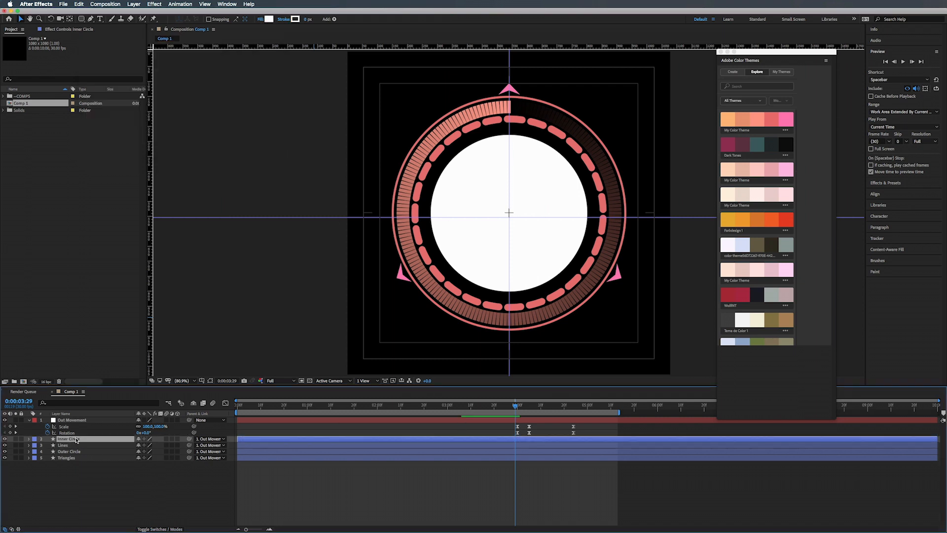
{"action": "left_click", "coordinate": [269, 20]}
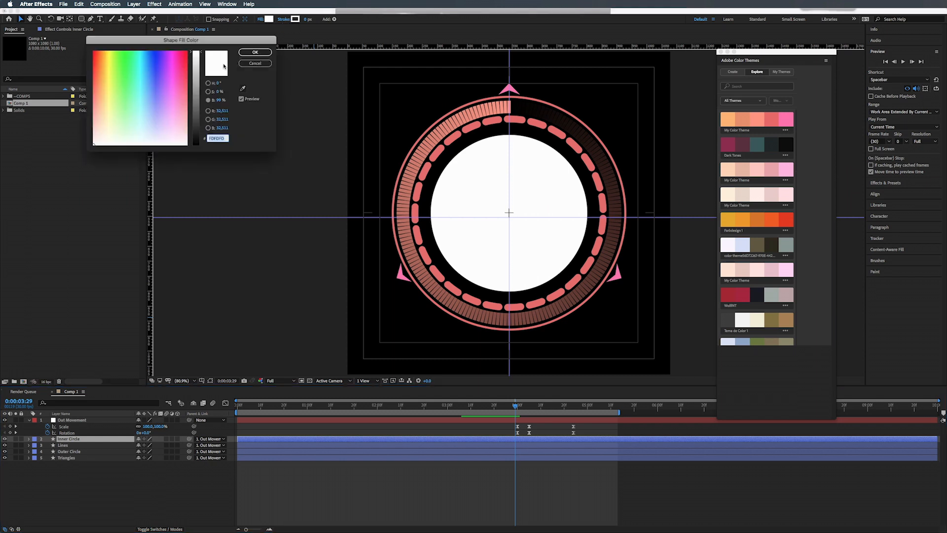
{"action": "left_click", "coordinate": [242, 88]}
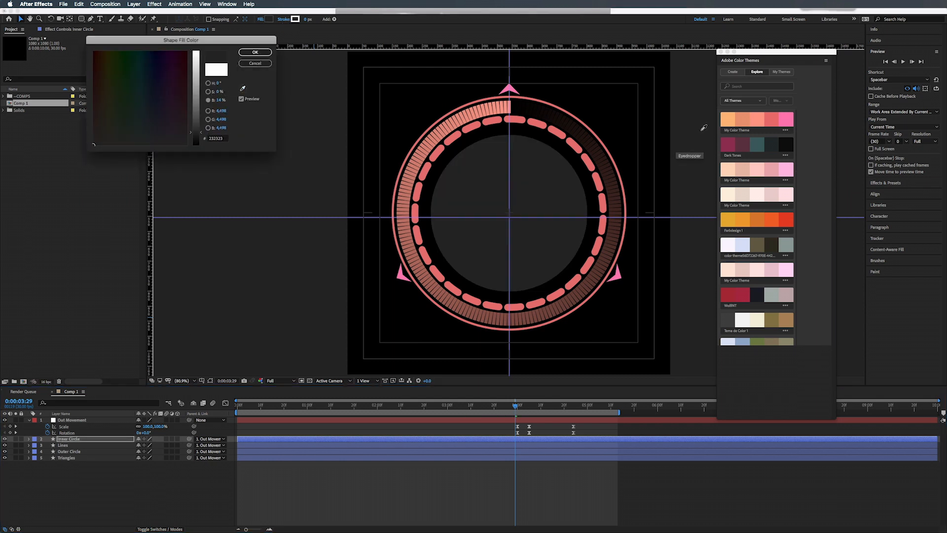
{"action": "left_click", "coordinate": [730, 117]}
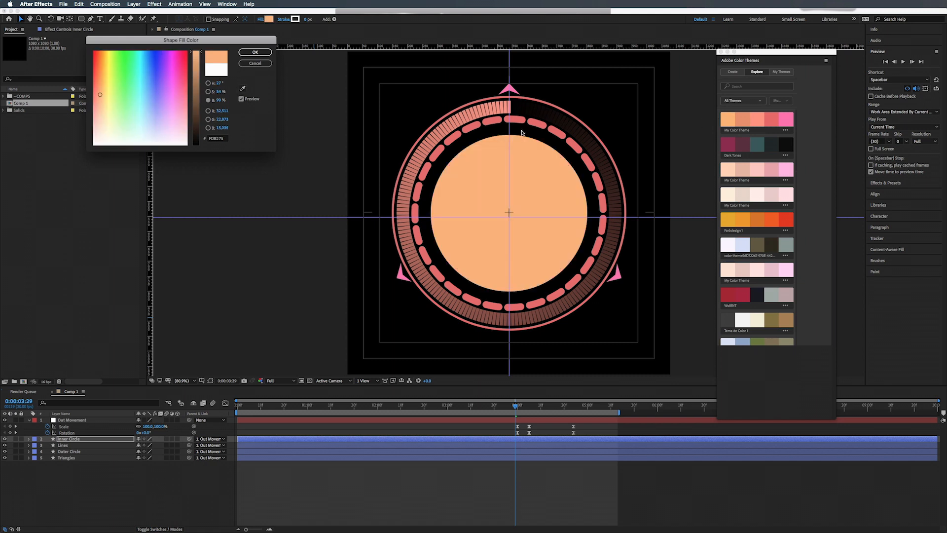
{"action": "left_click", "coordinate": [252, 52]}
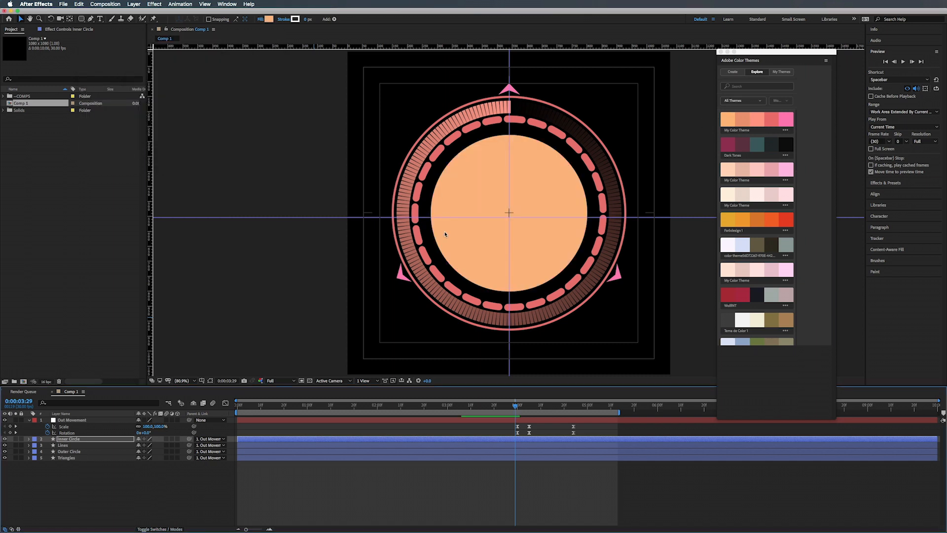
- Preview the recoloured animation from 0:00:00:00
{"action": "left_click_drag", "start_coordinate": [461, 405], "coordinate": [237, 405]}
{"action": "key", "text": "space"}
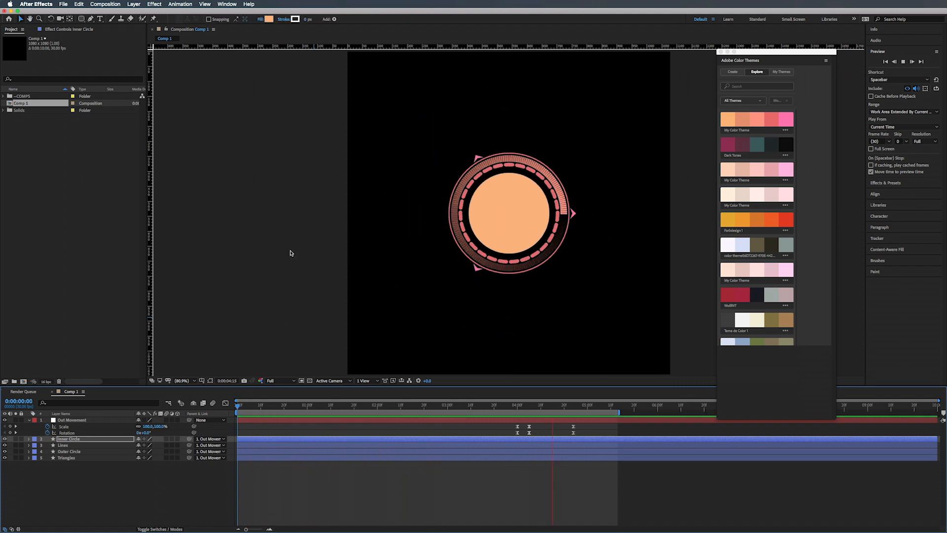
{"action": "key", "text": "space"}
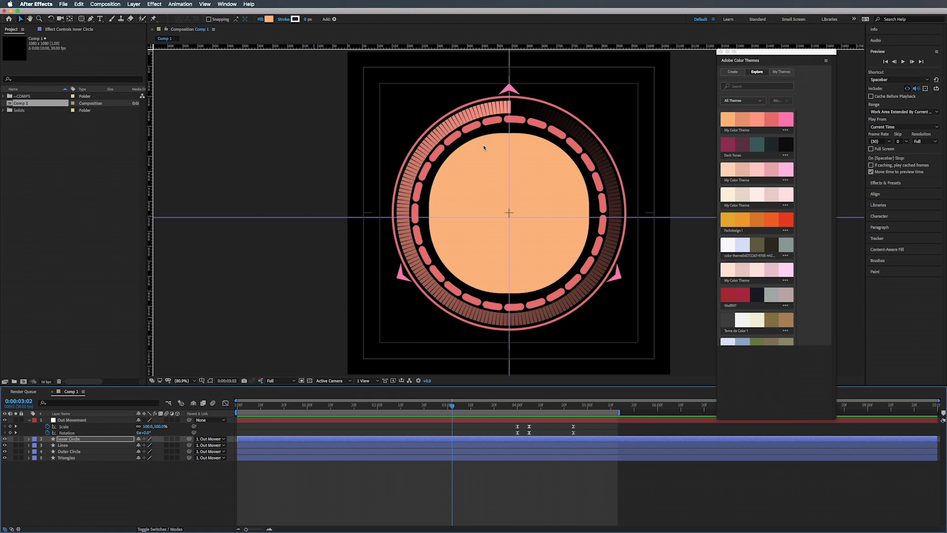
{"action": "left_click_drag", "start_coordinate": [338, 406], "coordinate": [198, 408]}
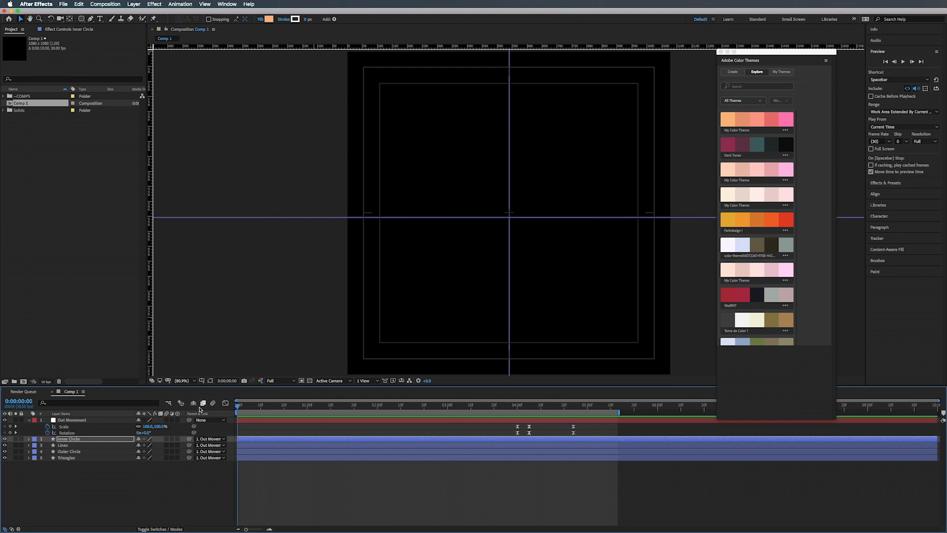
{"action": "key", "text": "space"}
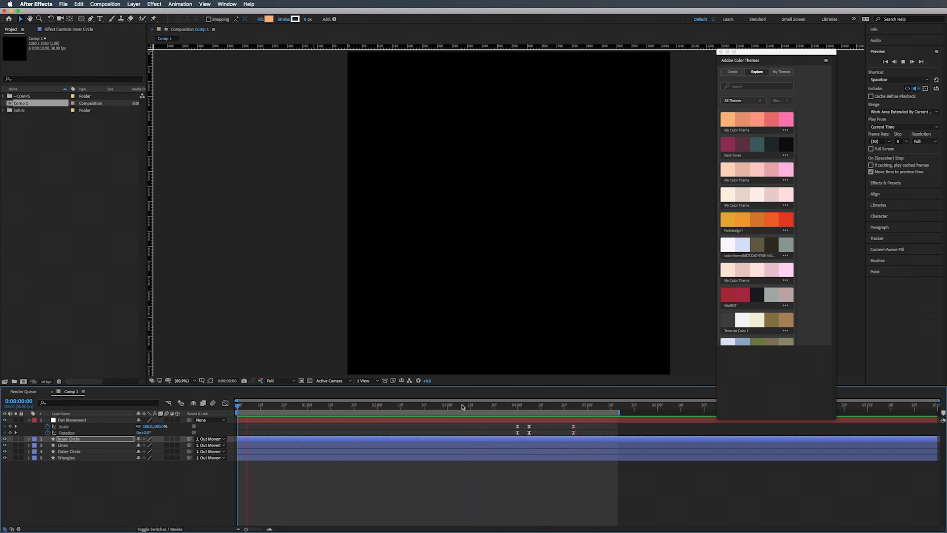
{"action": "key", "text": "space"}
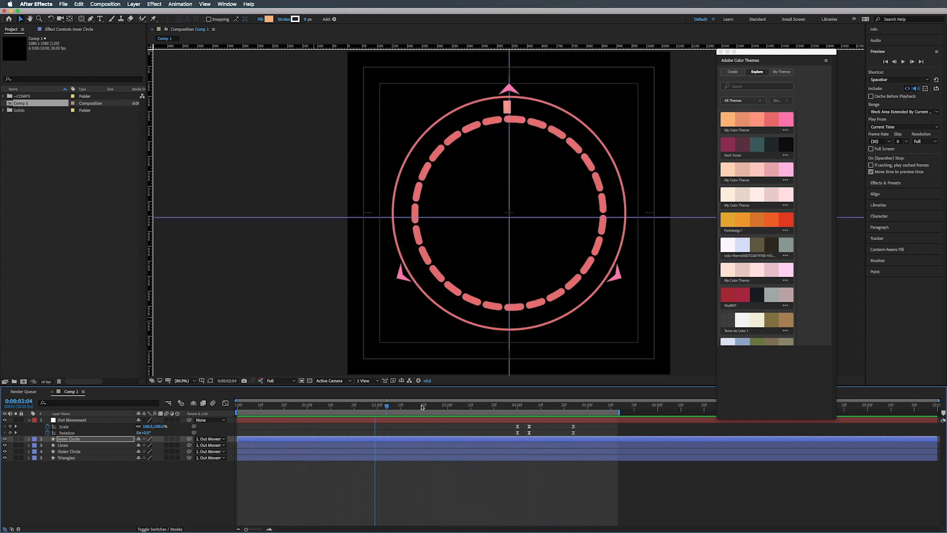
- Expand the Inner Circle layer's contents, review the shape operators that can be added, and check the frames up to 0:00:03:17
{"action": "left_click_drag", "start_coordinate": [422, 407], "coordinate": [490, 407]}
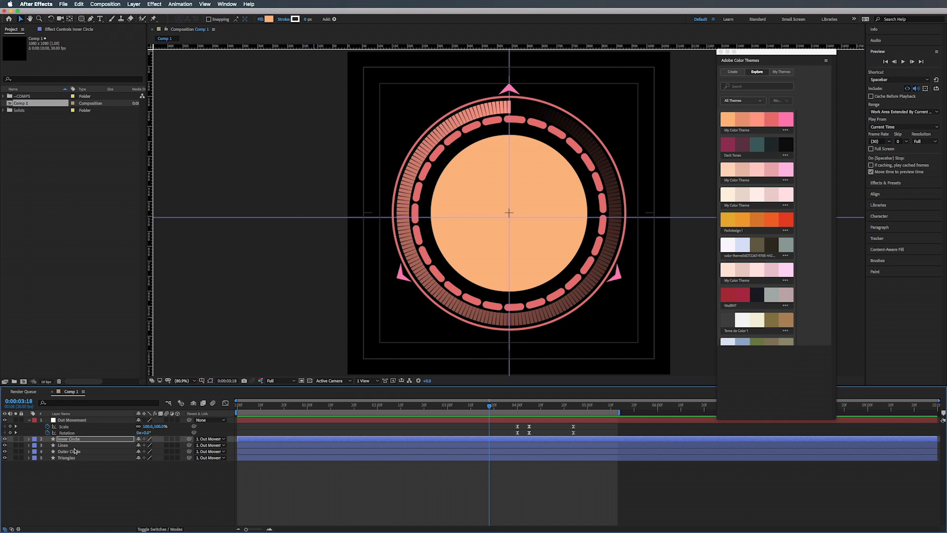
{"action": "left_click", "coordinate": [29, 439]}
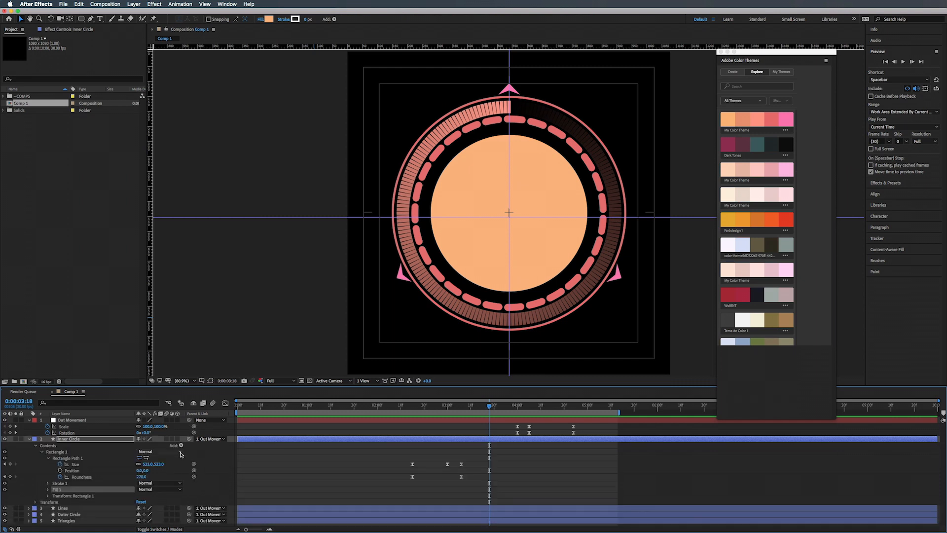
{"action": "left_click", "coordinate": [177, 445]}
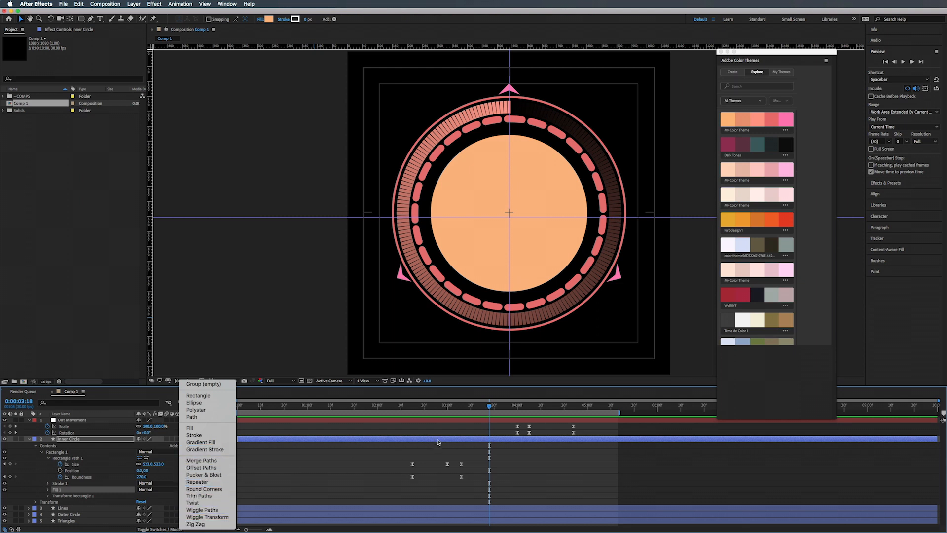
{"action": "left_click", "coordinate": [456, 410]}
{"action": "left_click_drag", "start_coordinate": [441, 408], "coordinate": [487, 401]}
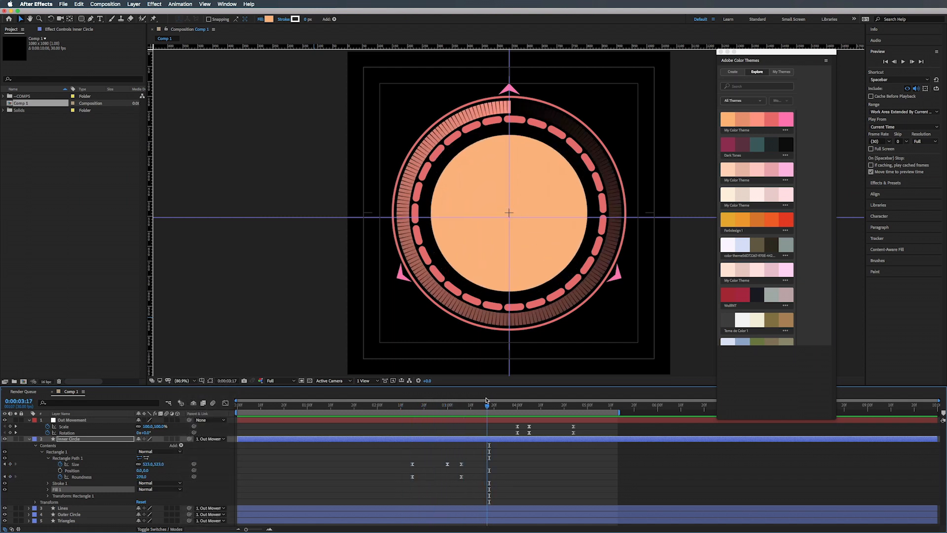
- Collapse the Out Movement and Inner Circle properties and enable motion blur on all five layers, from Out Movement to Triangles
{"action": "left_click_drag", "start_coordinate": [486, 400], "coordinate": [344, 405]}
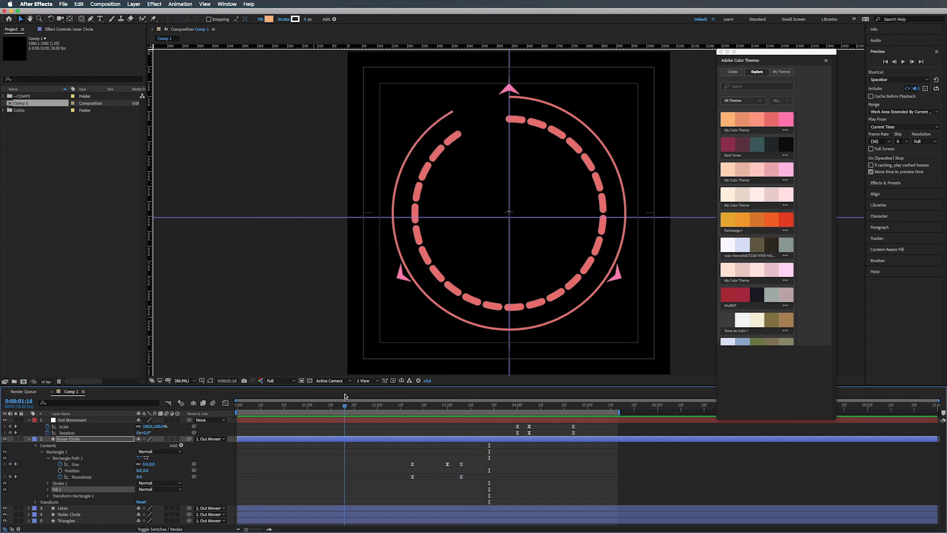
{"action": "left_click", "coordinate": [29, 420]}
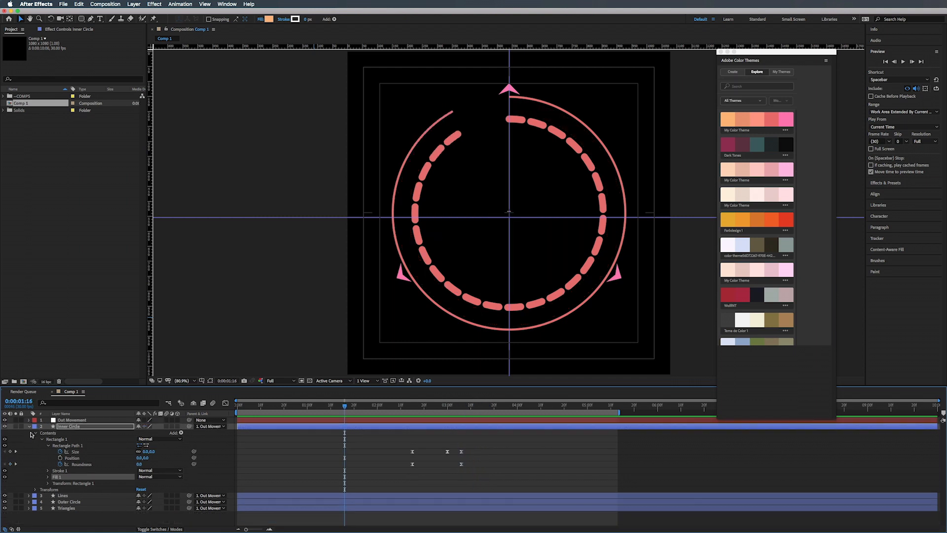
{"action": "left_click", "coordinate": [28, 426]}
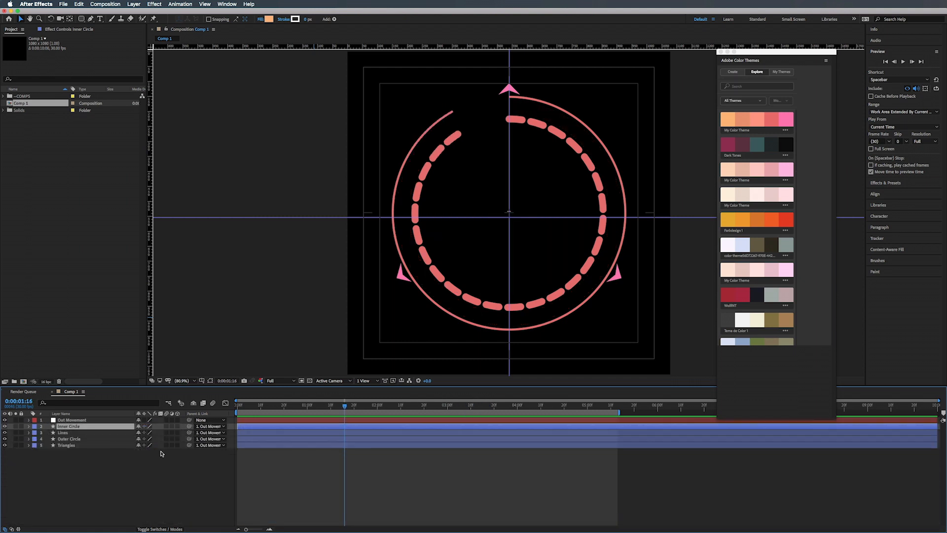
{"action": "left_click", "coordinate": [103, 420]}
{"action": "left_click", "coordinate": [97, 447], "text": "shift"}
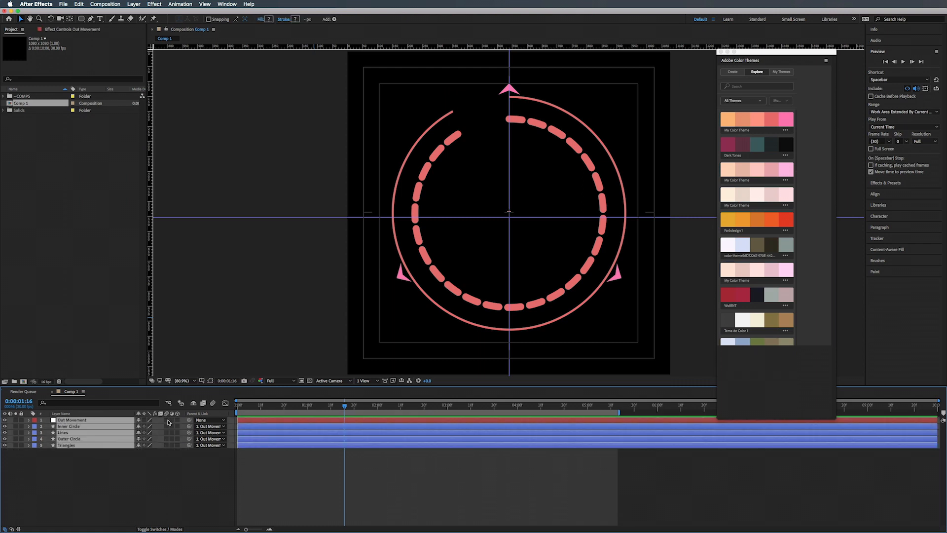
{"action": "left_click", "coordinate": [166, 421]}
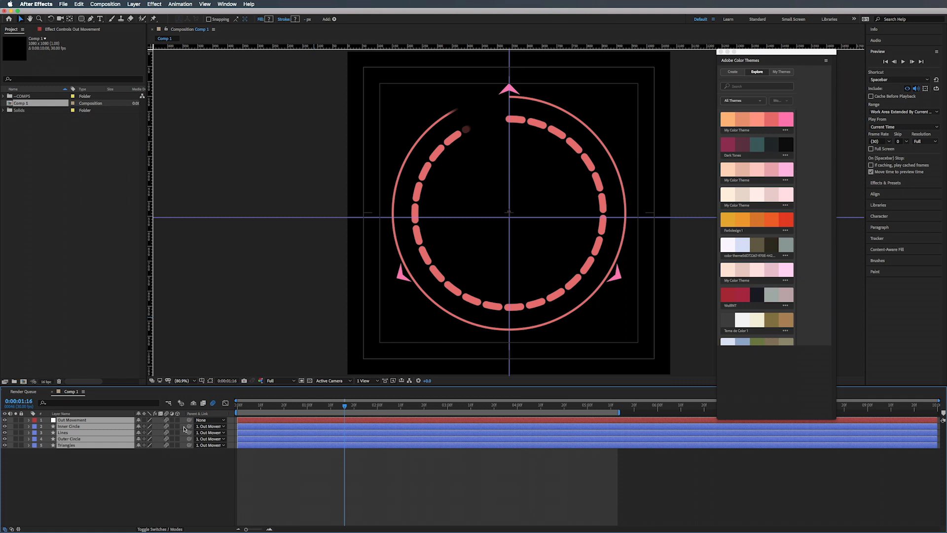
- Toggle the timeline columns between layer switches and blending modes, ending on the layer switches
{"action": "left_click", "coordinate": [146, 529]}
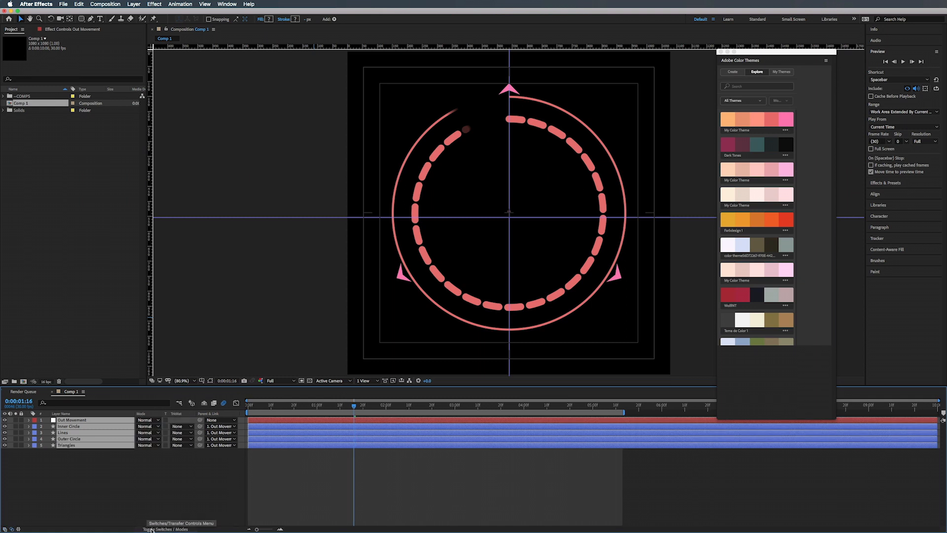
{"action": "left_click", "coordinate": [151, 529]}
{"action": "left_click", "coordinate": [151, 530]}
{"action": "left_click", "coordinate": [151, 529]}
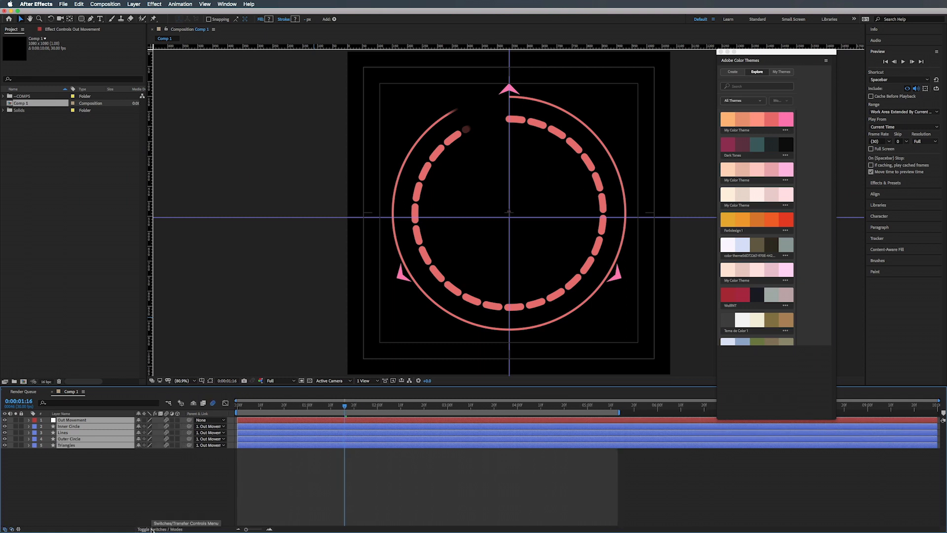
{"action": "left_click", "coordinate": [152, 529]}
{"action": "left_click", "coordinate": [151, 530]}
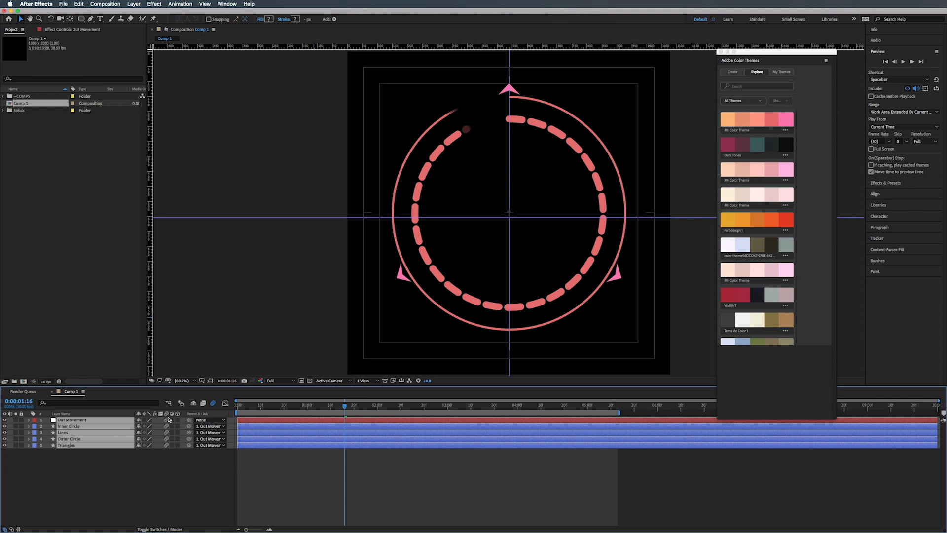
- Preview the motion-blurred animation from 0:00:00:00 twice
{"action": "left_click_drag", "start_coordinate": [328, 405], "coordinate": [236, 406]}
{"action": "key", "text": "space"}
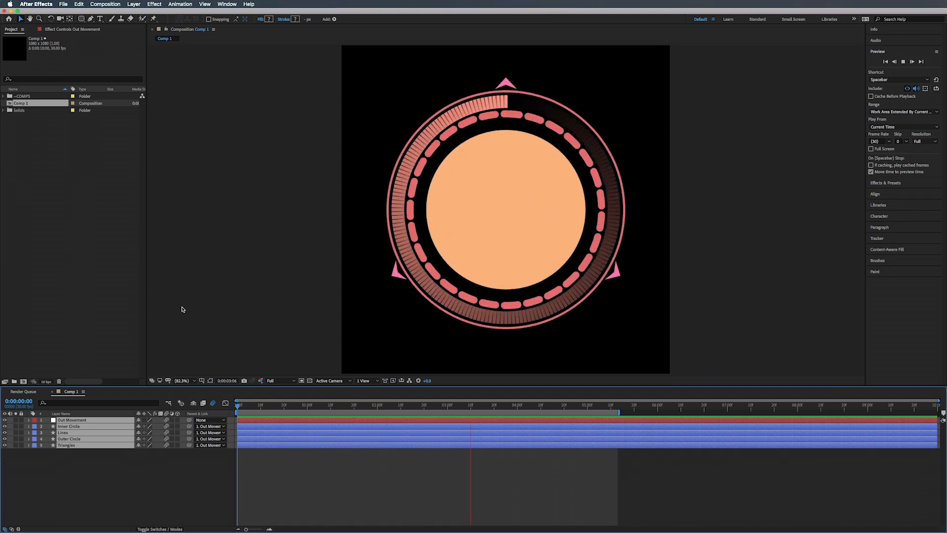
{"action": "key", "text": "space"}
{"action": "left_click_drag", "start_coordinate": [580, 406], "coordinate": [226, 408]}
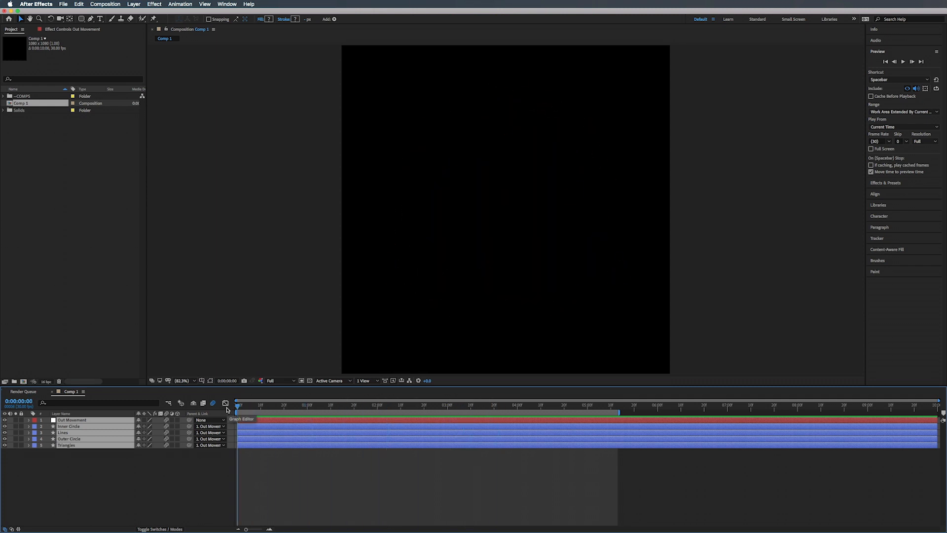
{"action": "key", "text": "space"}
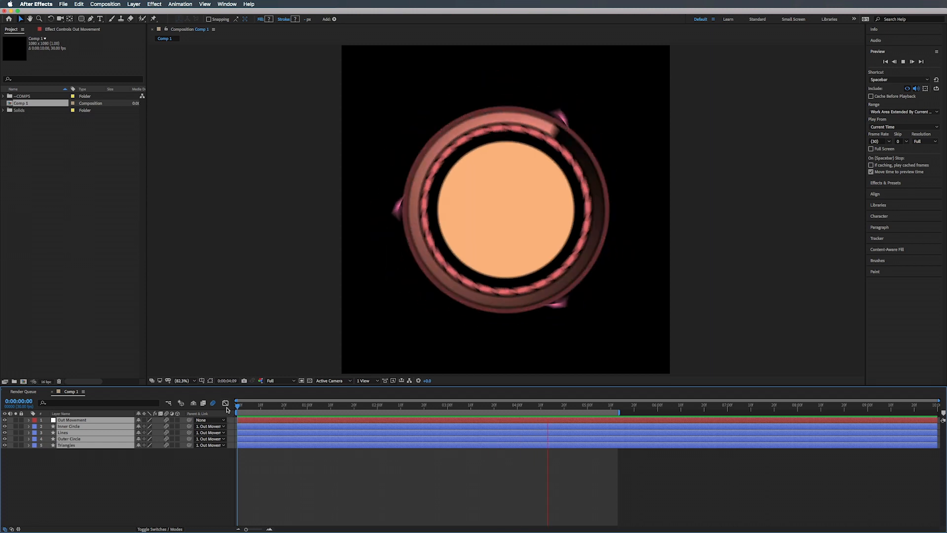